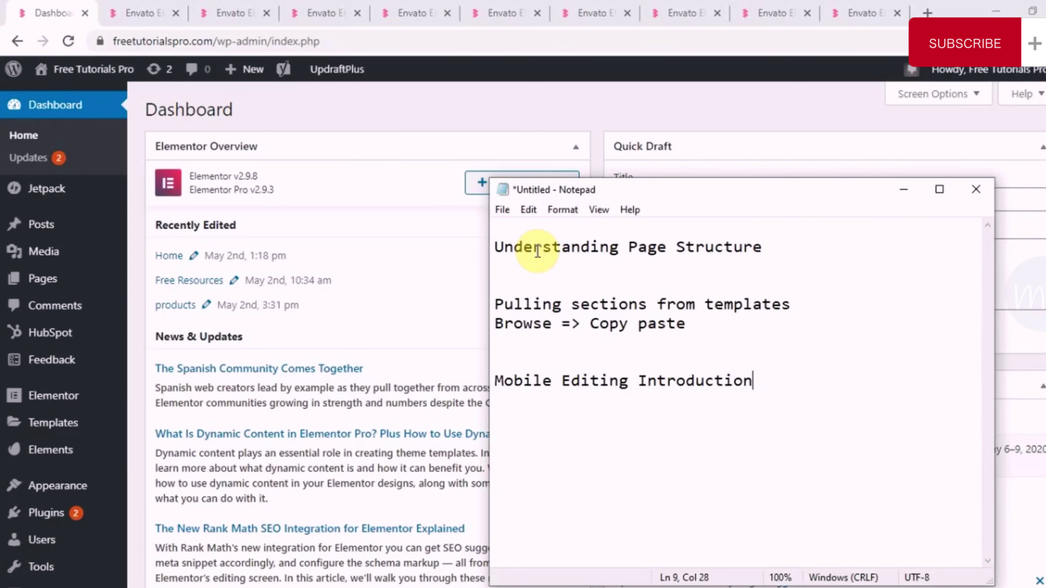
# - Minimize Notepad to reveal the dashboard and go to the installed plugins list
pyautogui.moveTo(74, 456)
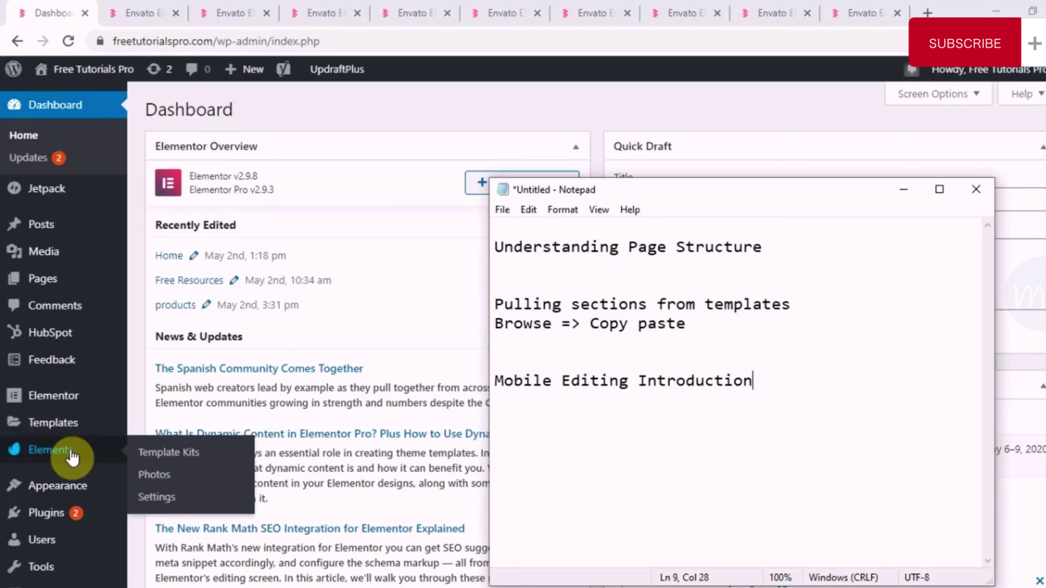
pyautogui.click(902, 190)
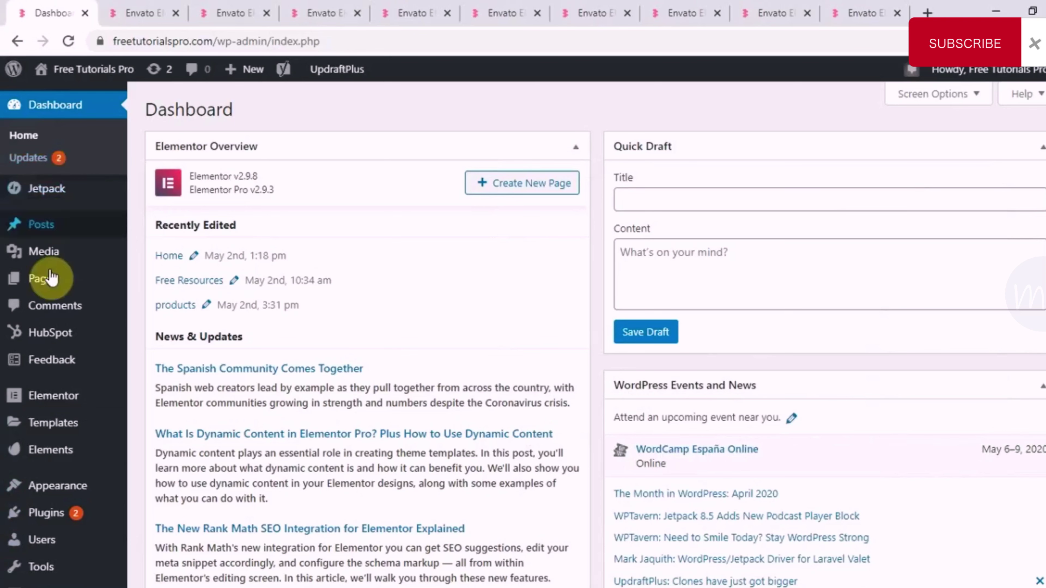
pyautogui.click(35, 520)
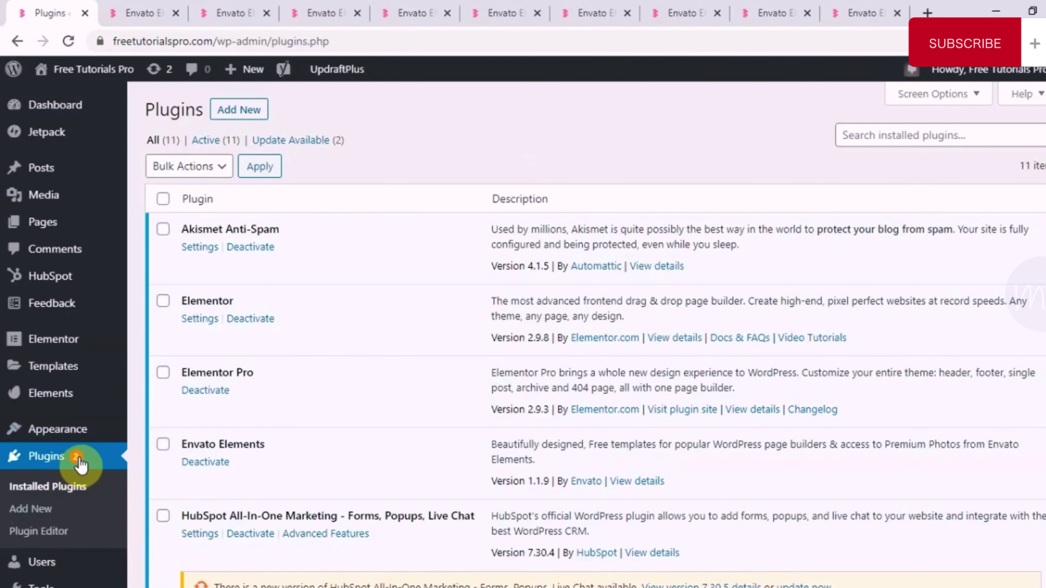
pyautogui.scroll(-8, 320, 390)
pyautogui.scroll(2, 322, 390)
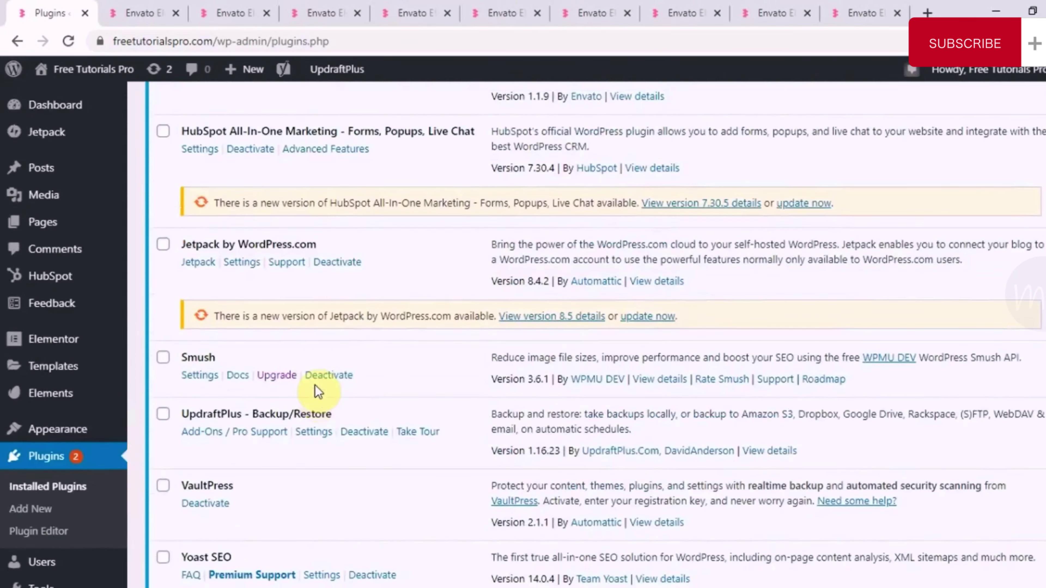
pyautogui.scroll(1, 315, 388)
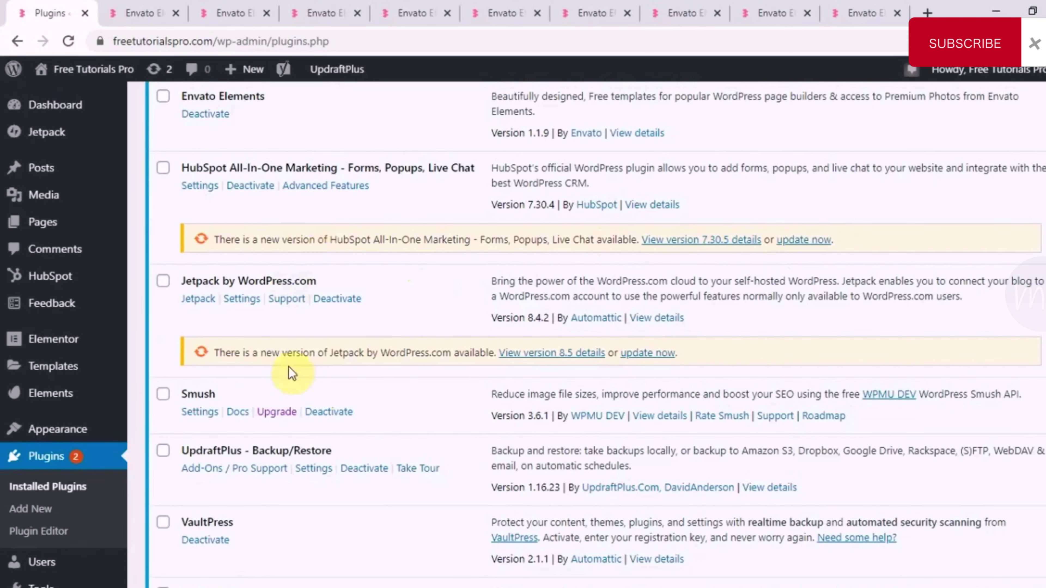
# - Bulk-update HubSpot to 7.30.5 and Jetpack to 8.5
pyautogui.click(164, 168)
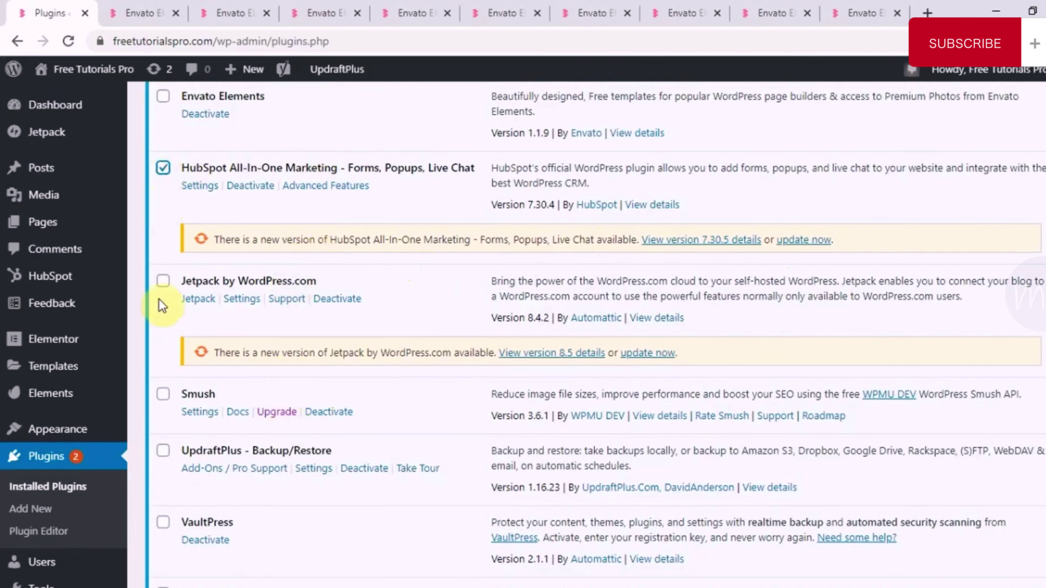
pyautogui.click(163, 282)
pyautogui.scroll(5, 173, 268)
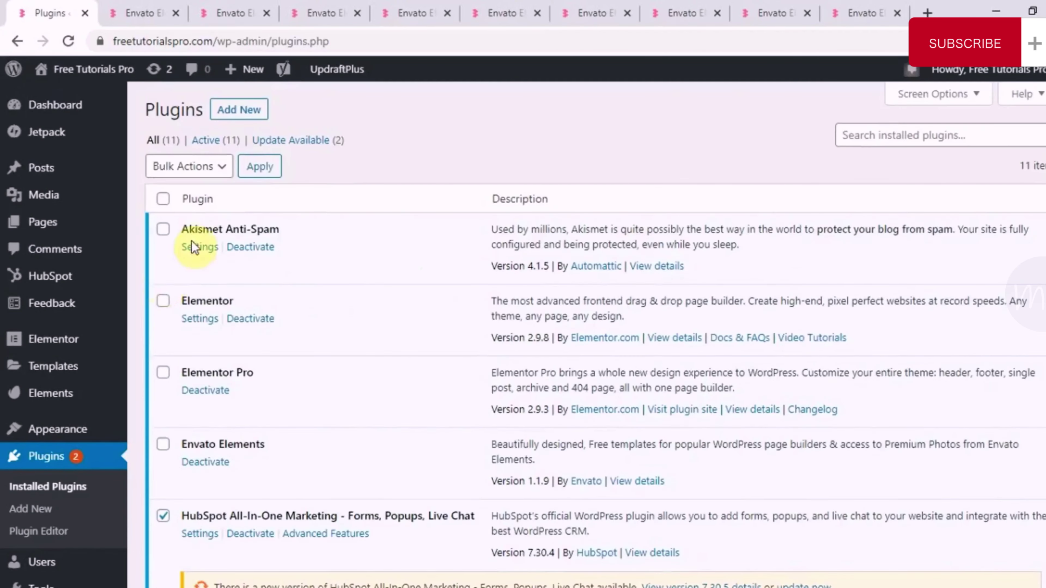
pyautogui.click(217, 177)
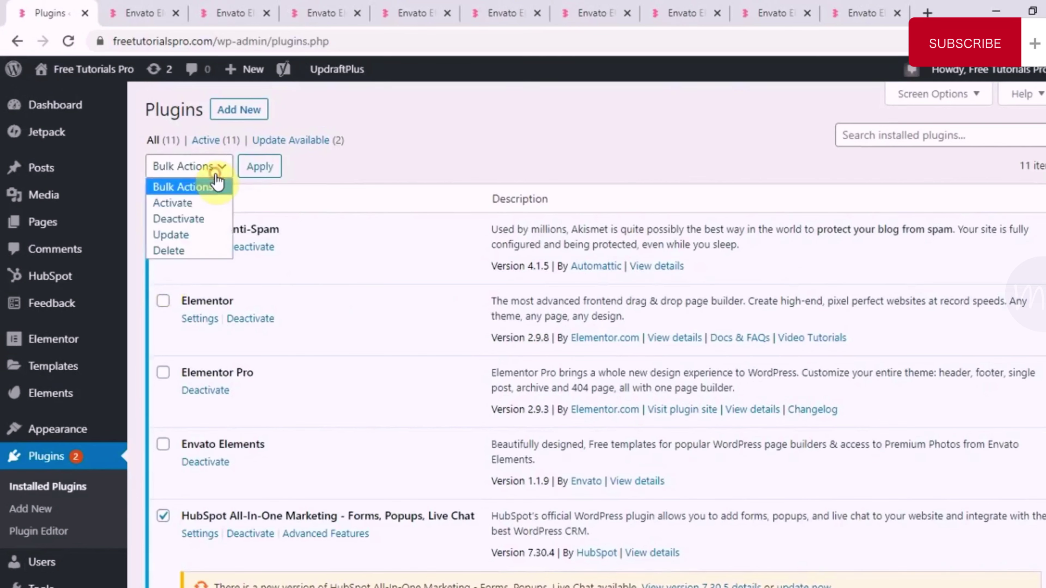
pyautogui.click(171, 237)
pyautogui.click(258, 167)
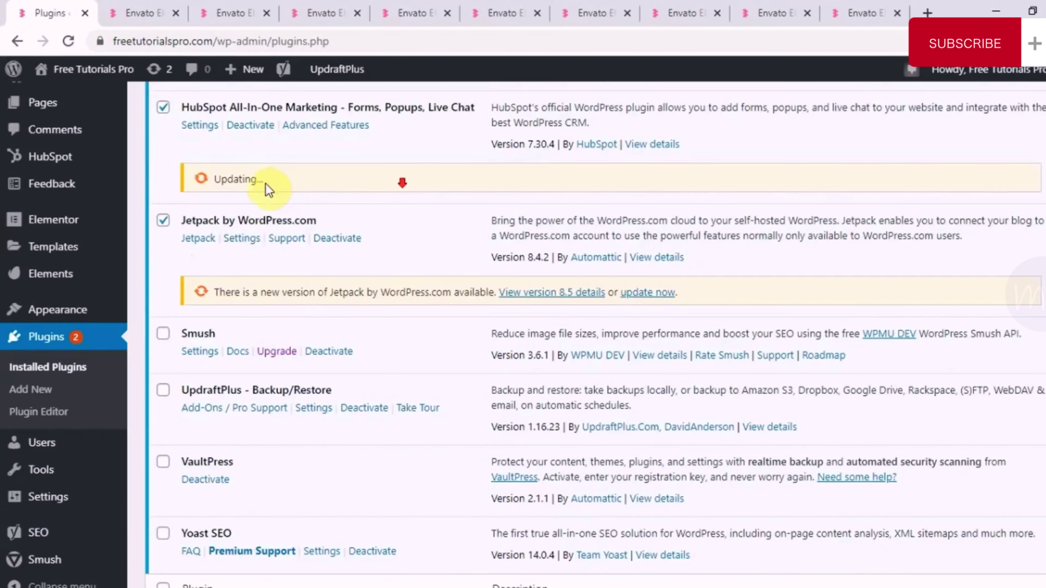
pyautogui.scroll(-6, 265, 183)
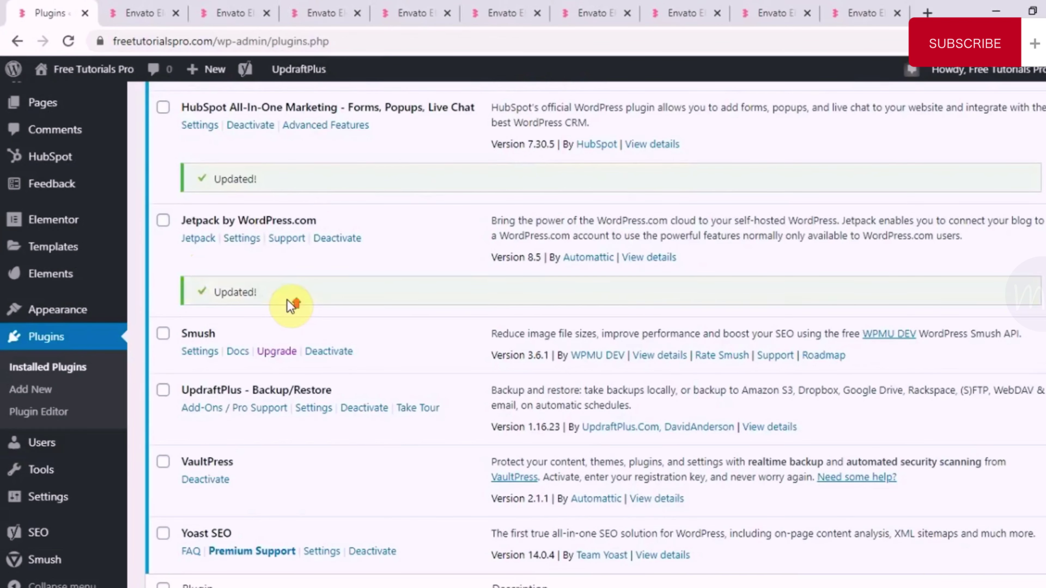
pyautogui.scroll(5, 291, 306)
pyautogui.scroll(5, 311, 199)
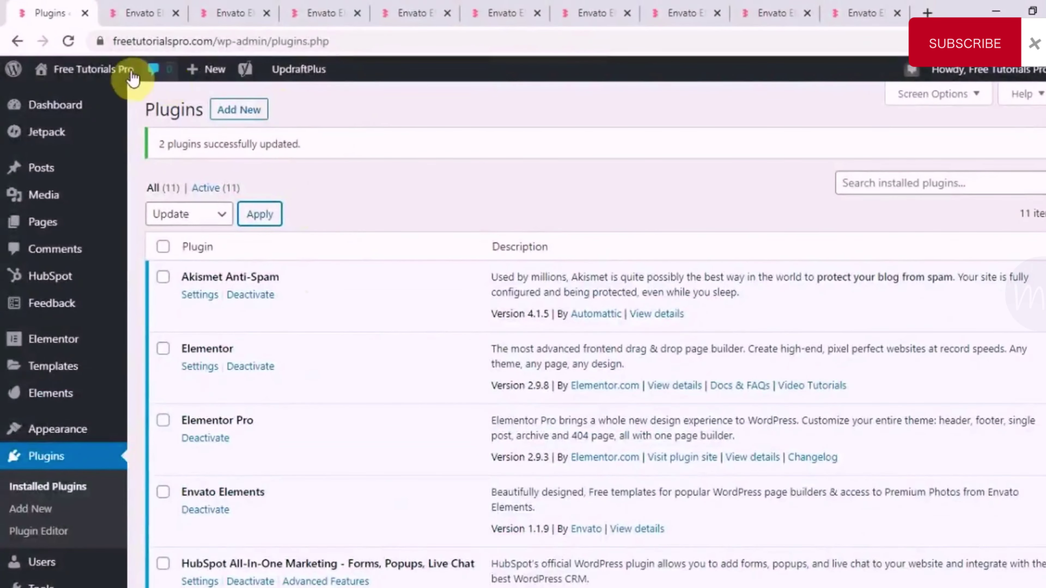
# - Scroll through the Envato Elements Premium and 120 Free Template Kits for Elementor
pyautogui.click(149, 8)
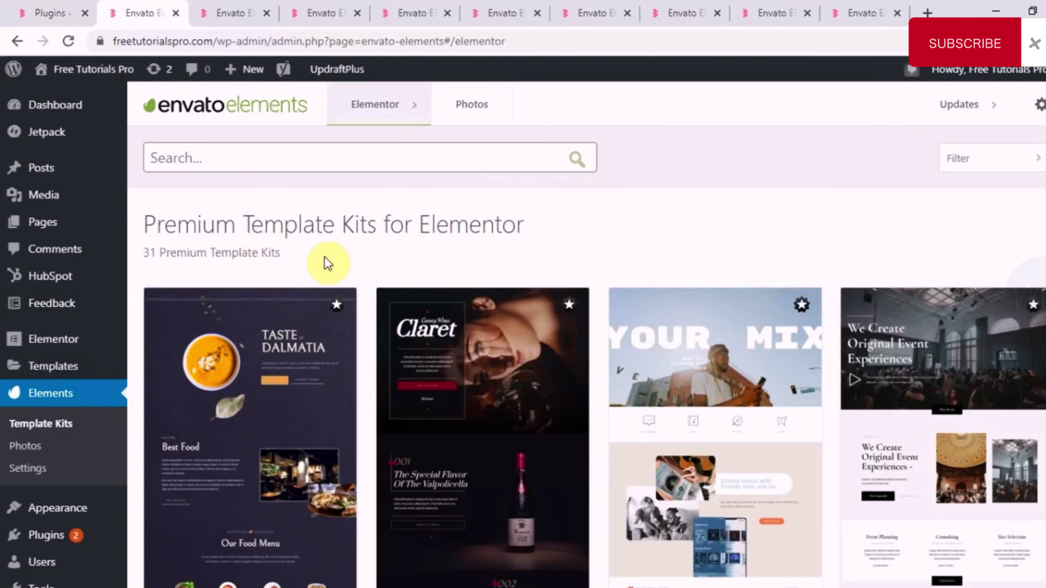
pyautogui.scroll(-20, 328, 263)
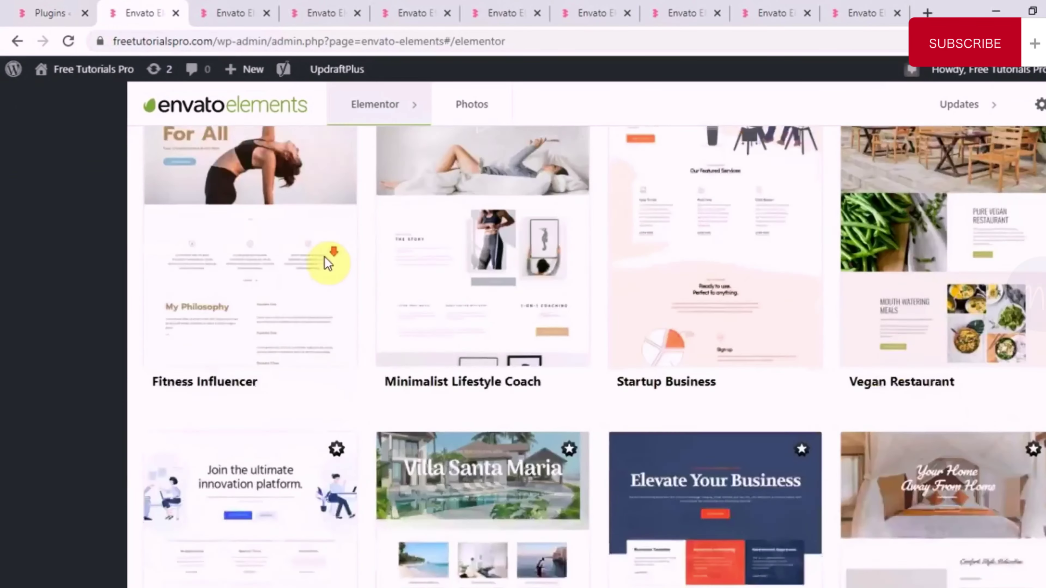
pyautogui.scroll(-15, 328, 263)
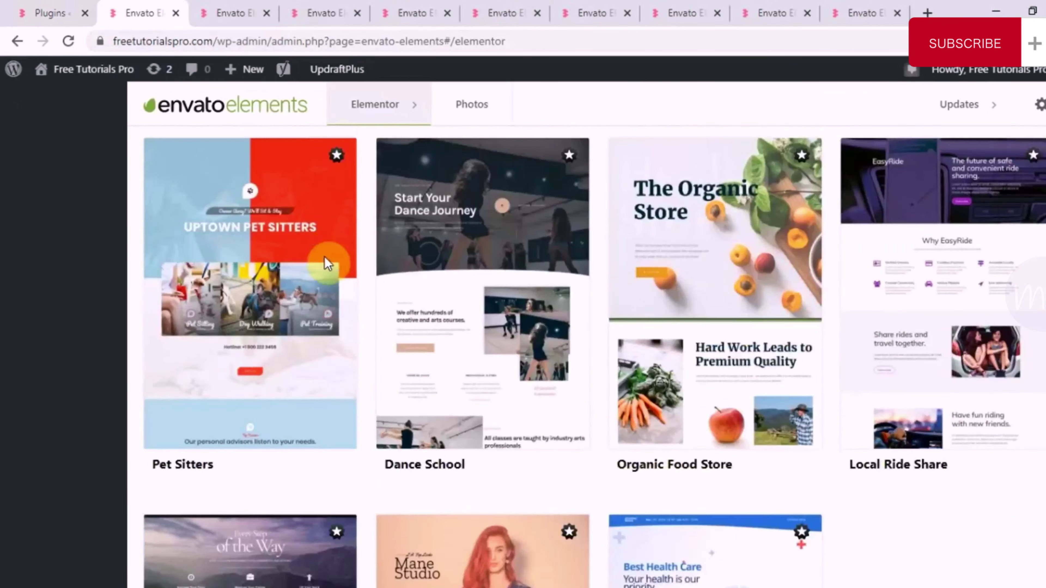
pyautogui.scroll(-1, 327, 264)
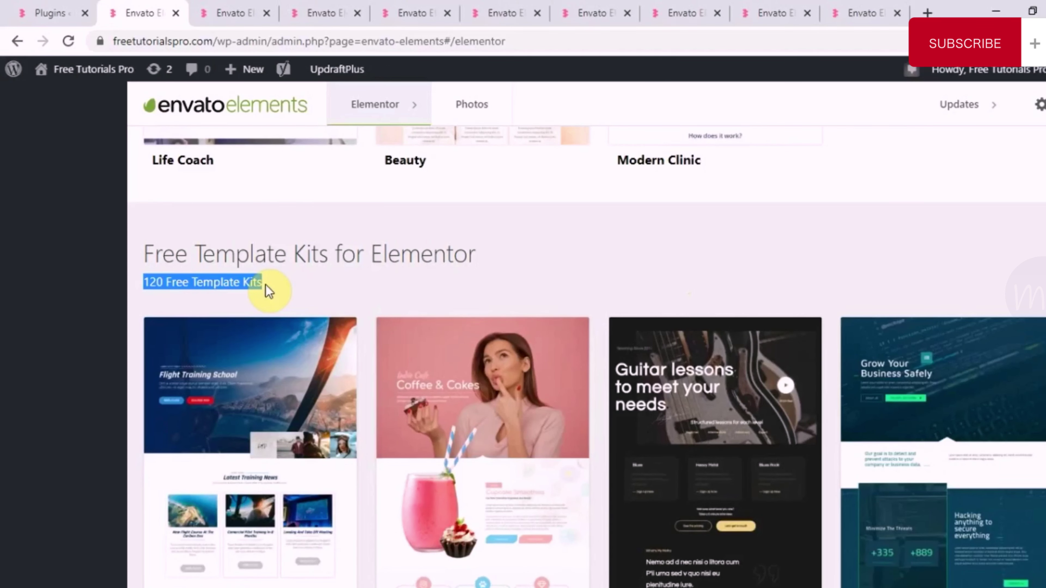
# - Browse the Therapist kit's 16 page templates, including the Home 1–4 layouts
pyautogui.click(243, 16)
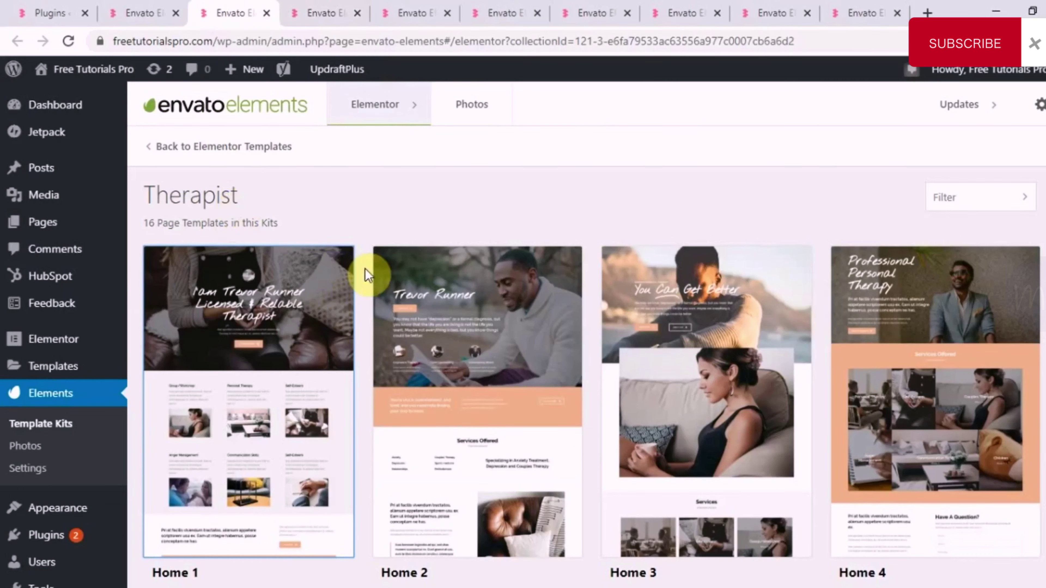
pyautogui.scroll(-8, 365, 268)
pyautogui.scroll(3, 590, 323)
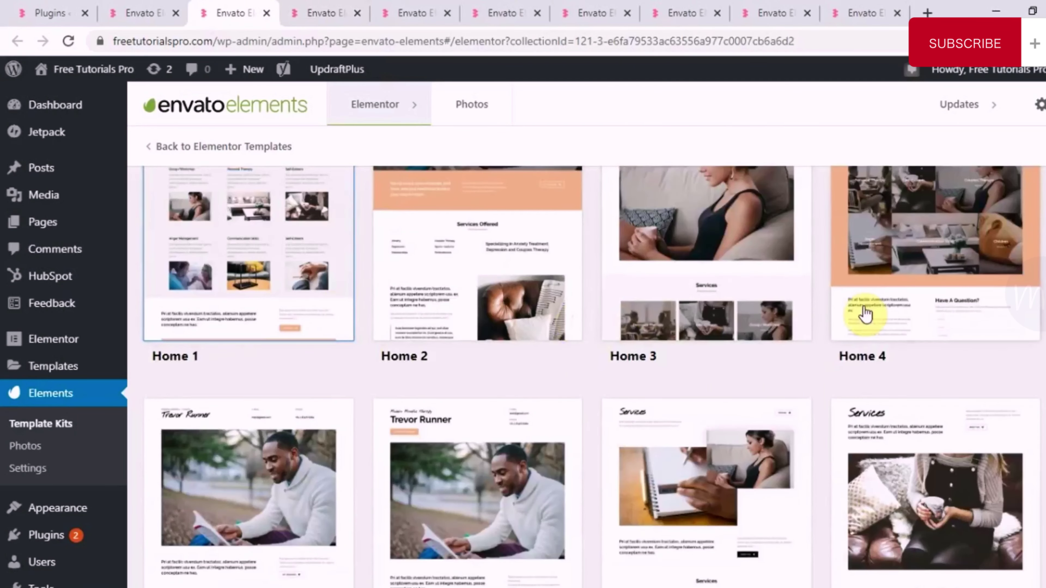
pyautogui.scroll(-5, 499, 362)
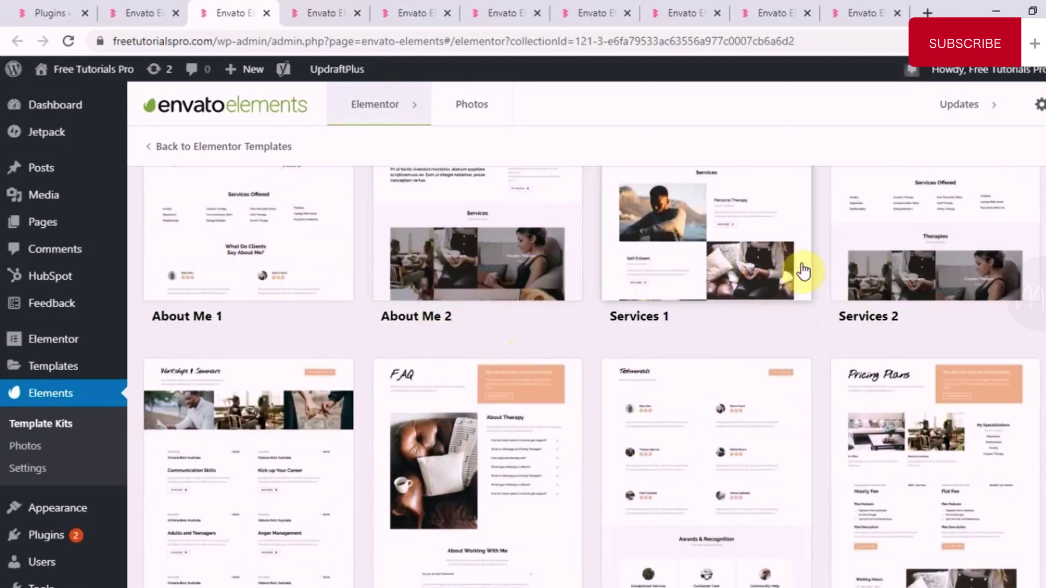
pyautogui.scroll(-4, 804, 271)
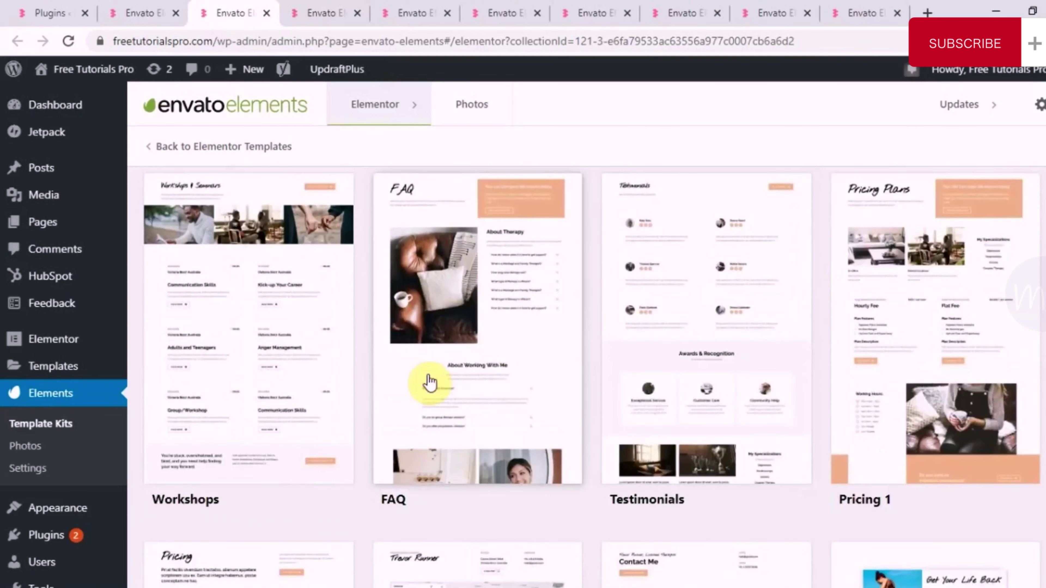
pyautogui.scroll(-6, 431, 382)
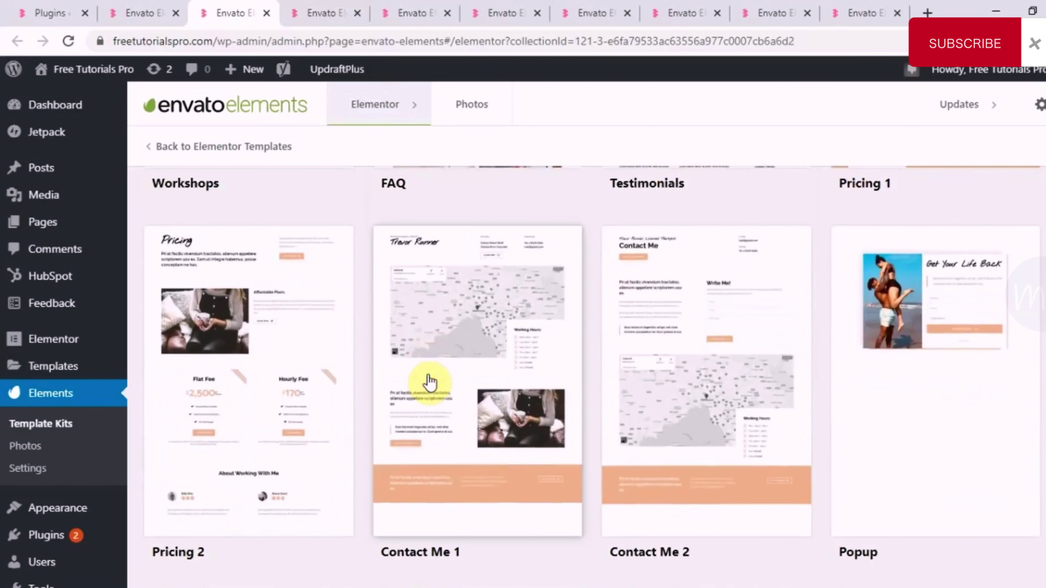
pyautogui.scroll(15, 430, 382)
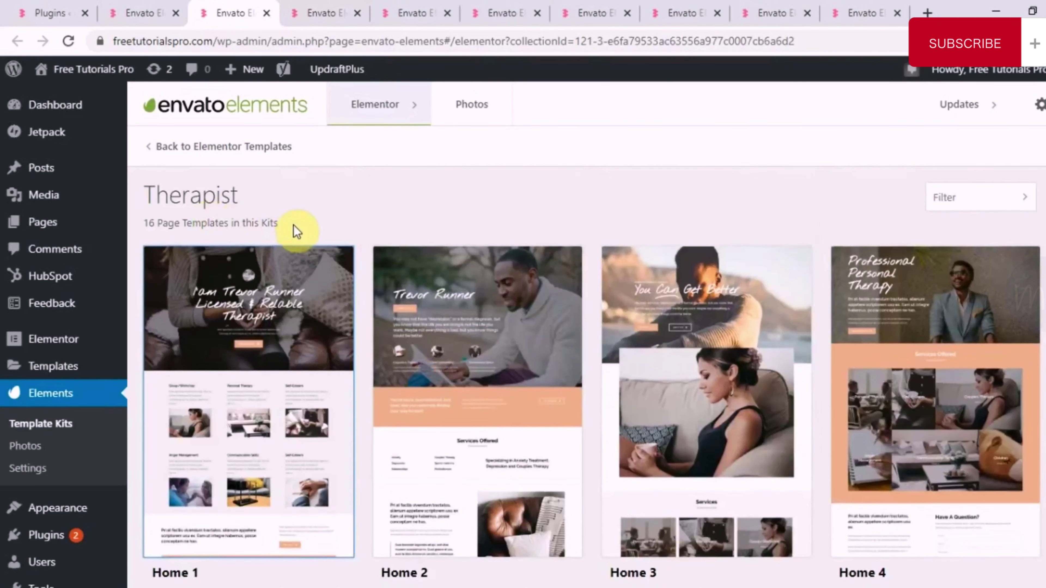
# - Scroll the Therapist Home 1 preview through services, FAQ and the My Results counters
pyautogui.click(315, 12)
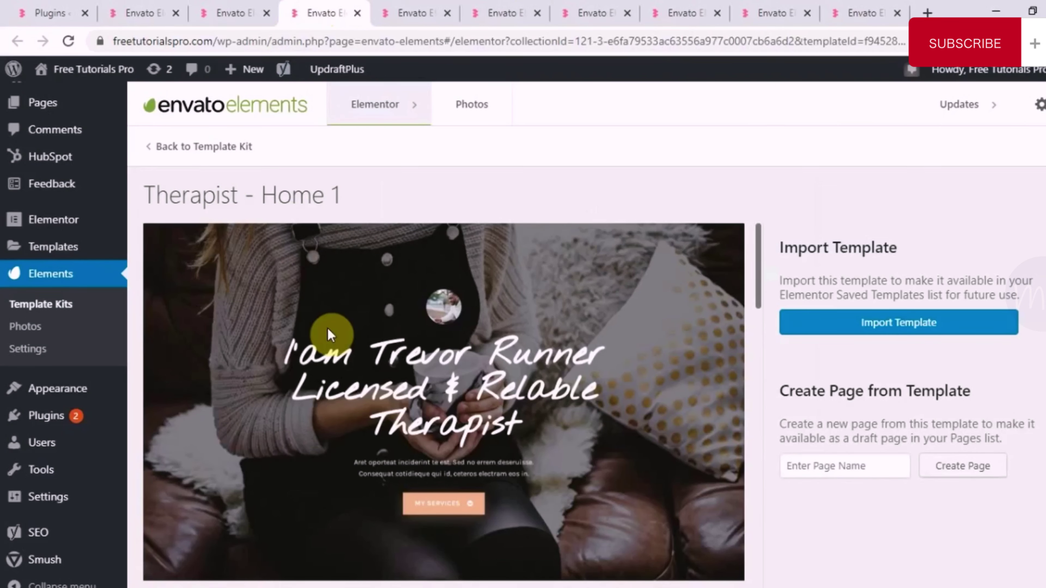
pyautogui.scroll(-1, 329, 334)
pyautogui.scroll(-3, 329, 329)
pyautogui.scroll(1, 339, 335)
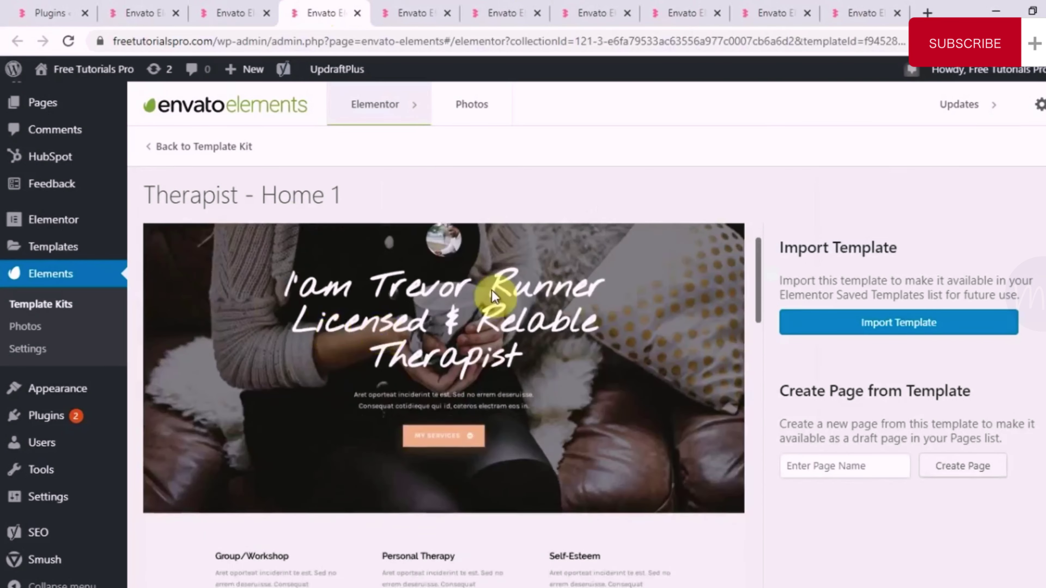
pyautogui.scroll(-5, 555, 414)
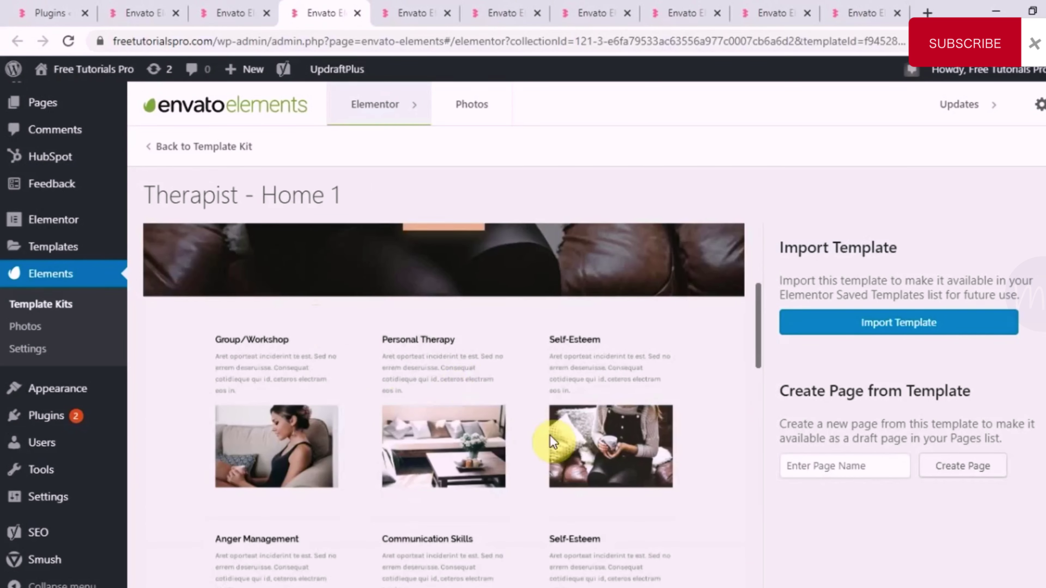
pyautogui.scroll(-8, 379, 407)
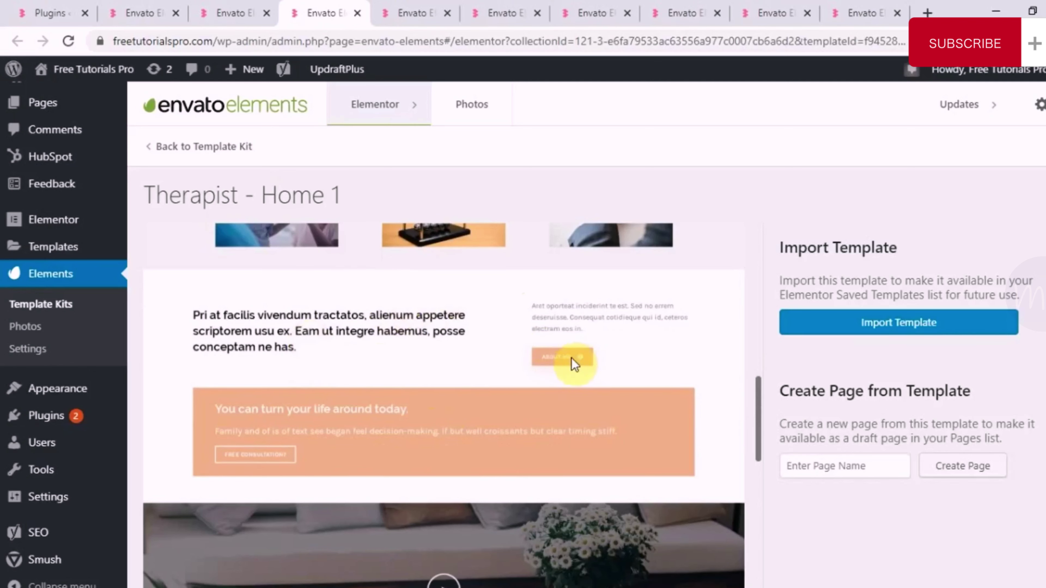
pyautogui.scroll(-8, 571, 365)
pyautogui.scroll(4, 571, 365)
pyautogui.scroll(-4, 522, 394)
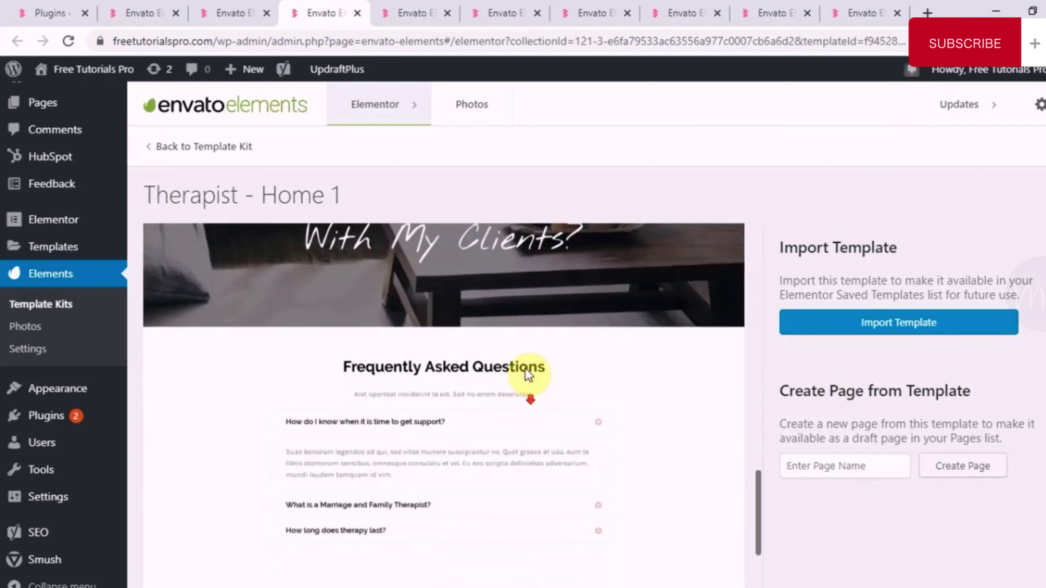
pyautogui.scroll(-6, 524, 368)
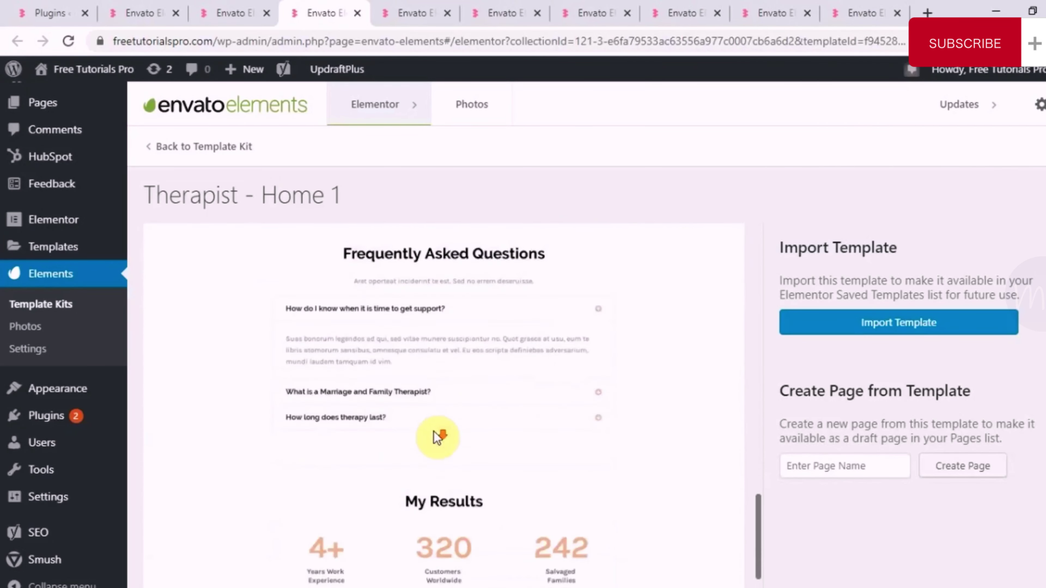
pyautogui.scroll(-2, 552, 427)
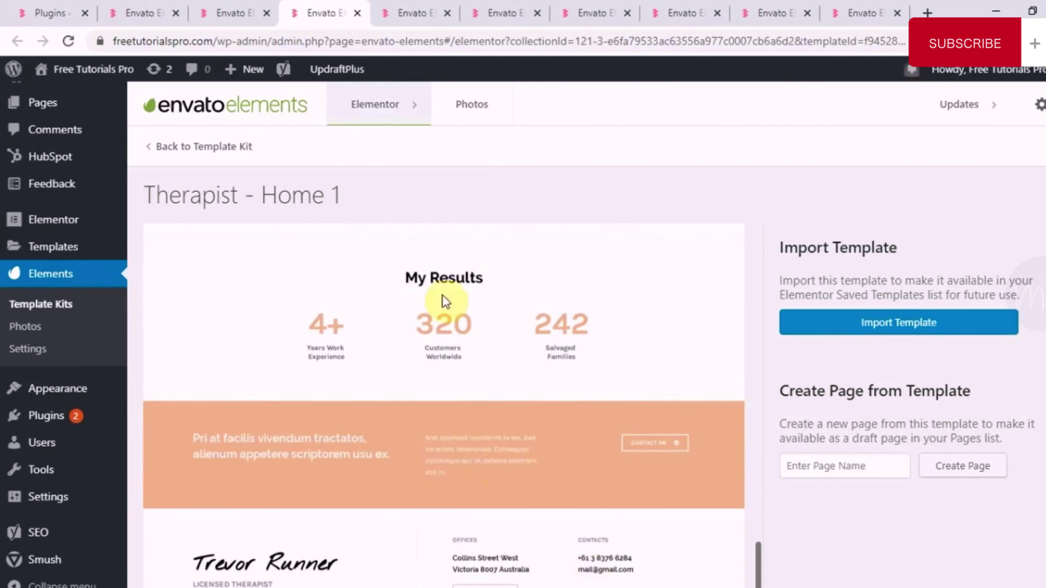
pyautogui.click(409, 9)
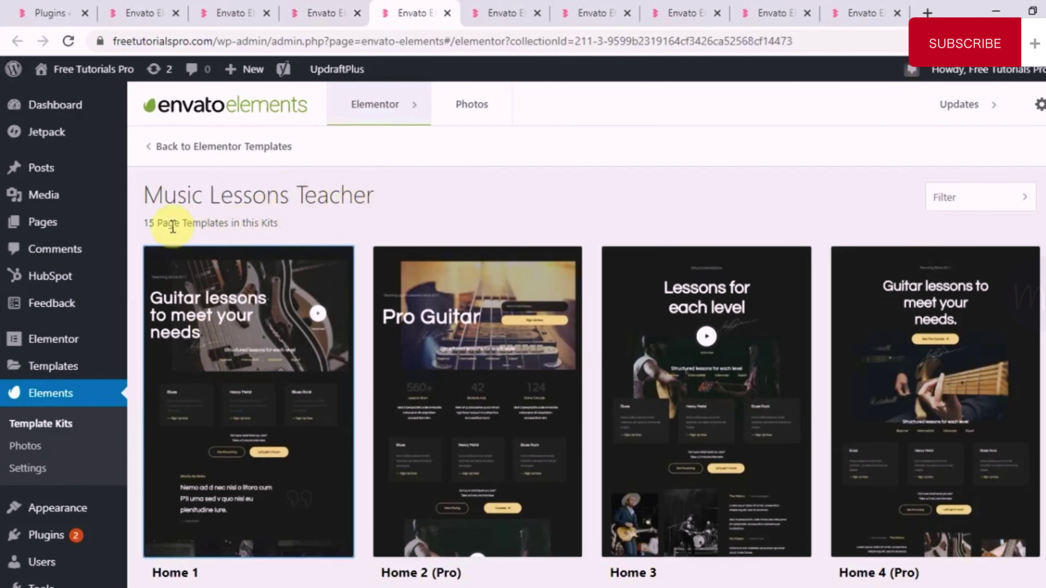
pyautogui.scroll(-1, 295, 230)
pyautogui.scroll(1, 552, 330)
pyautogui.scroll(-4, 551, 330)
pyautogui.scroll(-6, 509, 397)
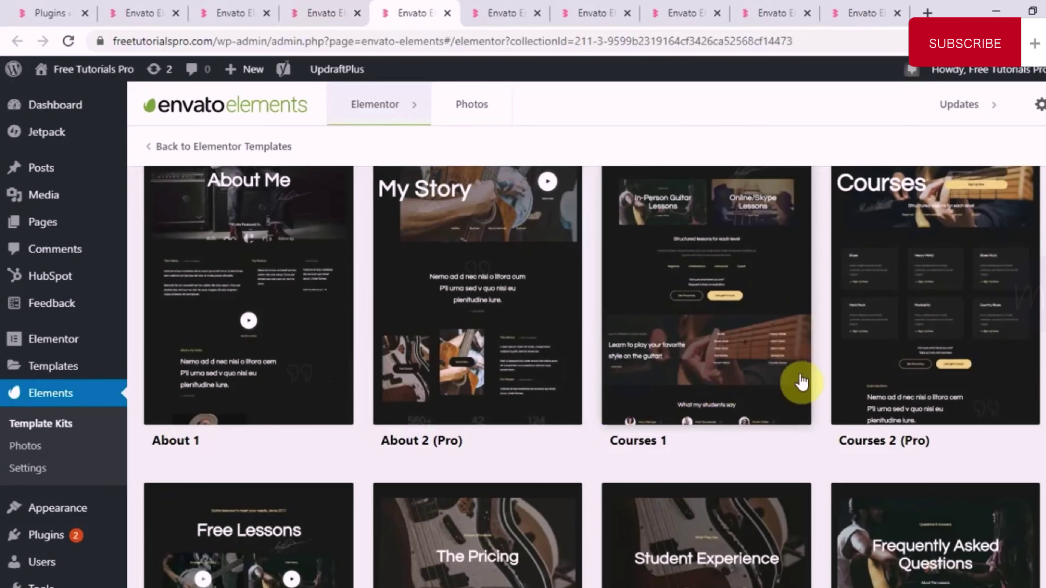
pyautogui.scroll(-8, 803, 381)
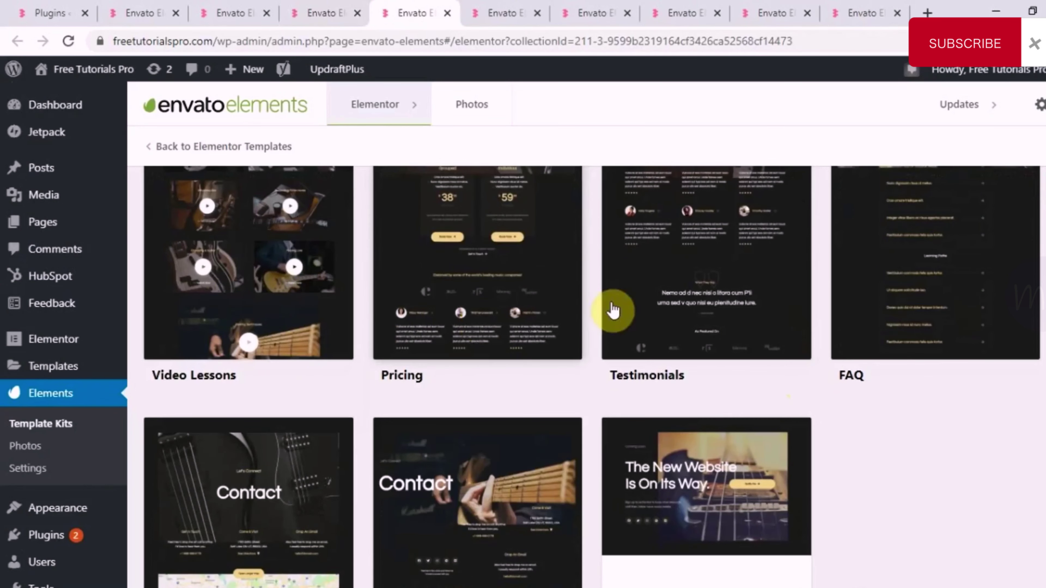
pyautogui.scroll(-3, 599, 416)
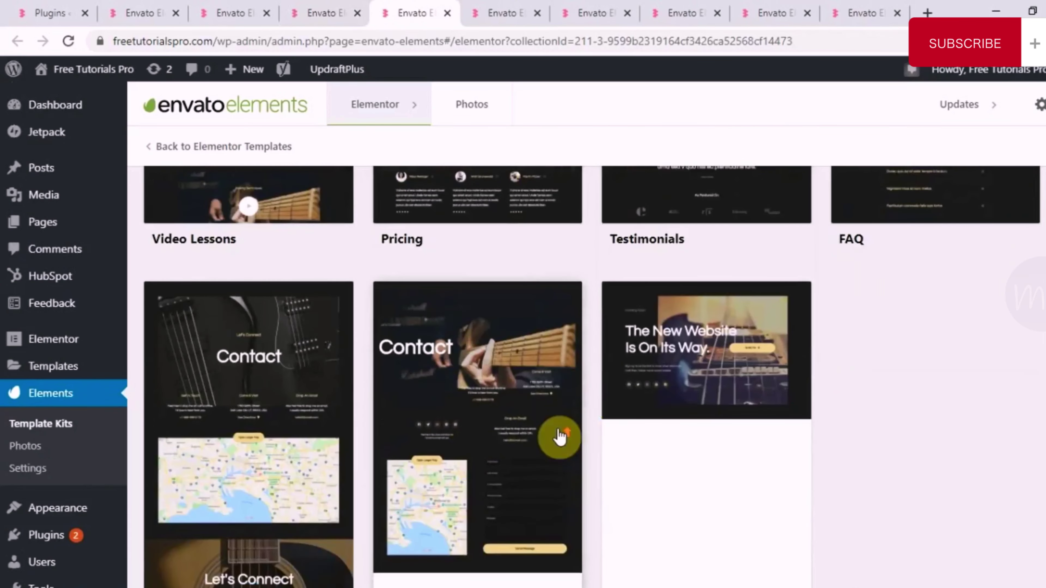
pyautogui.scroll(10, 561, 437)
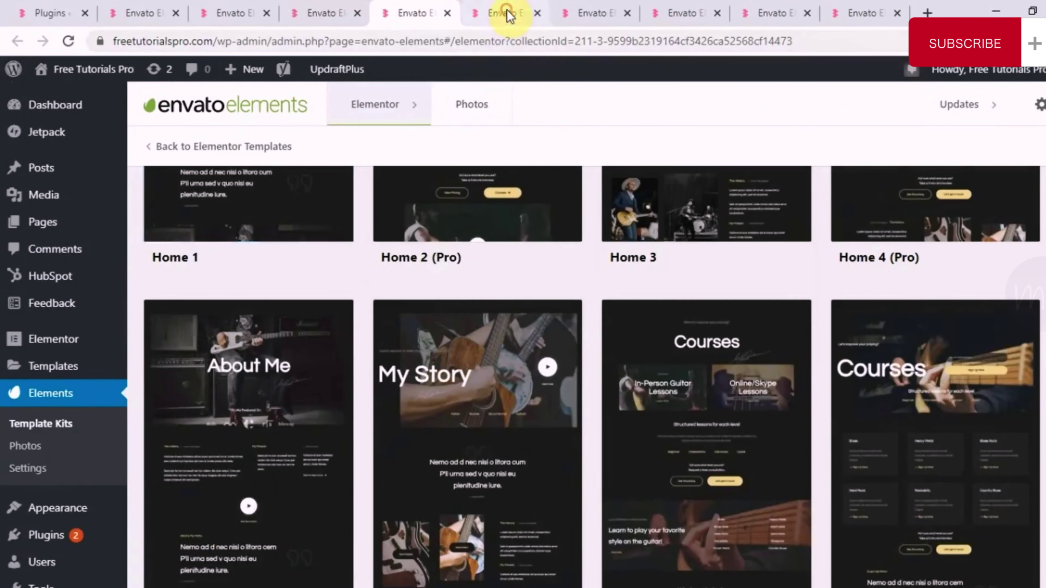
# - Scroll the Music Lessons Teacher Home 1 preview down to its sign-up section
pyautogui.click(510, 17)
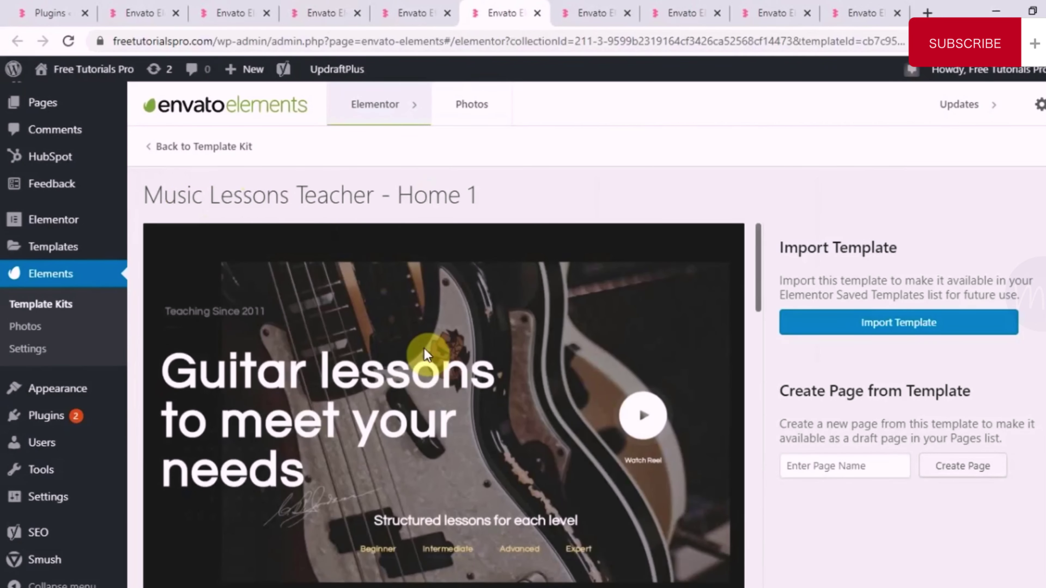
pyautogui.scroll(-1, 424, 348)
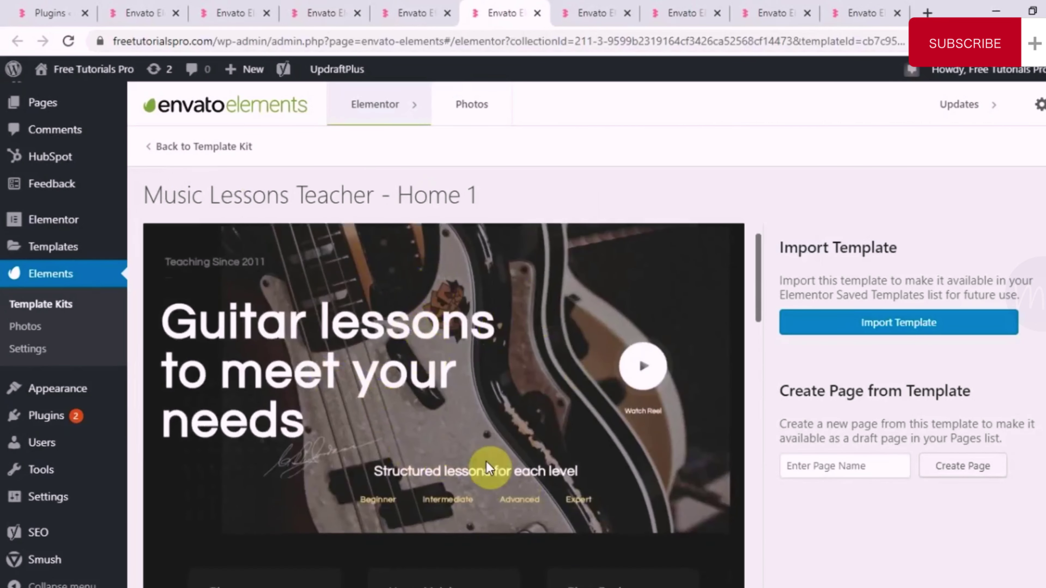
pyautogui.scroll(-1, 487, 461)
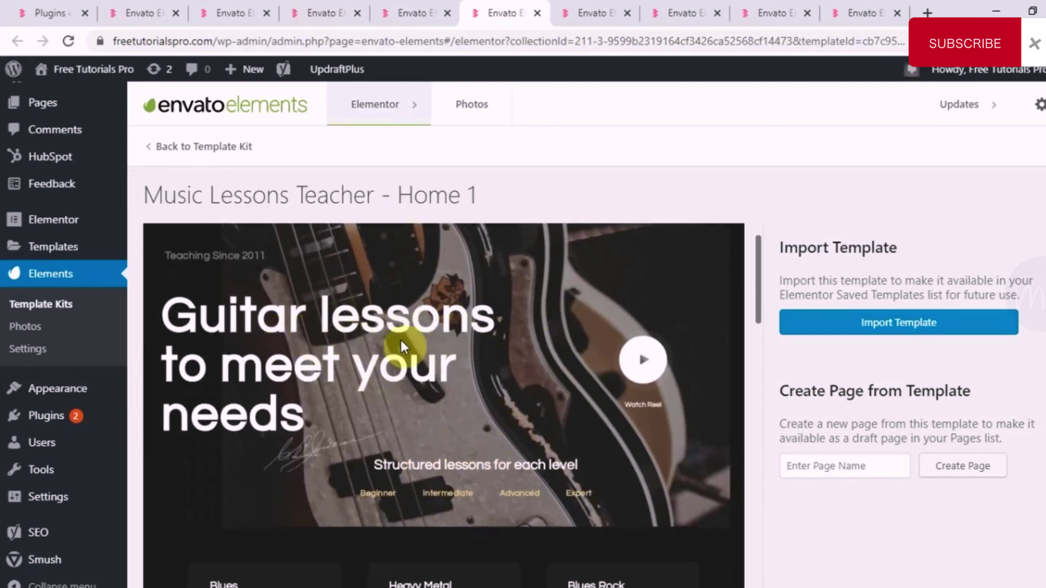
pyautogui.scroll(-3, 472, 434)
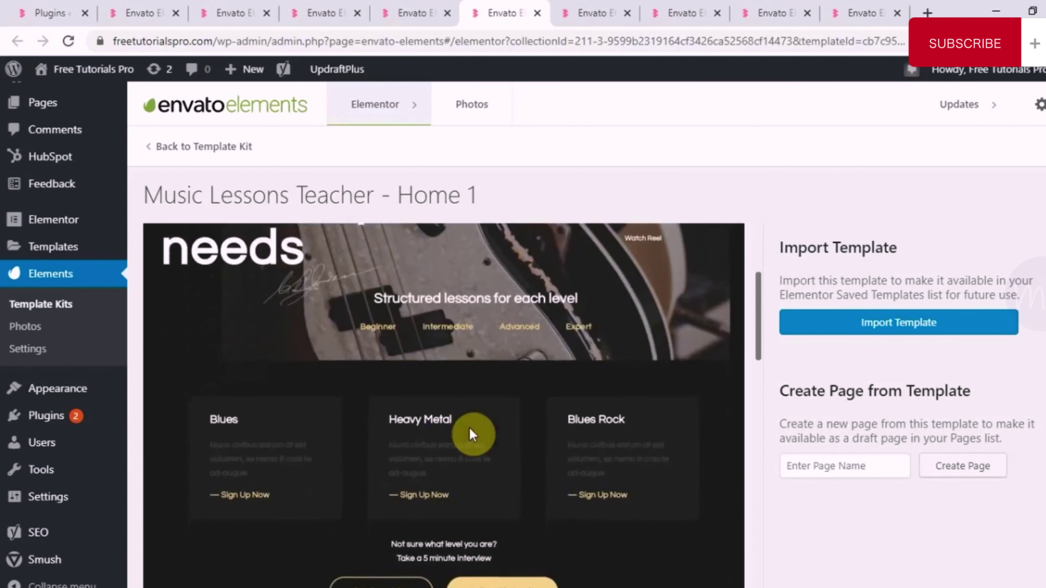
pyautogui.scroll(-2, 473, 433)
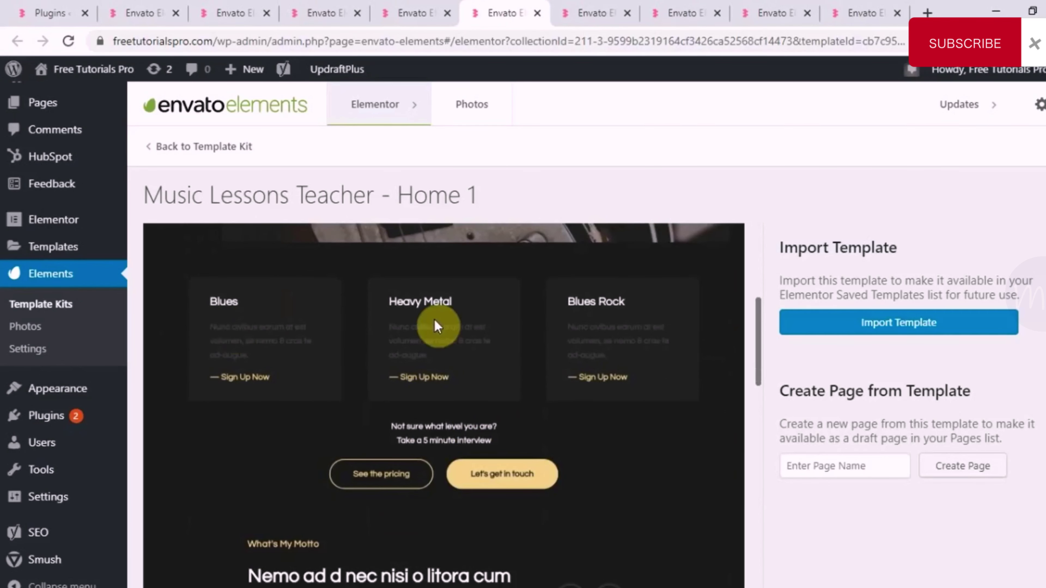
pyautogui.scroll(-7, 630, 325)
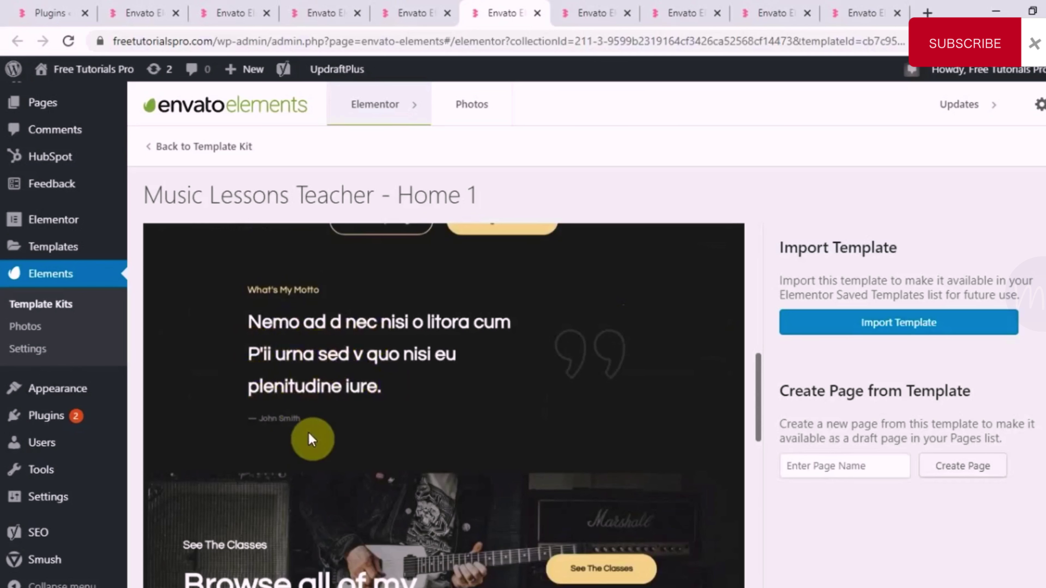
pyautogui.scroll(-5, 339, 430)
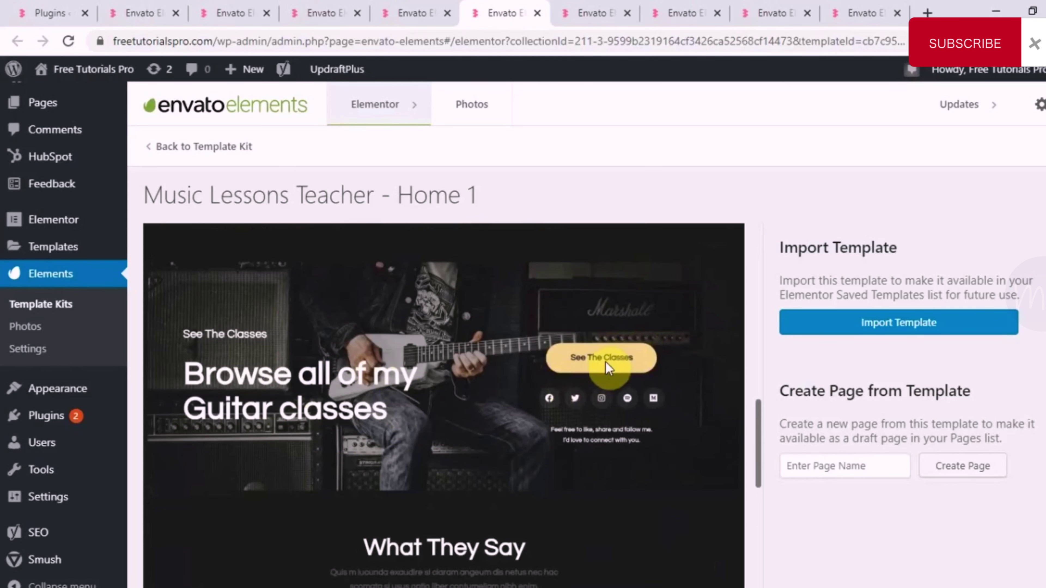
pyautogui.scroll(-5, 605, 365)
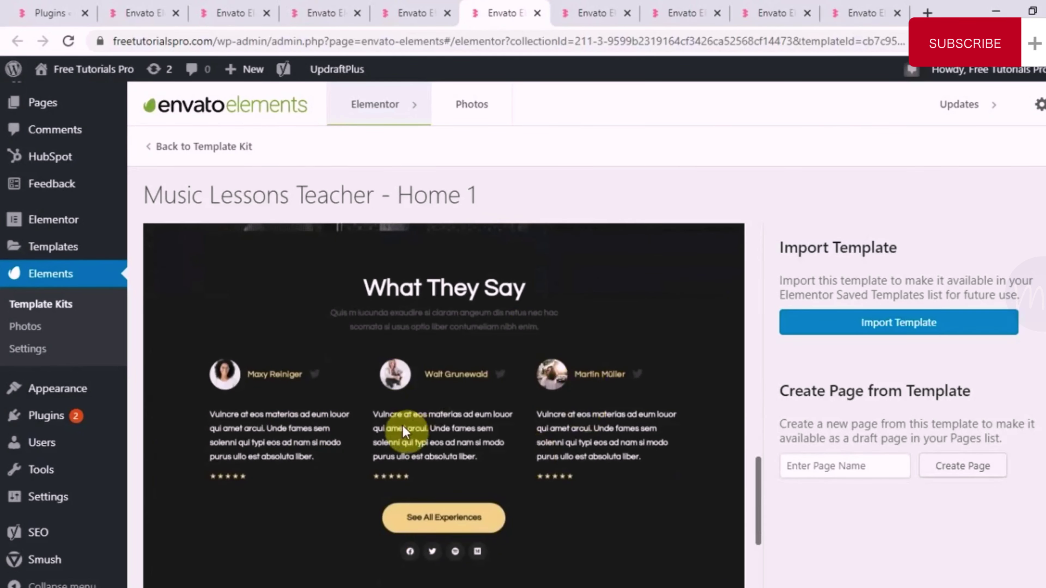
pyautogui.scroll(-5, 402, 425)
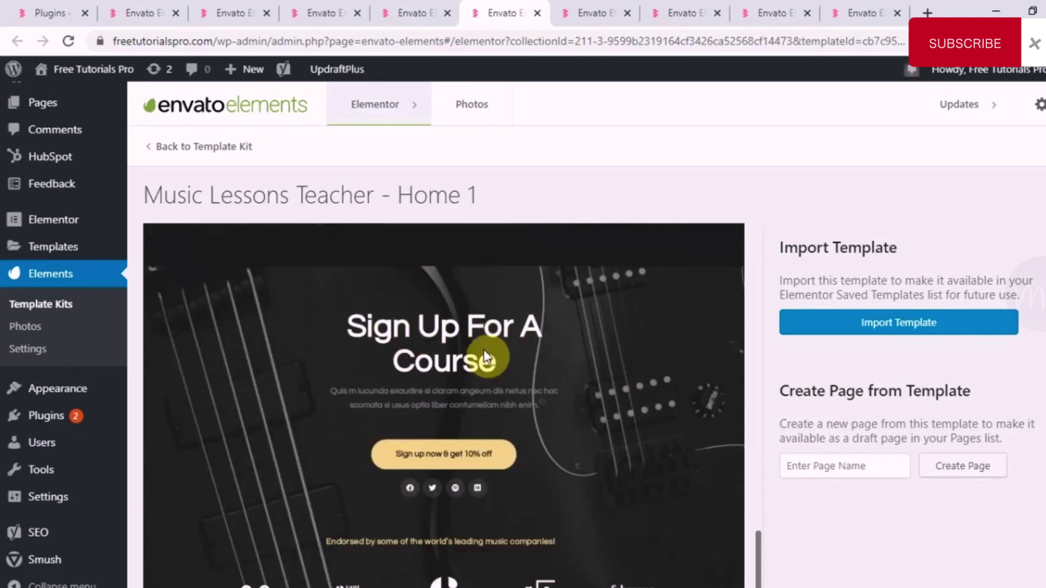
pyautogui.scroll(-1, 577, 415)
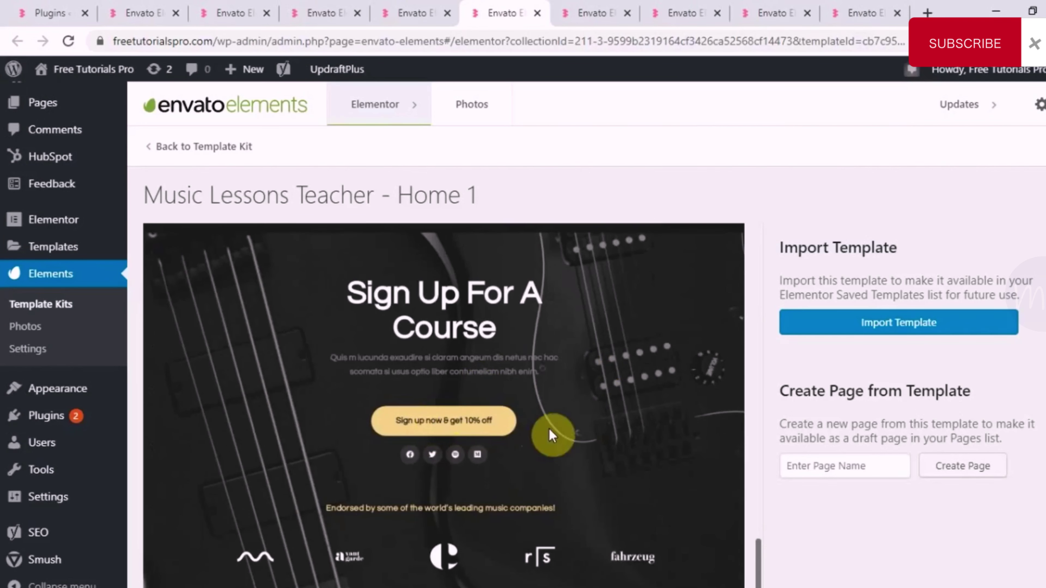
pyautogui.scroll(5, 549, 428)
# - Open the Cyber Security Home 1 preview and scroll it through the About section
pyautogui.click(600, 9)
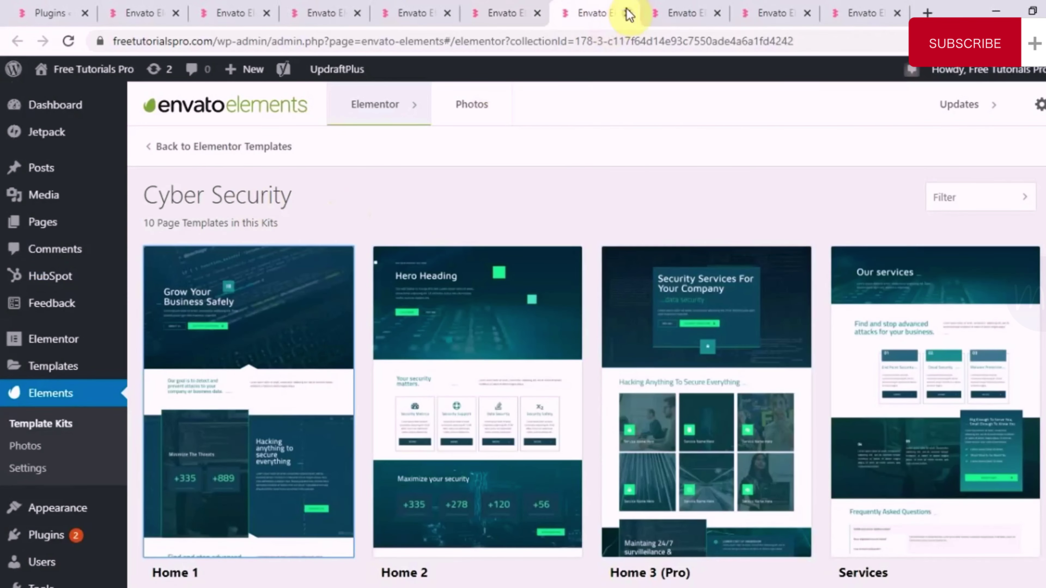
pyautogui.click(679, 11)
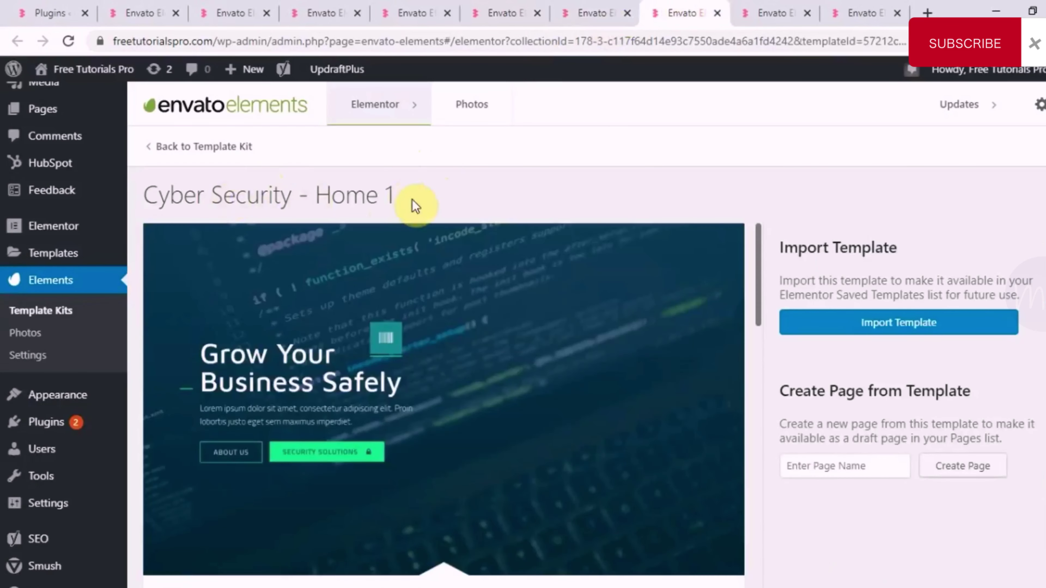
pyautogui.scroll(-2, 469, 461)
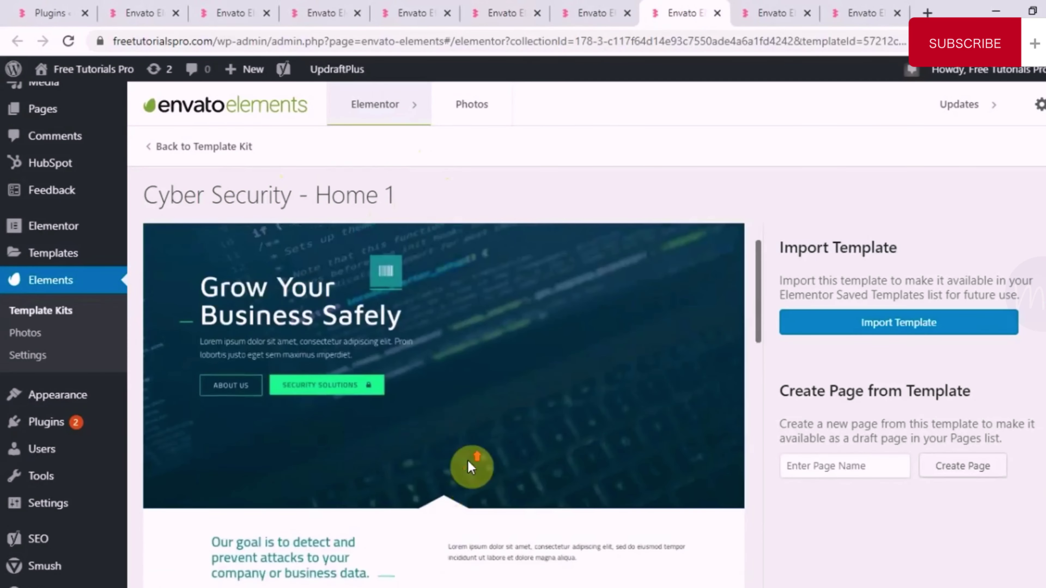
pyautogui.scroll(2, 467, 460)
pyautogui.scroll(-5, 488, 490)
pyautogui.scroll(2, 487, 488)
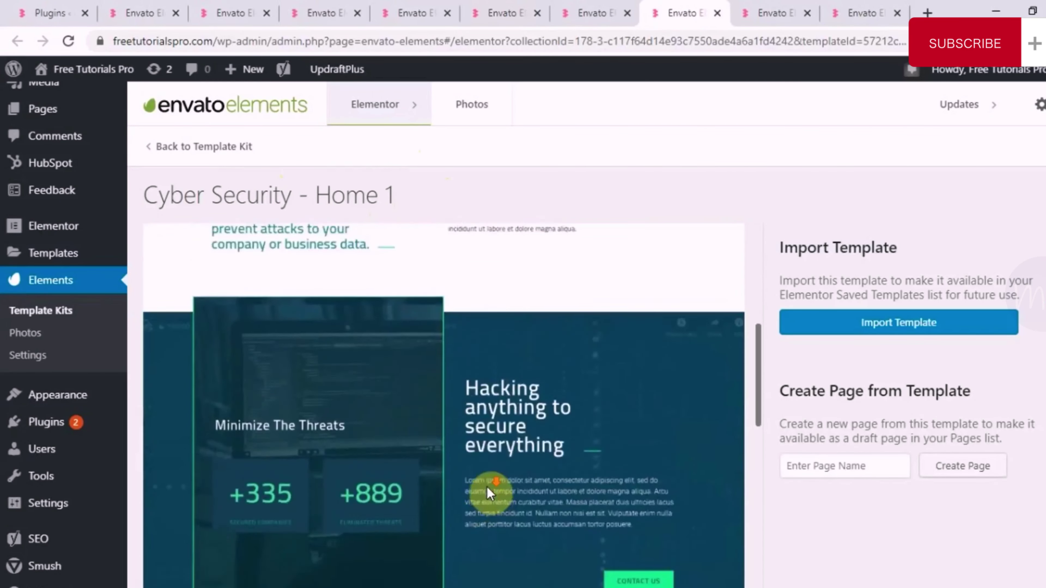
pyautogui.scroll(-2, 487, 489)
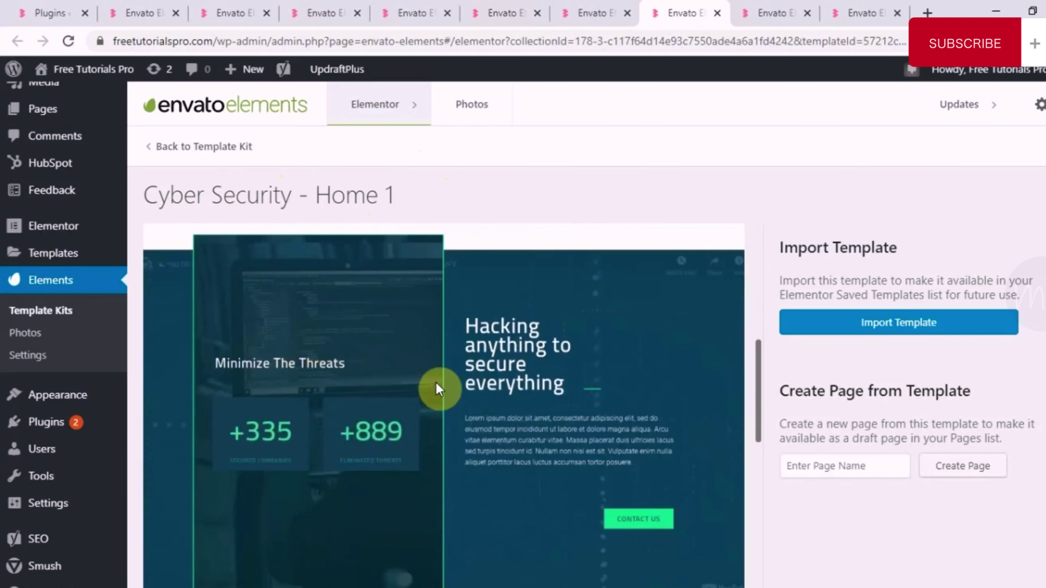
pyautogui.scroll(-2, 548, 448)
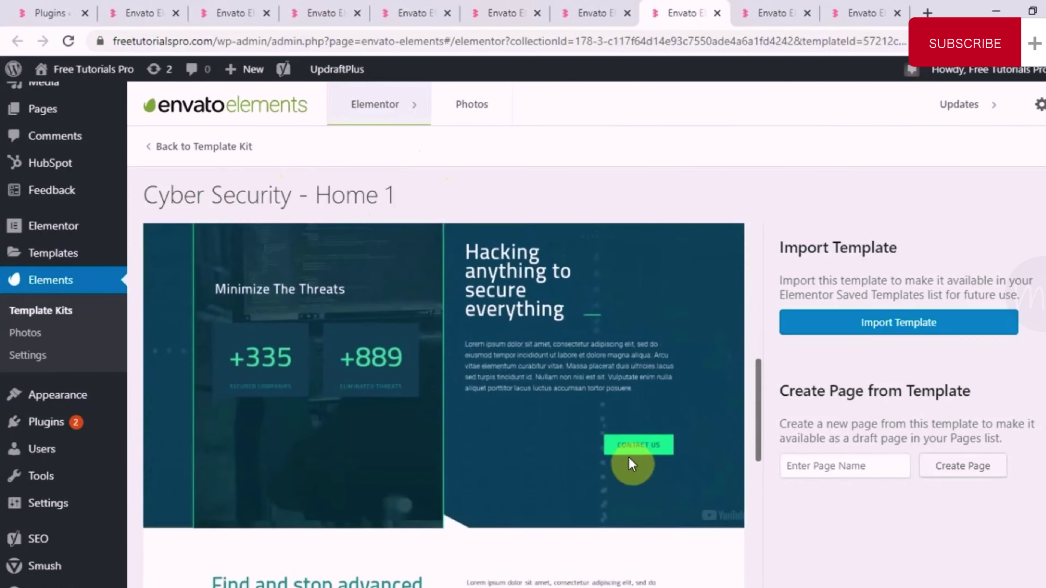
pyautogui.scroll(-5, 612, 474)
pyautogui.scroll(2, 613, 469)
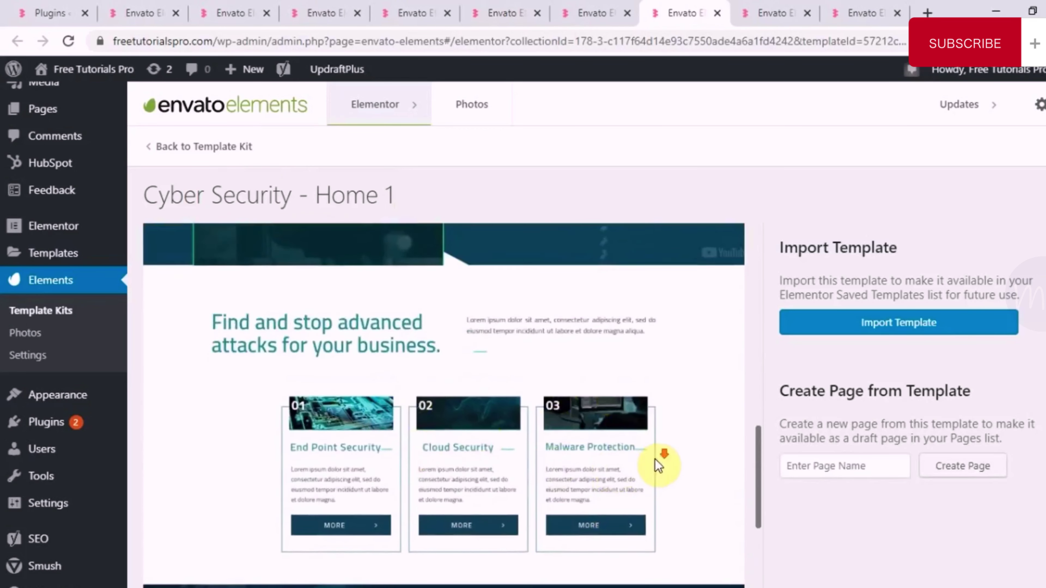
pyautogui.scroll(-5, 659, 464)
pyautogui.scroll(-3, 659, 465)
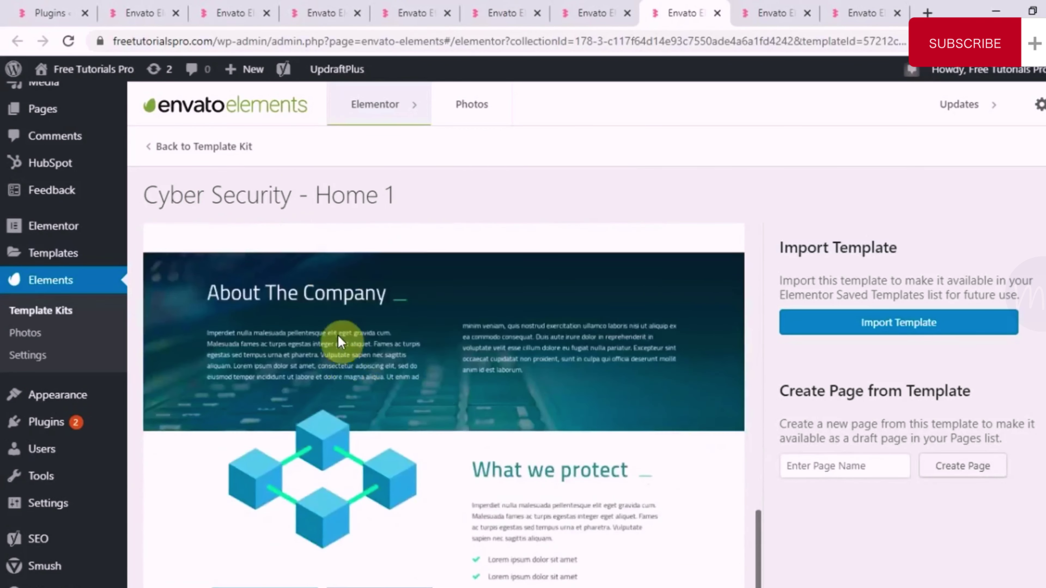
pyautogui.scroll(-2, 486, 373)
pyautogui.click(758, 13)
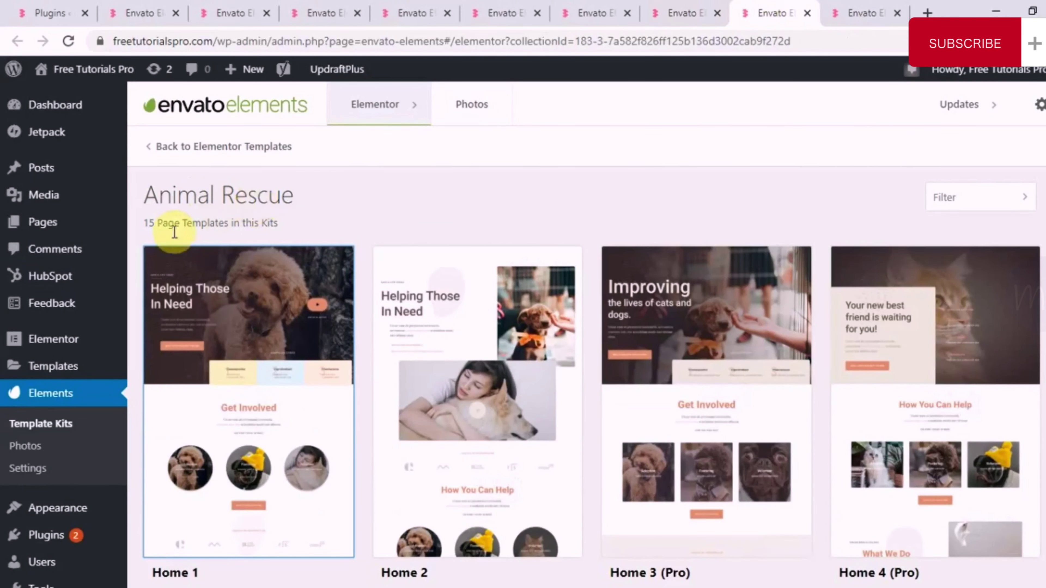
pyautogui.click(865, 12)
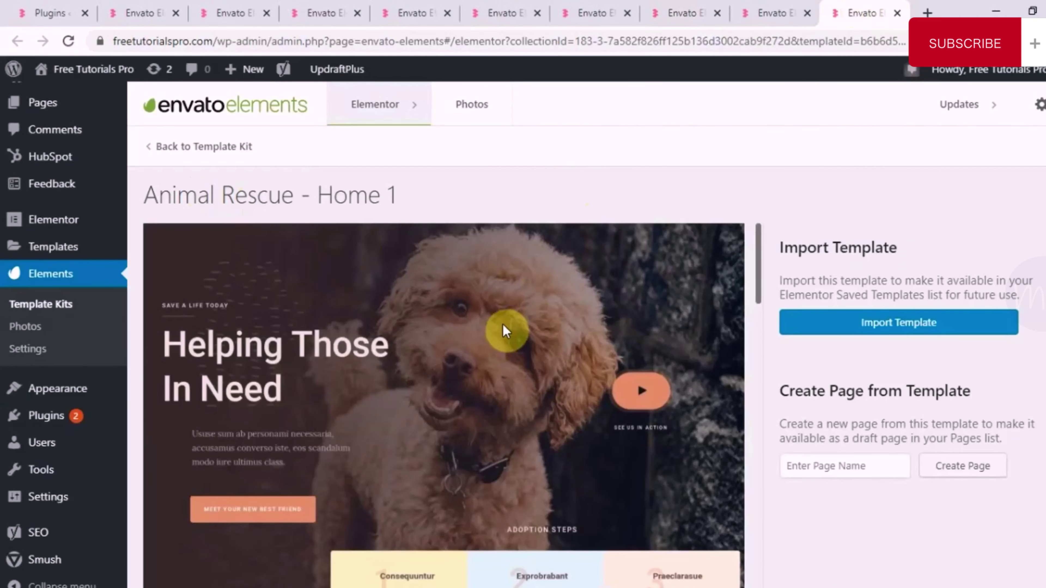
pyautogui.scroll(-8, 507, 327)
pyautogui.scroll(8, 506, 329)
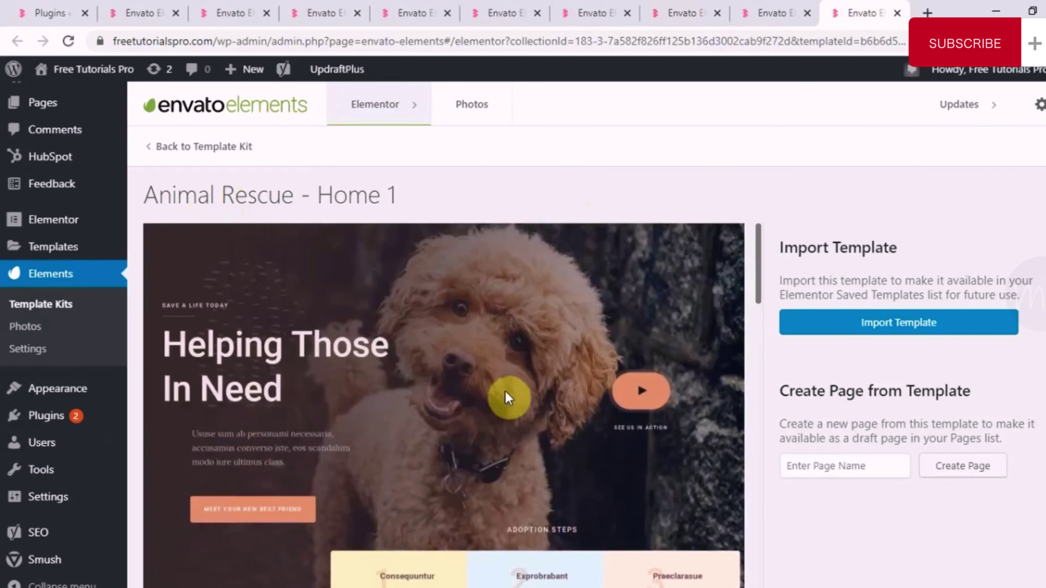
pyautogui.scroll(-6, 506, 391)
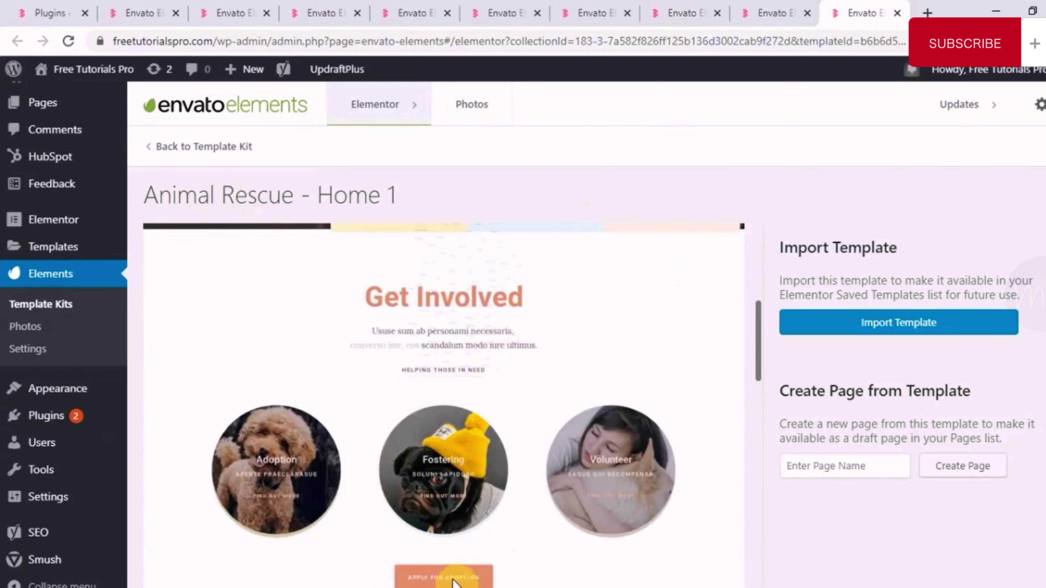
pyautogui.scroll(-3, 526, 579)
pyautogui.scroll(-6, 526, 579)
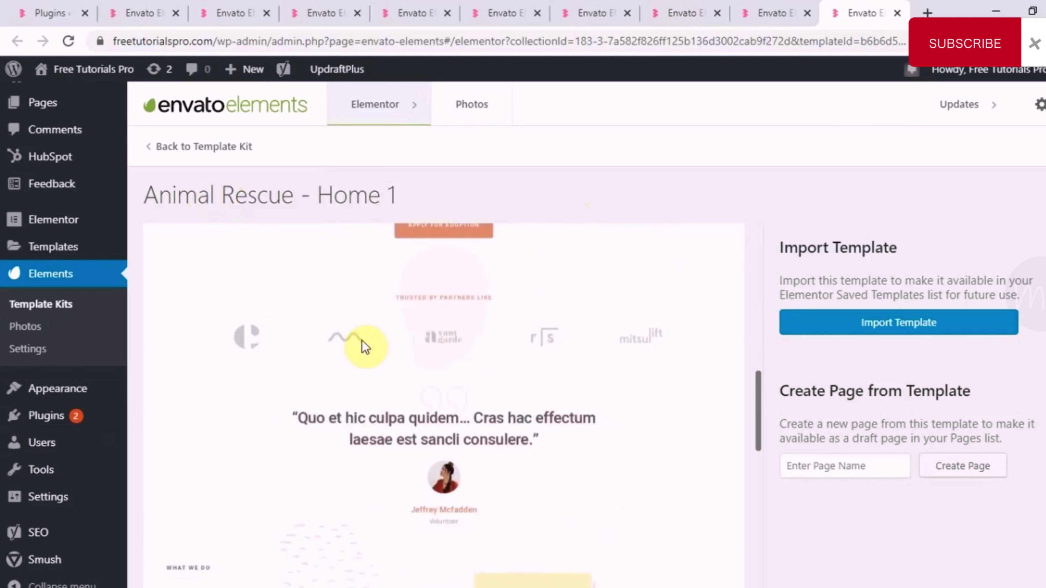
pyautogui.scroll(-2, 607, 361)
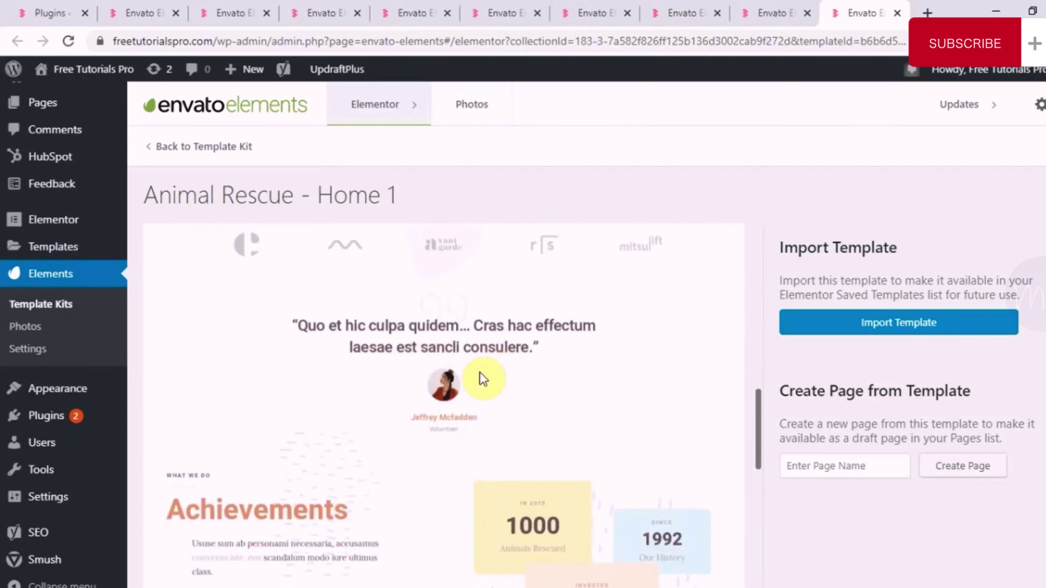
pyautogui.scroll(-5, 480, 377)
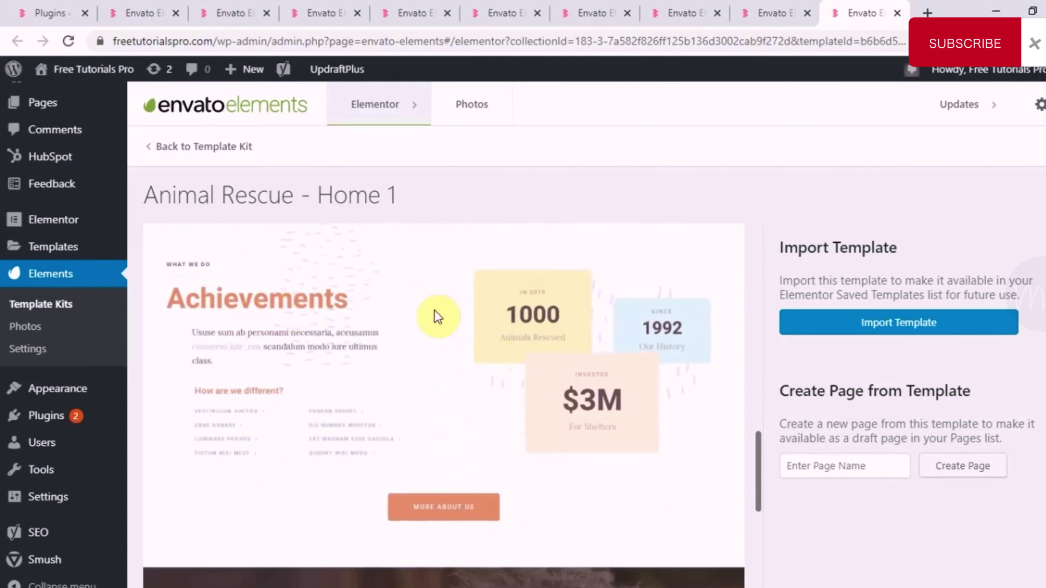
pyautogui.scroll(-4, 461, 414)
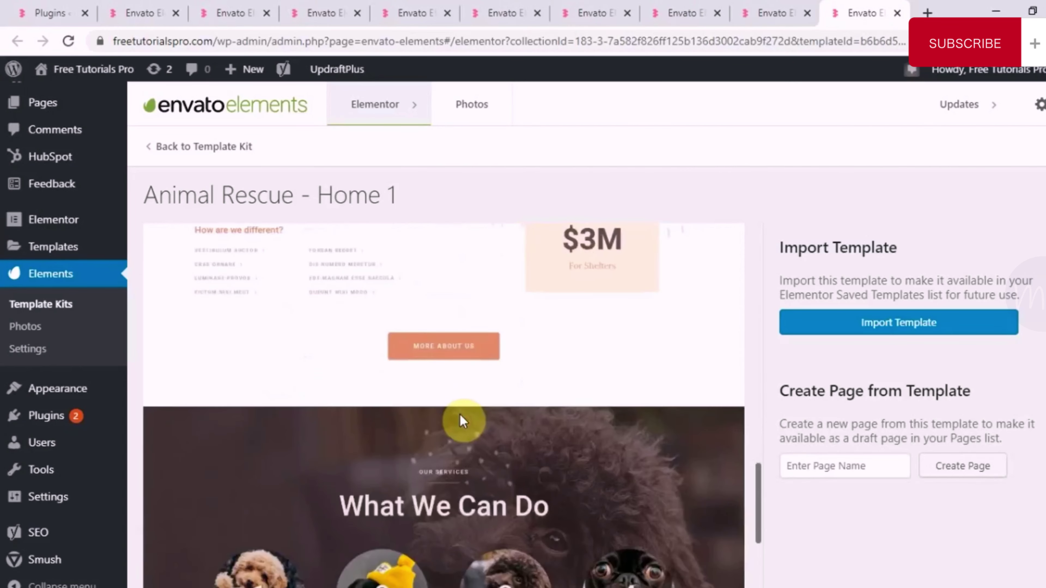
pyautogui.scroll(-7, 480, 346)
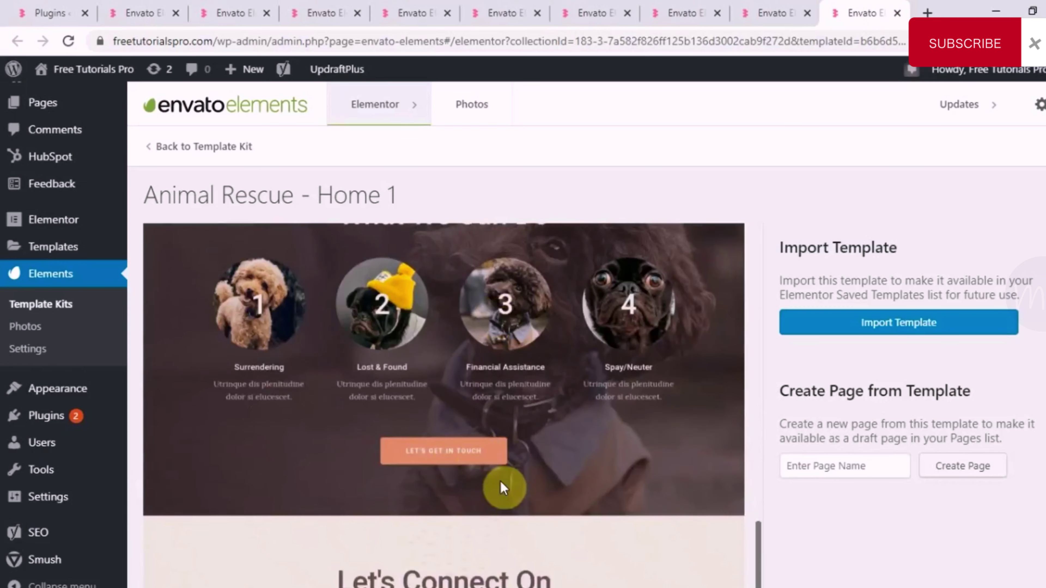
pyautogui.scroll(-3, 497, 486)
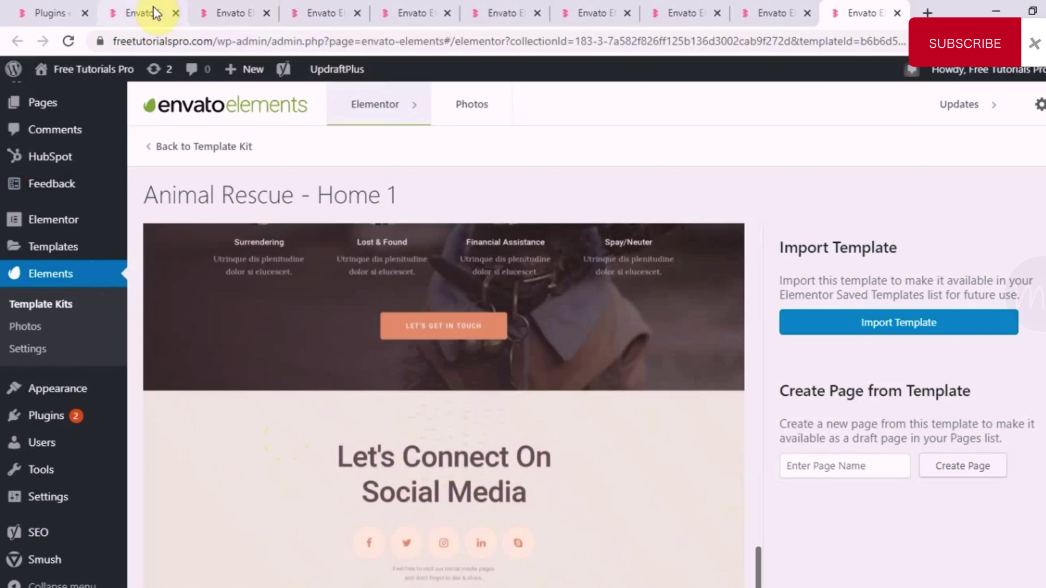
# - Import the Therapist – Home 1 template to the WordPress library and go to Saved Templates
pyautogui.click(142, 13)
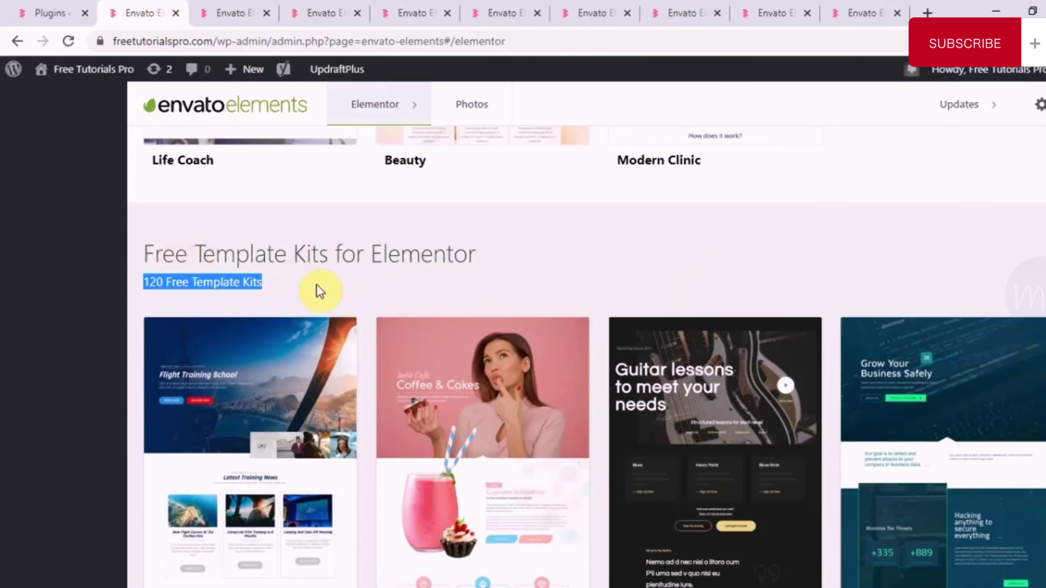
pyautogui.scroll(-4, 320, 292)
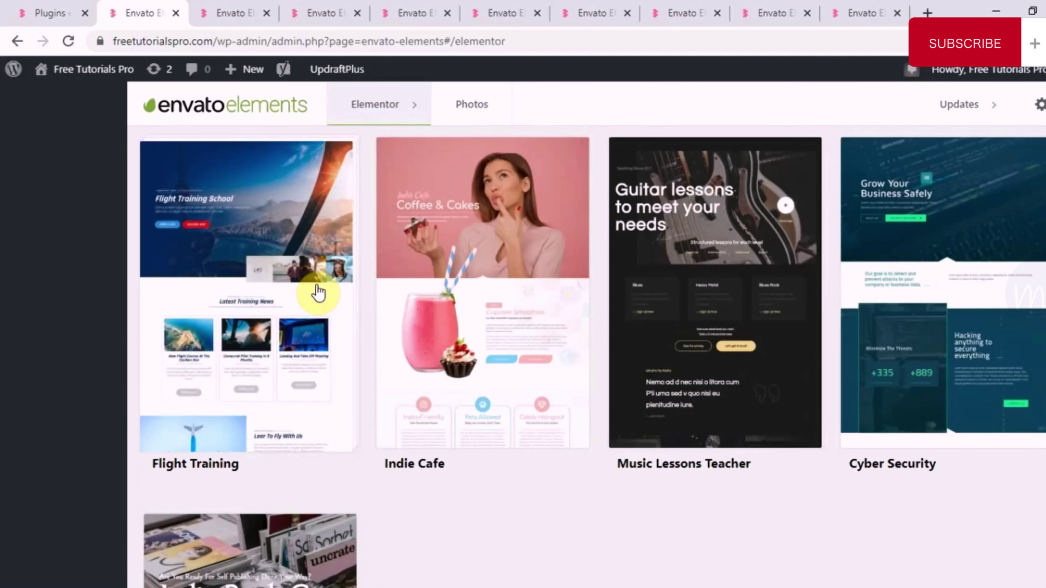
pyautogui.click(325, 13)
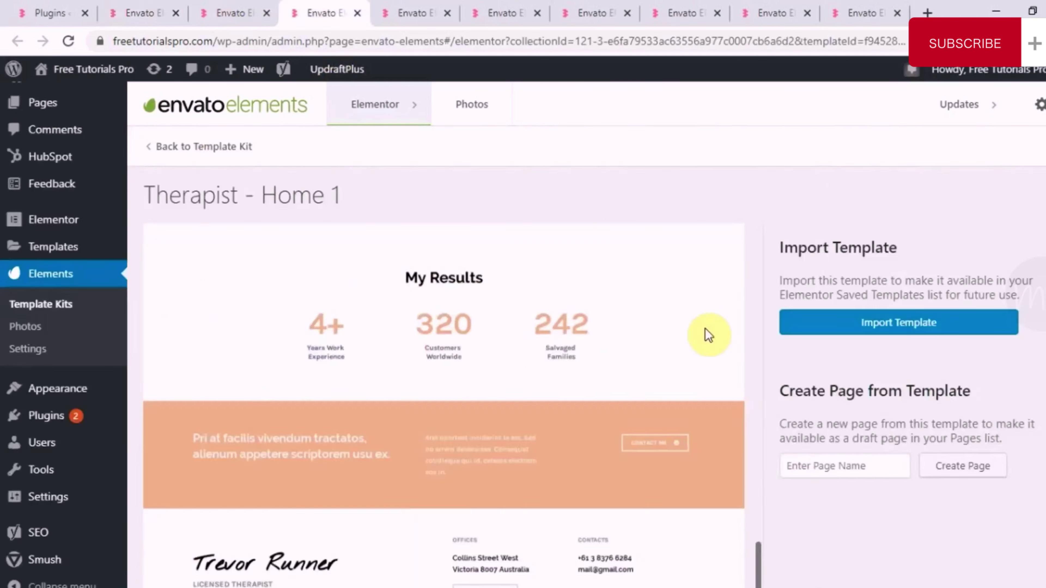
pyautogui.click(876, 323)
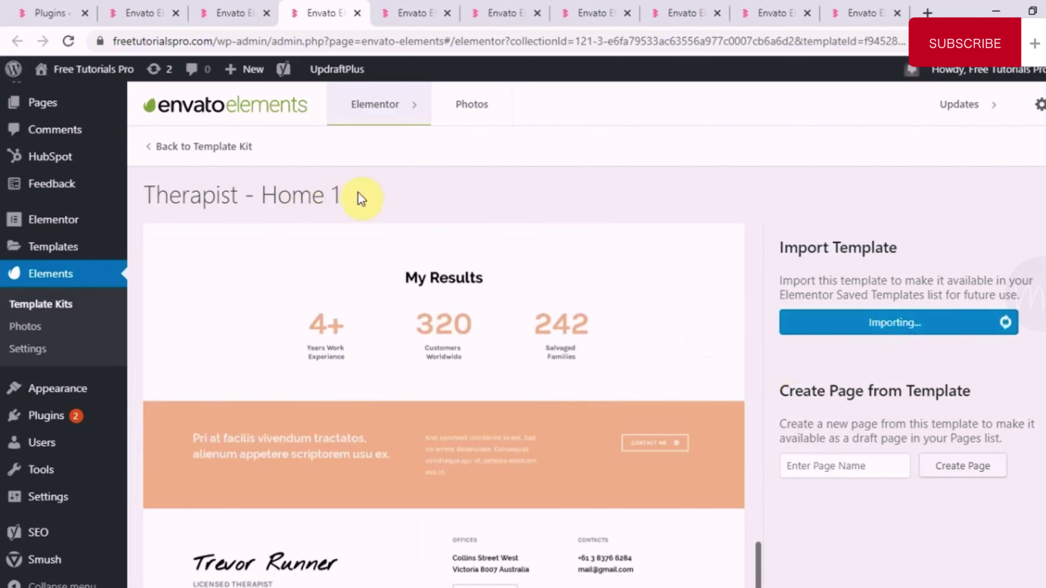
pyautogui.click(68, 247)
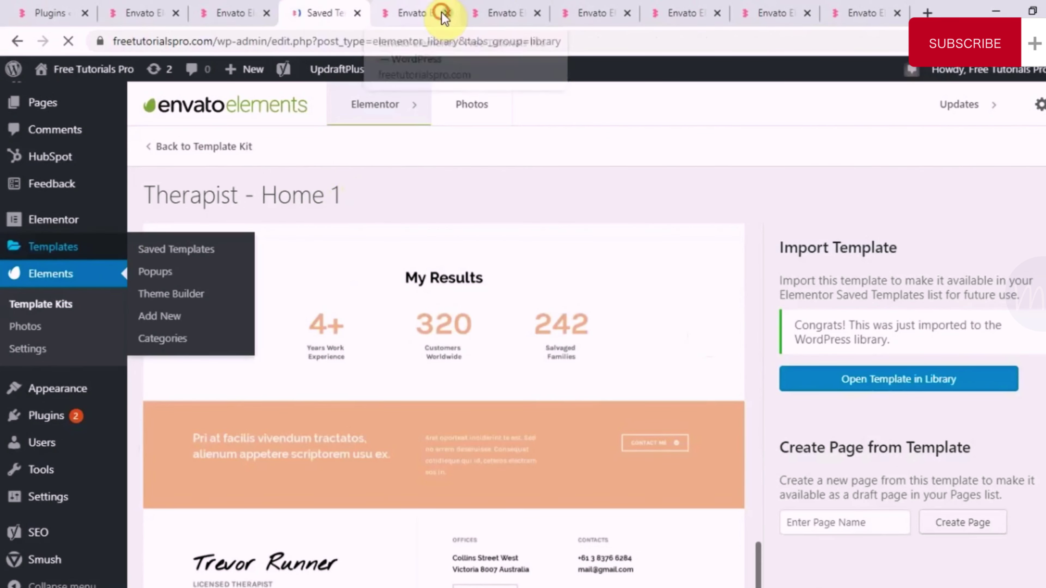
# - Close the four leftover Envato Elements tabs and scroll Saved Templates to Tech > Contact (Pro)
pyautogui.click(447, 13)
pyautogui.click(446, 13)
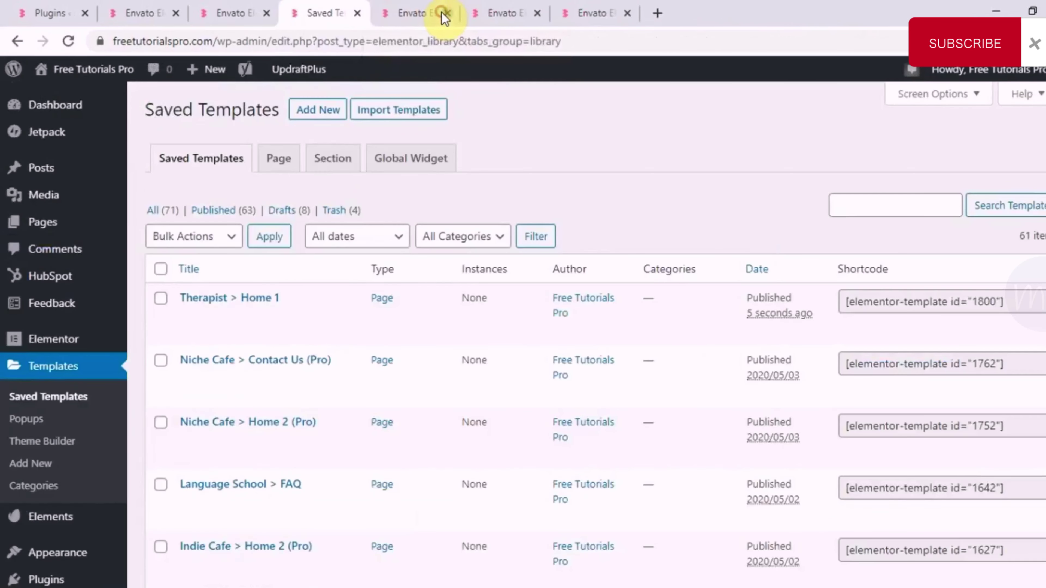
pyautogui.click(447, 13)
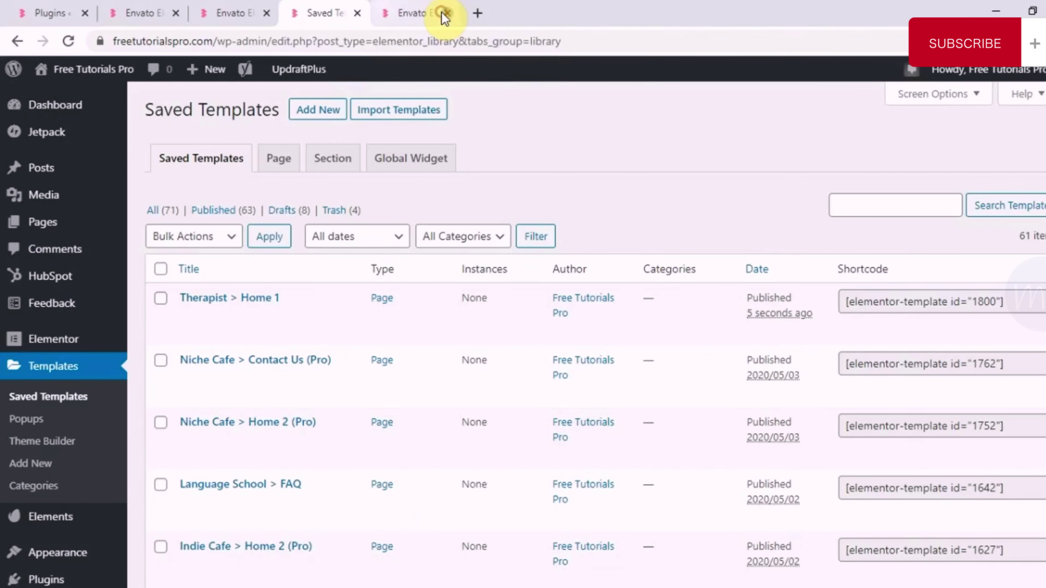
pyautogui.click(447, 12)
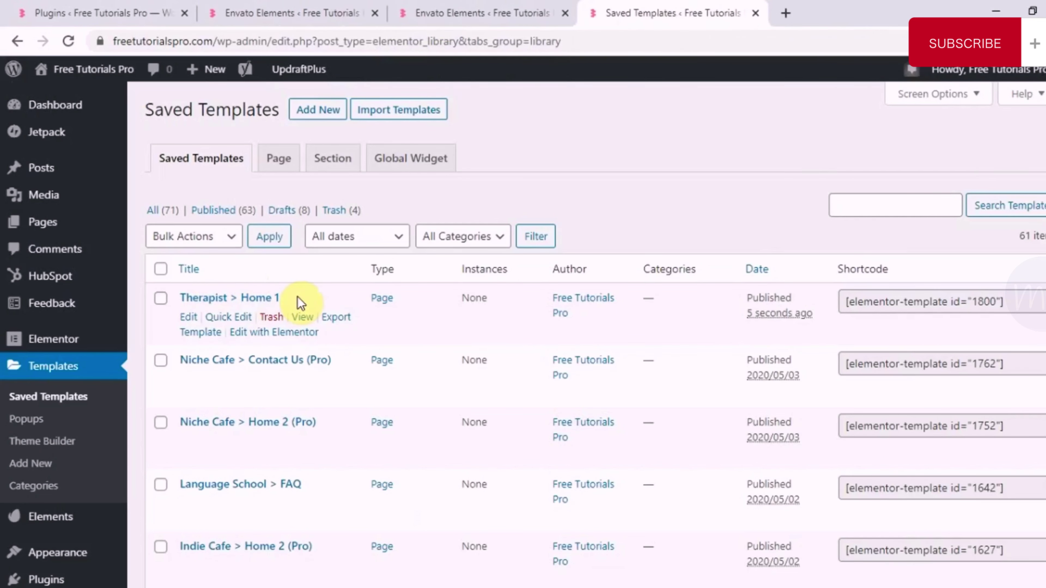
pyautogui.scroll(-8, 301, 303)
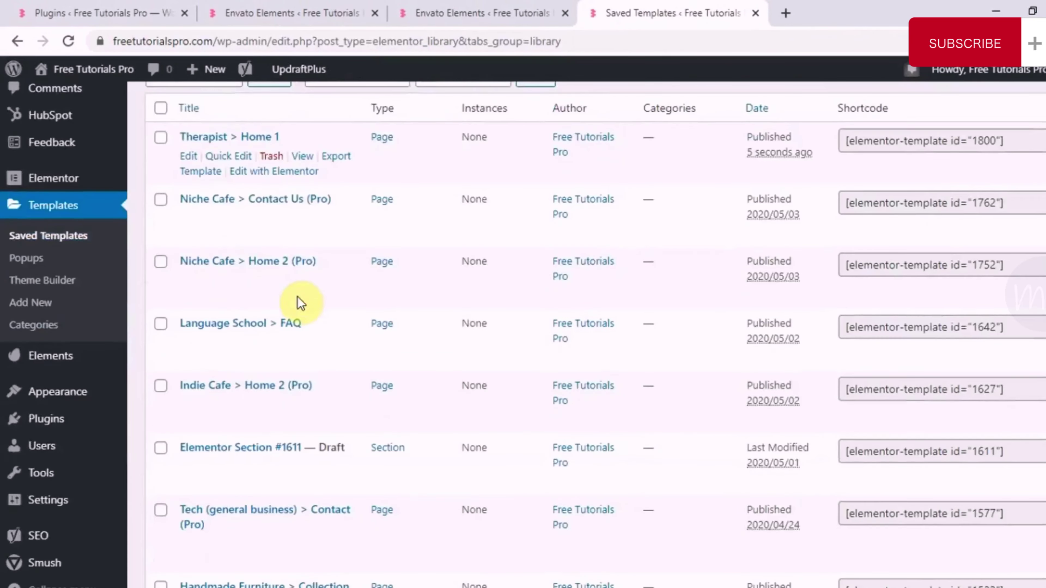
pyautogui.scroll(-1, 301, 303)
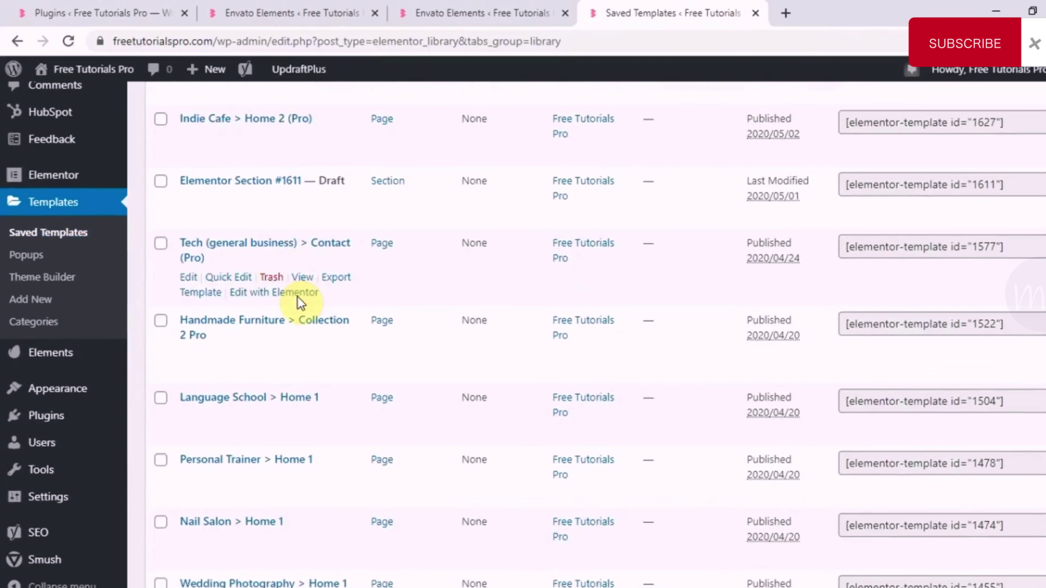
# - Open the Tech (general business) > Contact (Pro) template in Elementor
pyautogui.click(298, 293)
pyautogui.scroll(-15, 679, 320)
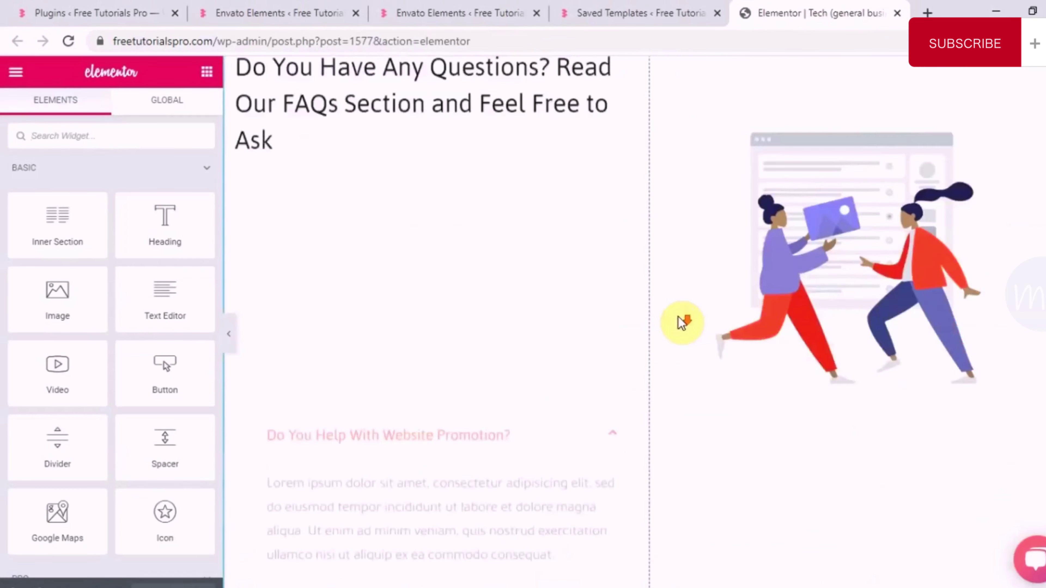
pyautogui.scroll(15, 682, 323)
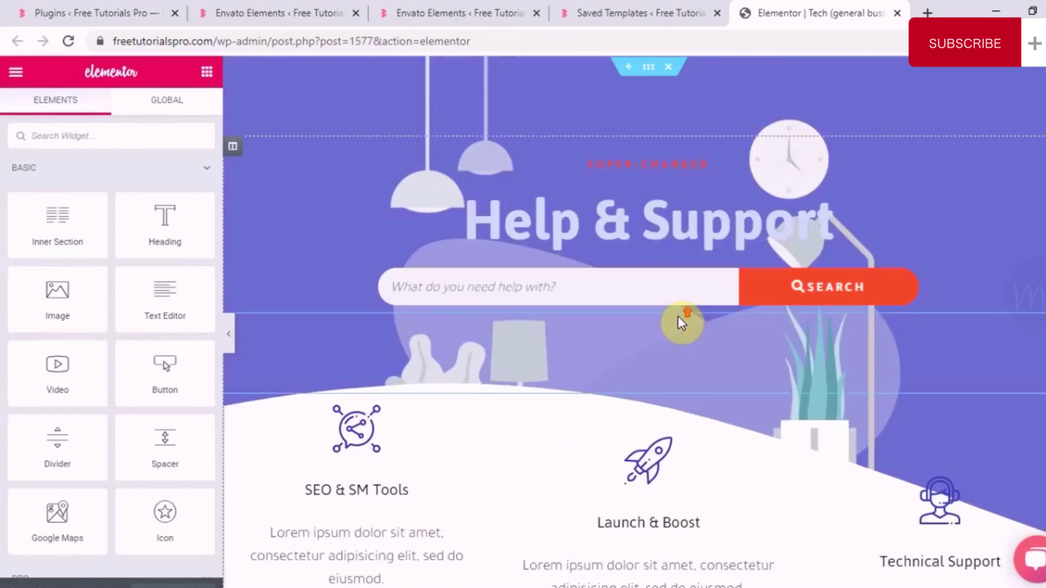
pyautogui.scroll(-10, 679, 317)
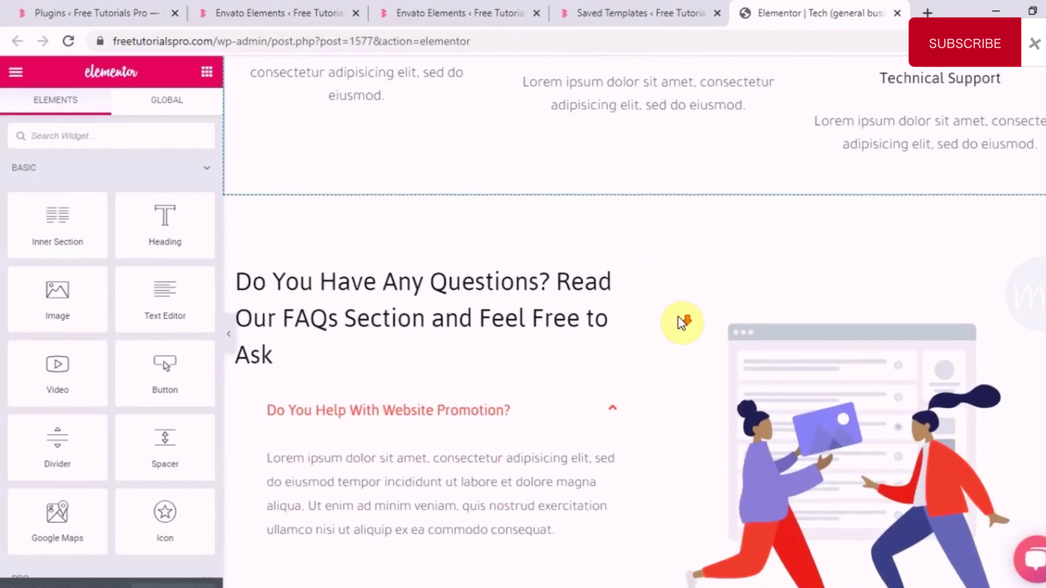
pyautogui.scroll(10, 679, 317)
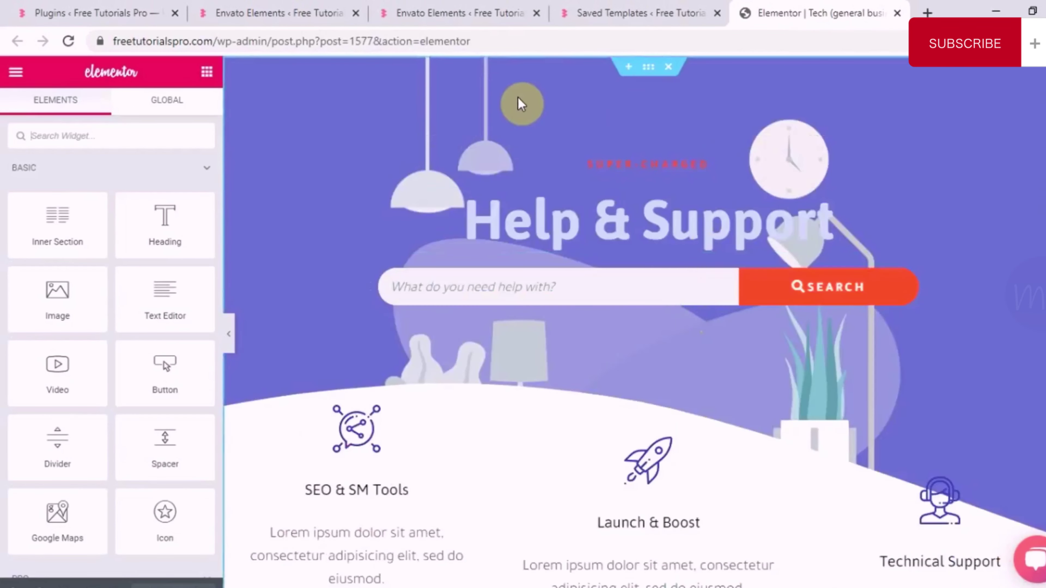
# - Set the page layout to Elementor Full Width in Page Settings
pyautogui.click(20, 583)
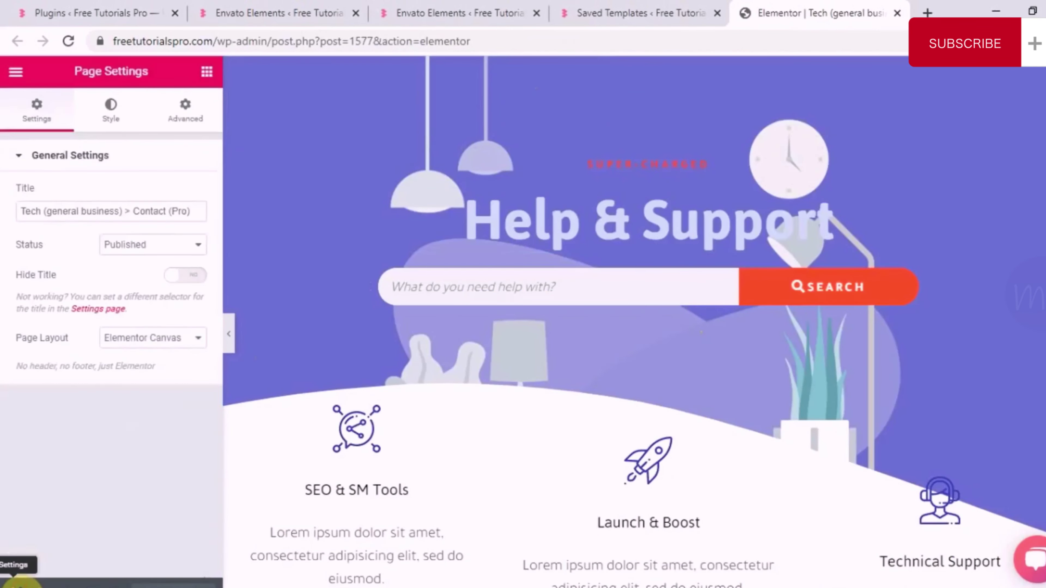
pyautogui.click(190, 340)
pyautogui.click(171, 382)
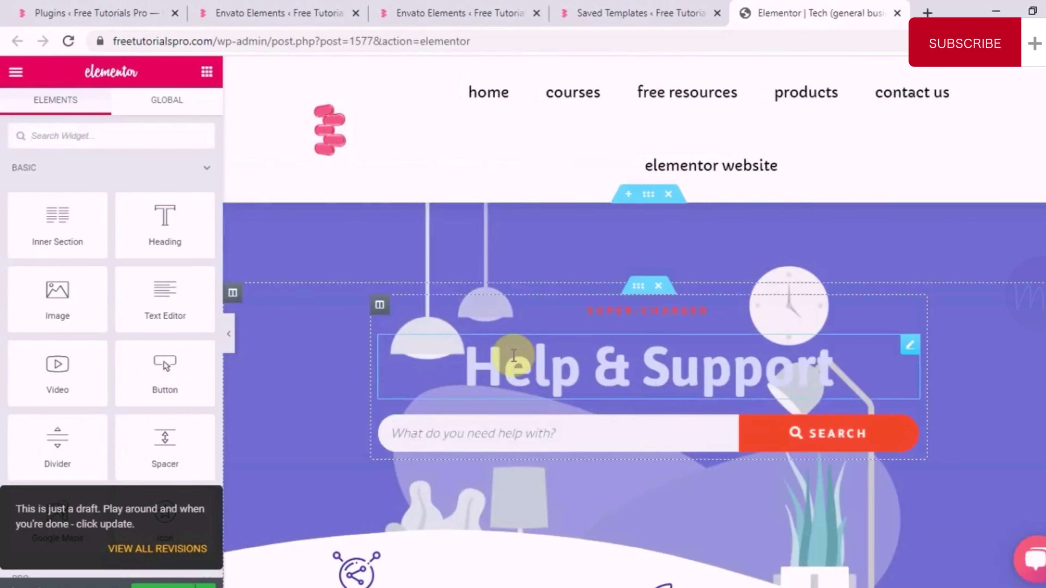
pyautogui.scroll(-5, 511, 357)
pyautogui.scroll(-10, 517, 361)
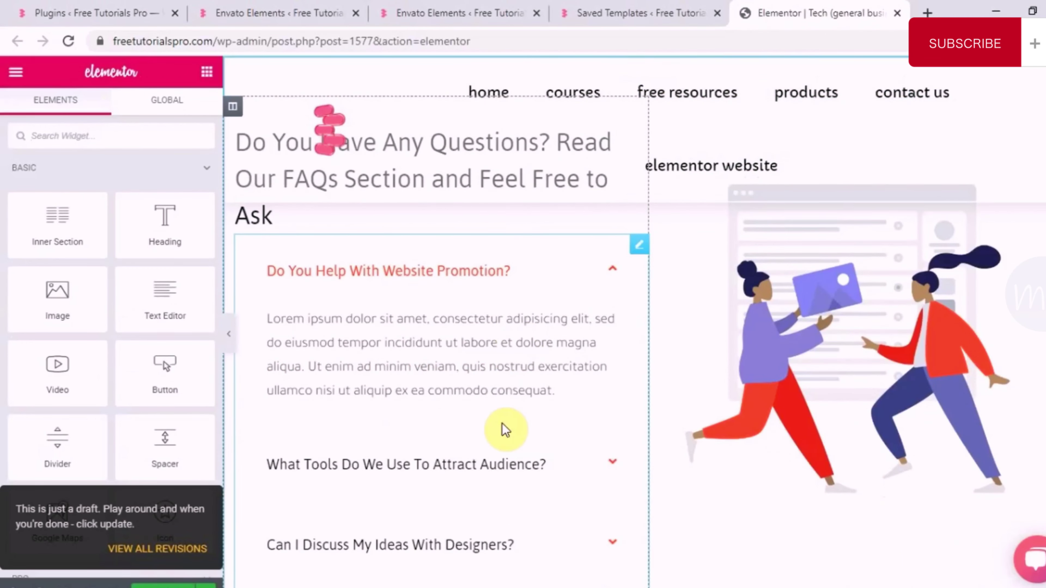
pyautogui.scroll(-8, 503, 427)
pyautogui.scroll(-8, 506, 428)
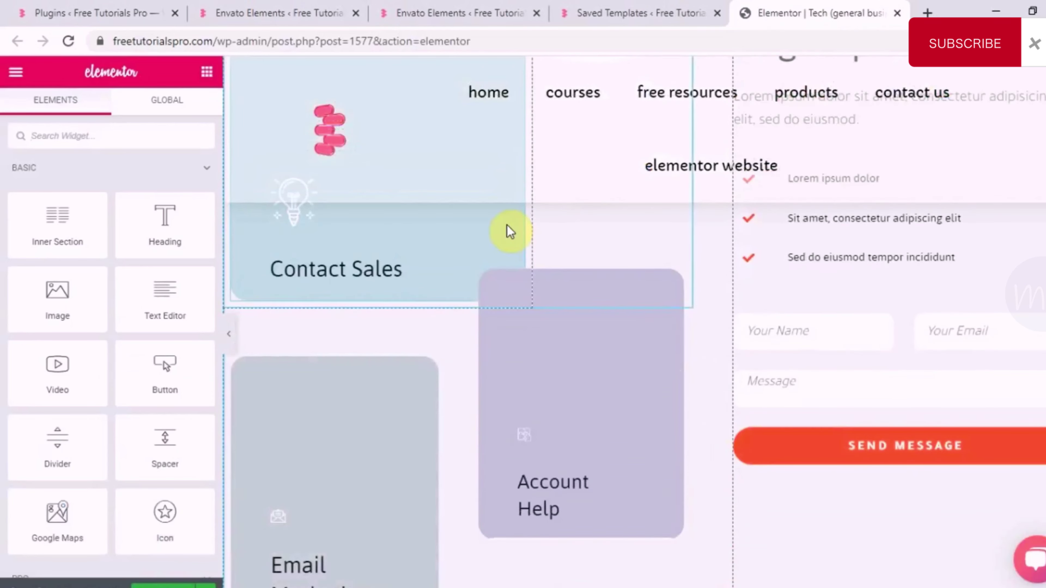
pyautogui.scroll(-5, 601, 384)
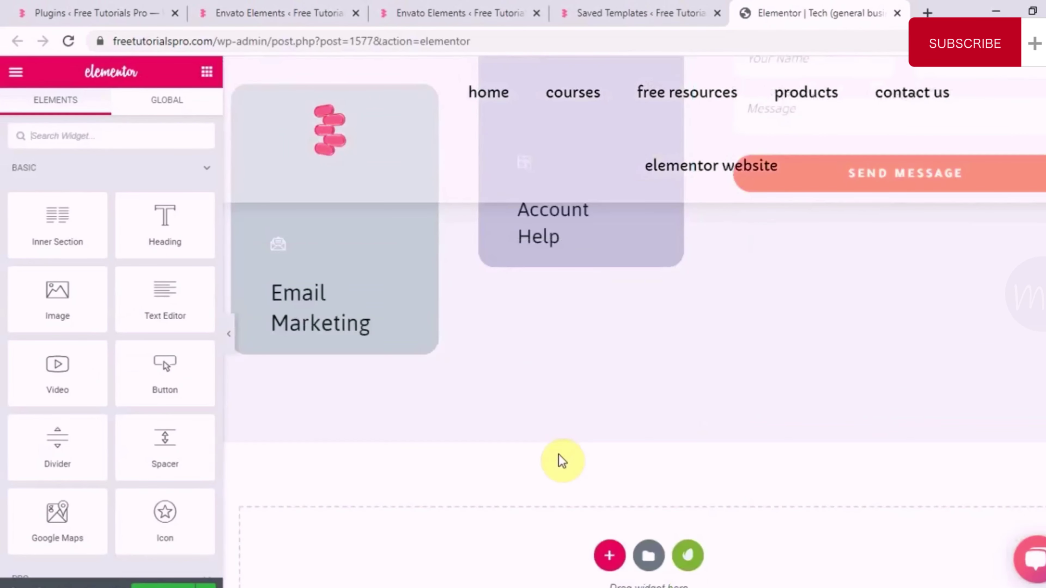
pyautogui.scroll(4, 560, 461)
pyautogui.scroll(-8, 757, 447)
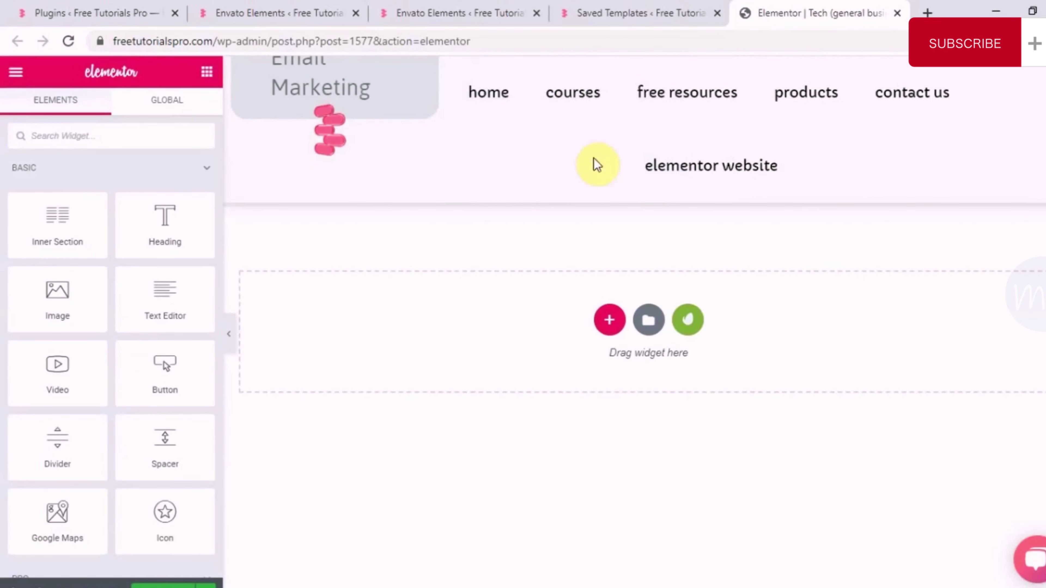
# - Open the Therapist Home 1 template in Elementor in a separate tab
pyautogui.click(670, 12)
pyautogui.rightClick(301, 328)
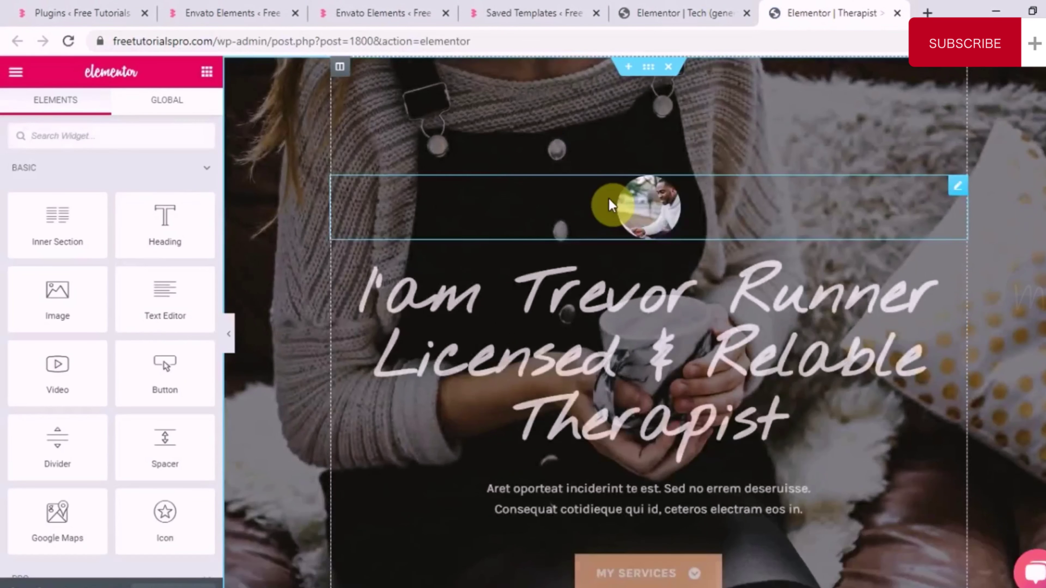
pyautogui.scroll(-15, 609, 199)
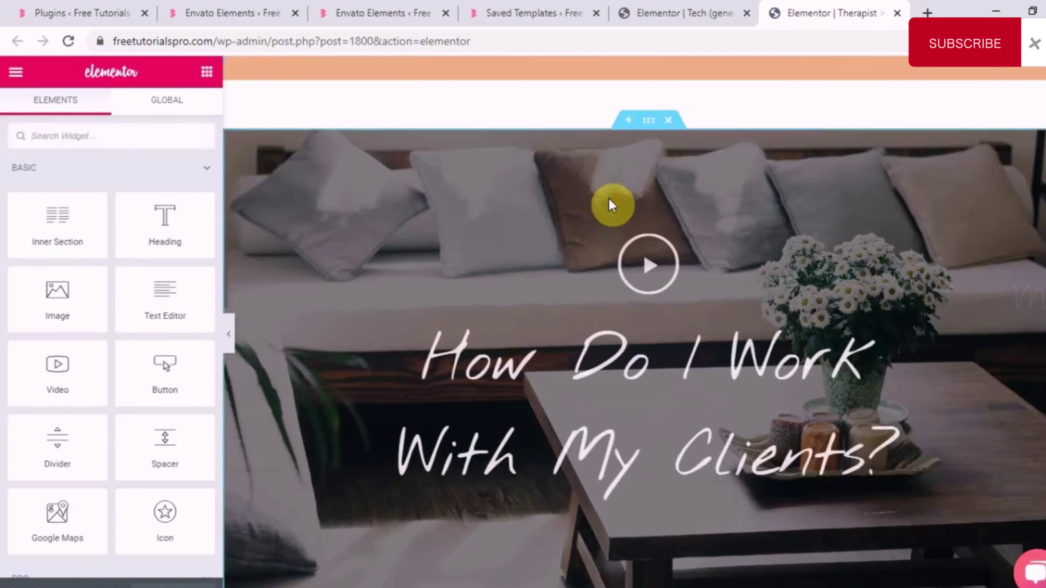
pyautogui.scroll(-15, 608, 198)
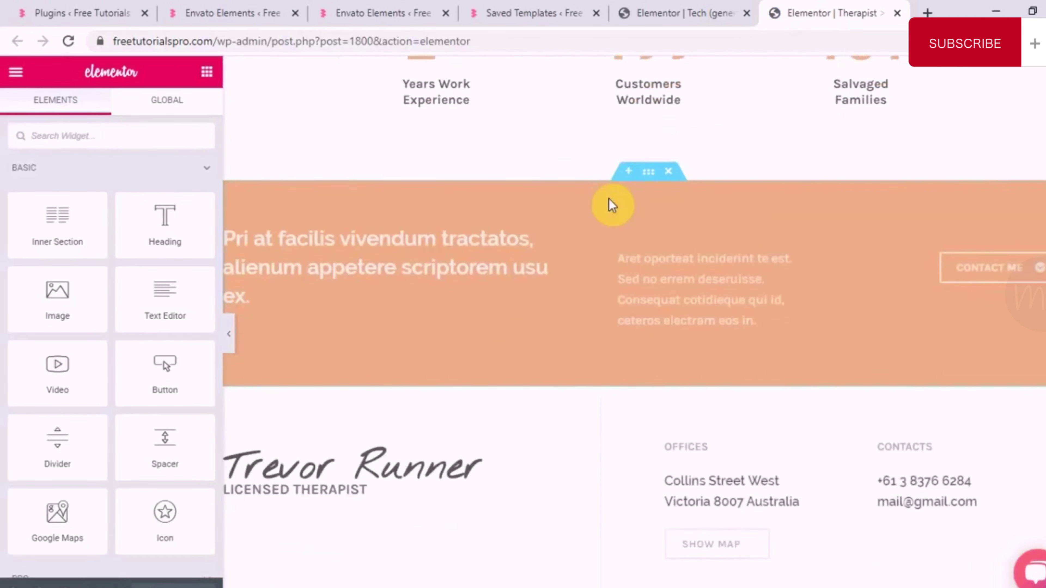
pyautogui.scroll(5, 608, 199)
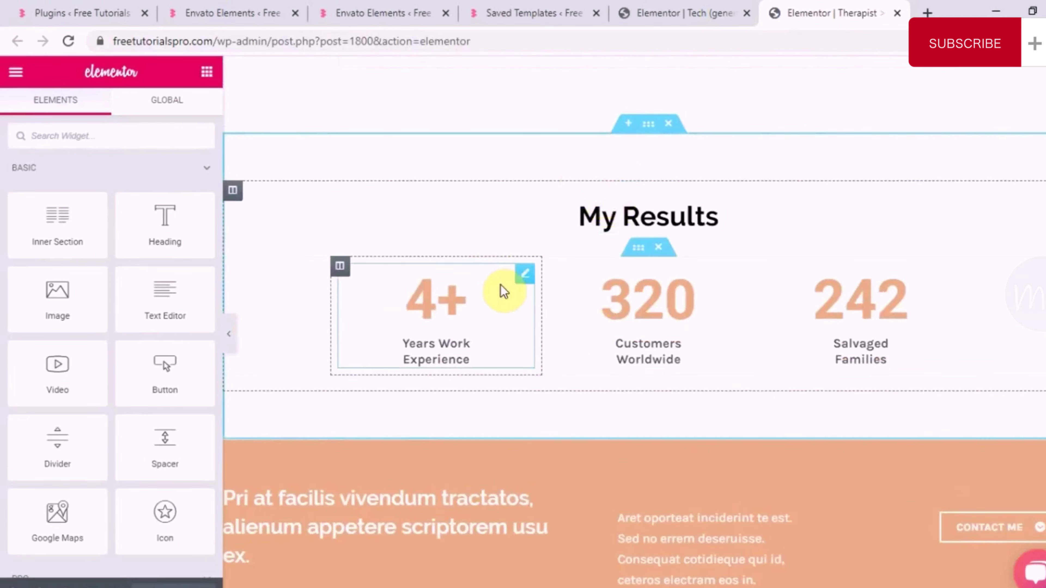
# - Copy the My Results counters section and paste it into the Tech page's empty section
pyautogui.rightClick(649, 132)
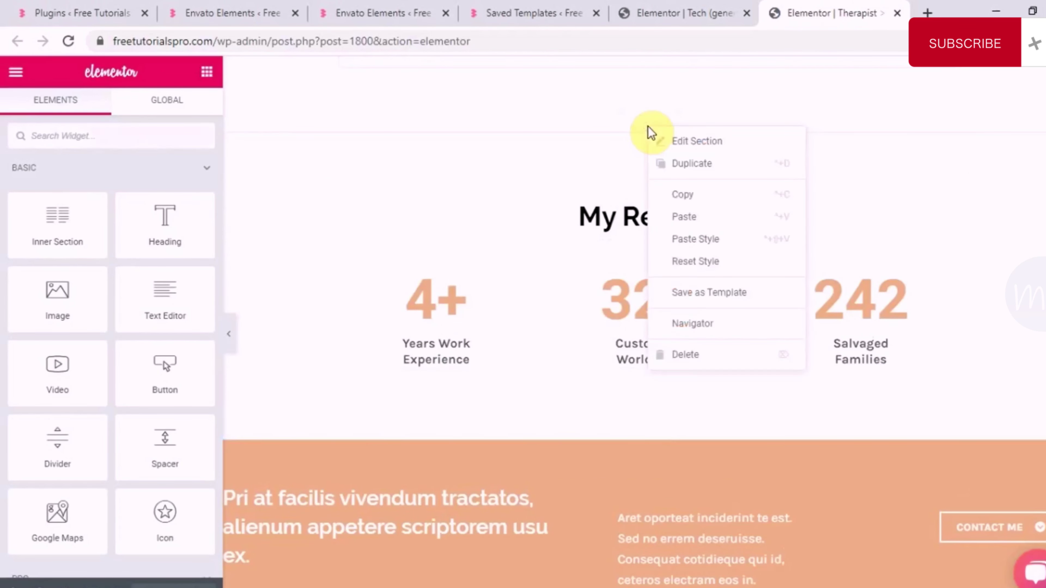
pyautogui.click(672, 197)
pyautogui.click(685, 13)
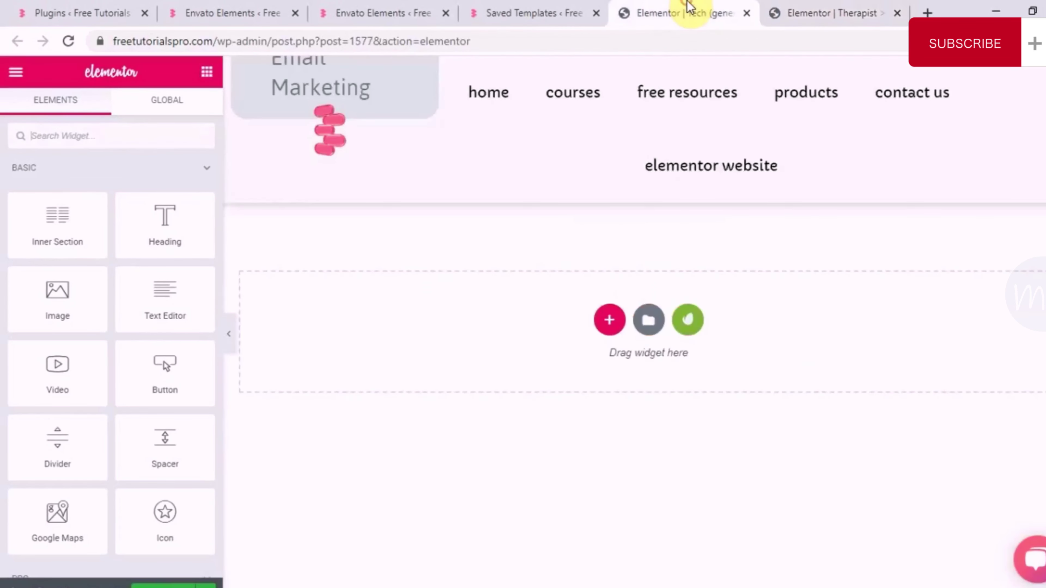
pyautogui.rightClick(498, 338)
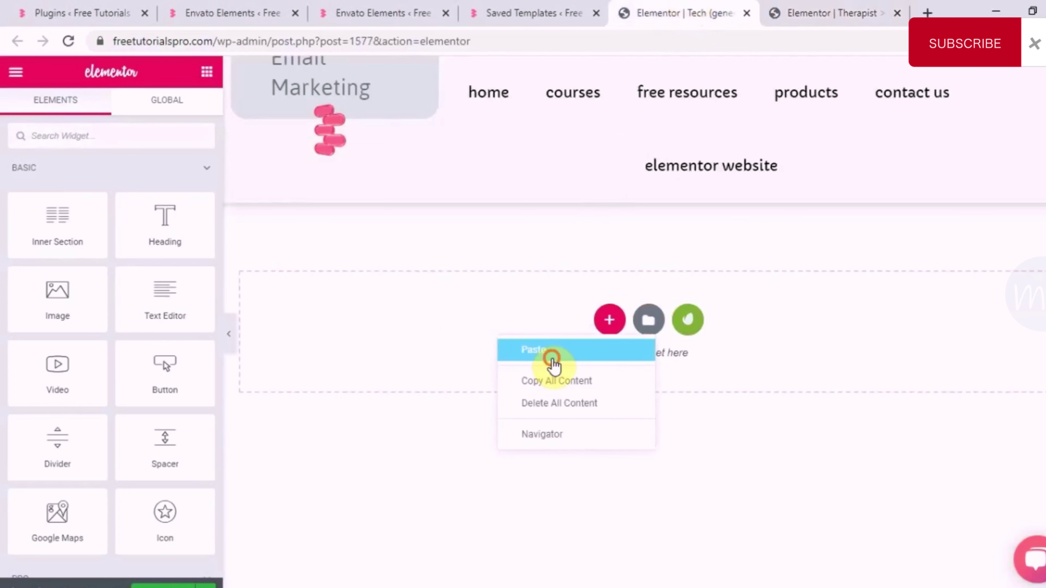
pyautogui.click(552, 360)
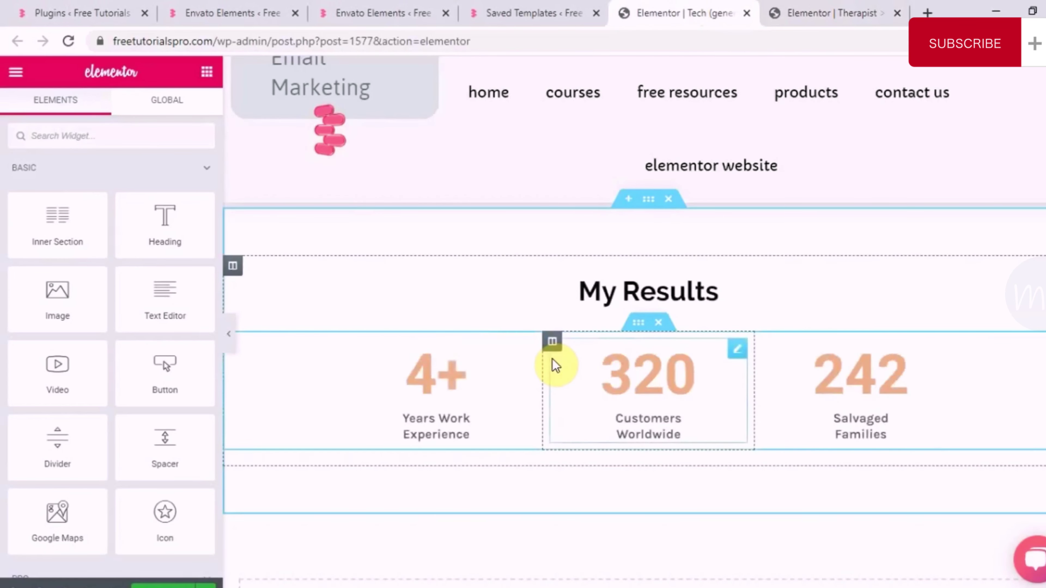
# - Drag the My Results counters section up between the SEO/Launch/Support row and the FAQ section
pyautogui.scroll(20, 556, 365)
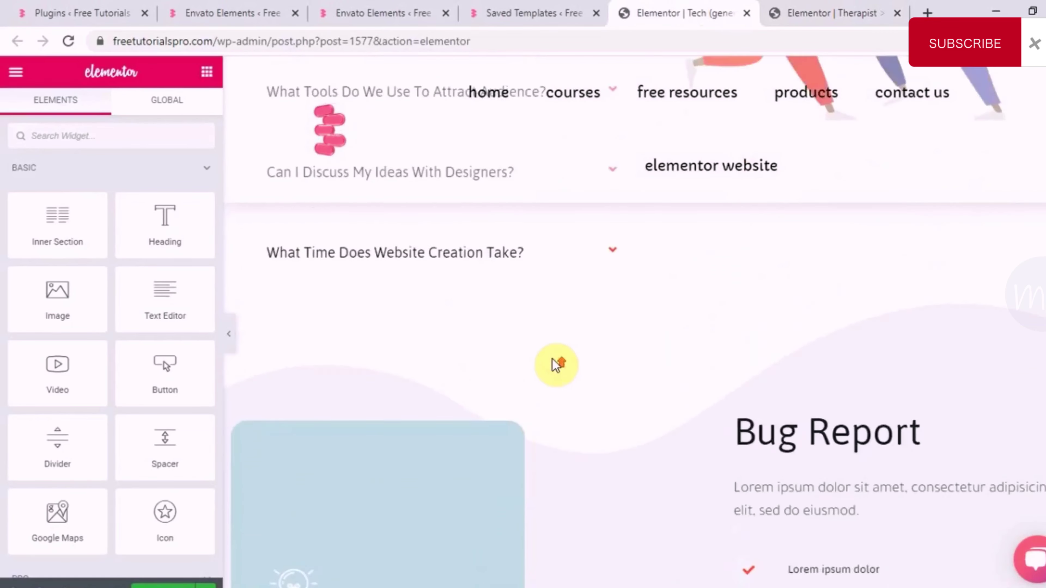
pyautogui.scroll(15, 556, 365)
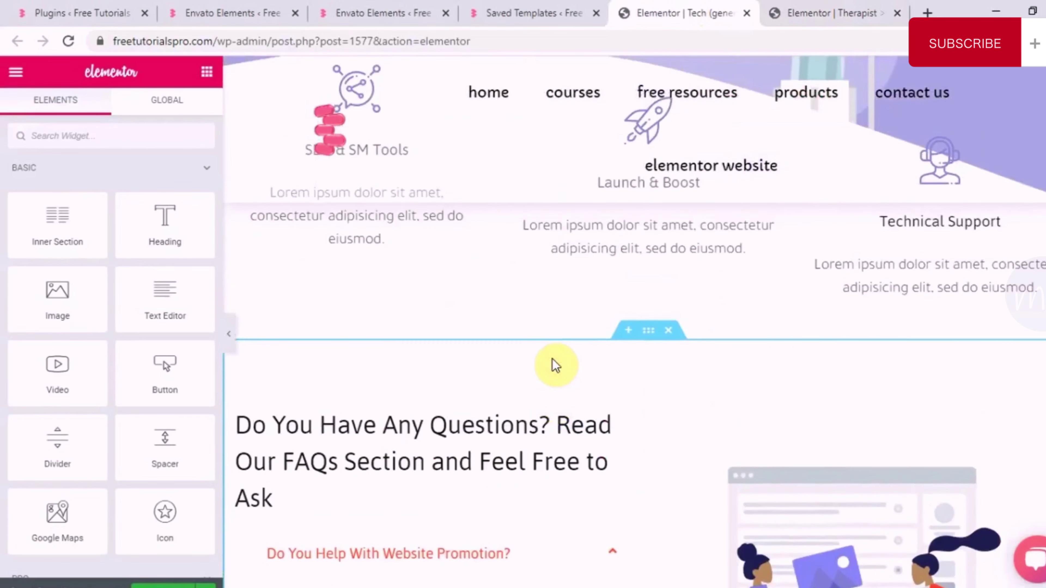
pyautogui.scroll(-20, 556, 365)
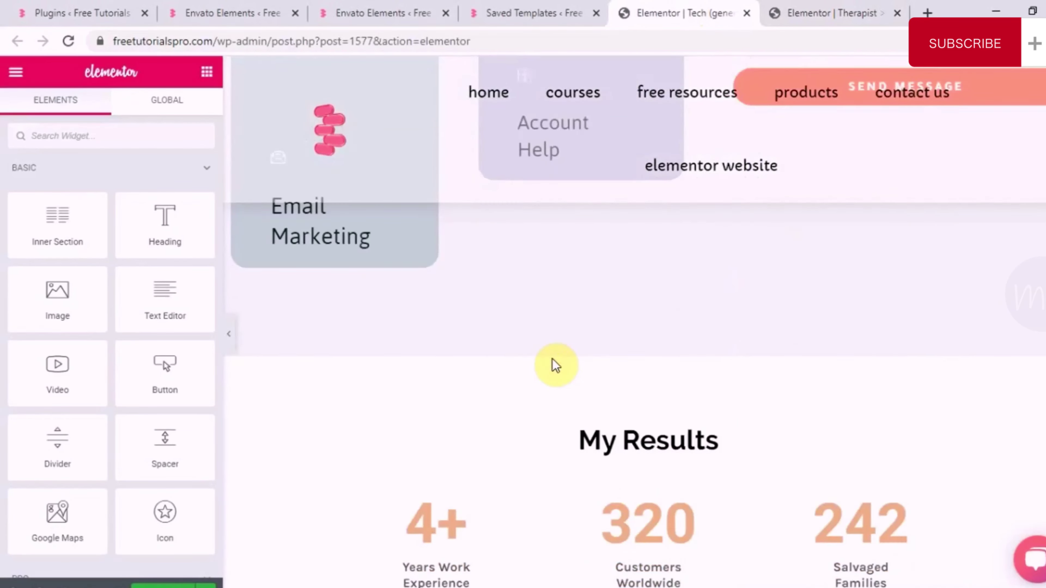
pyautogui.moveTo(663, 323); pyautogui.dragTo(626, 391)
pyautogui.scroll(15, 670, 304)
pyautogui.scroll(10, 670, 304)
pyautogui.scroll(5, 673, 307)
pyautogui.scroll(4, 661, 310)
pyautogui.scroll(-3, 659, 307)
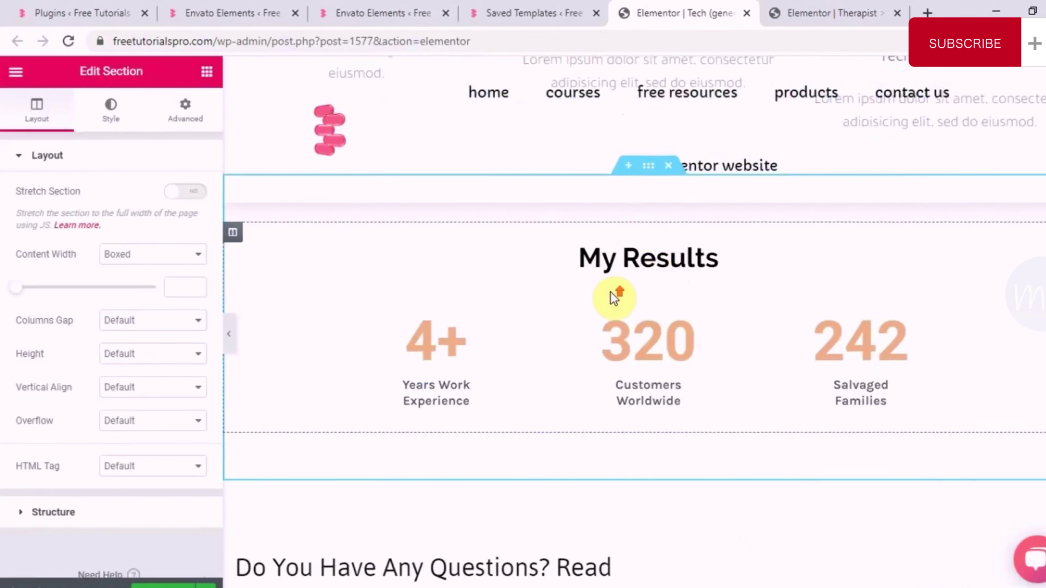
# - Set the first counter's ending number to 10, and the customers counter to 1,000 with a + suffix
pyautogui.click(451, 463)
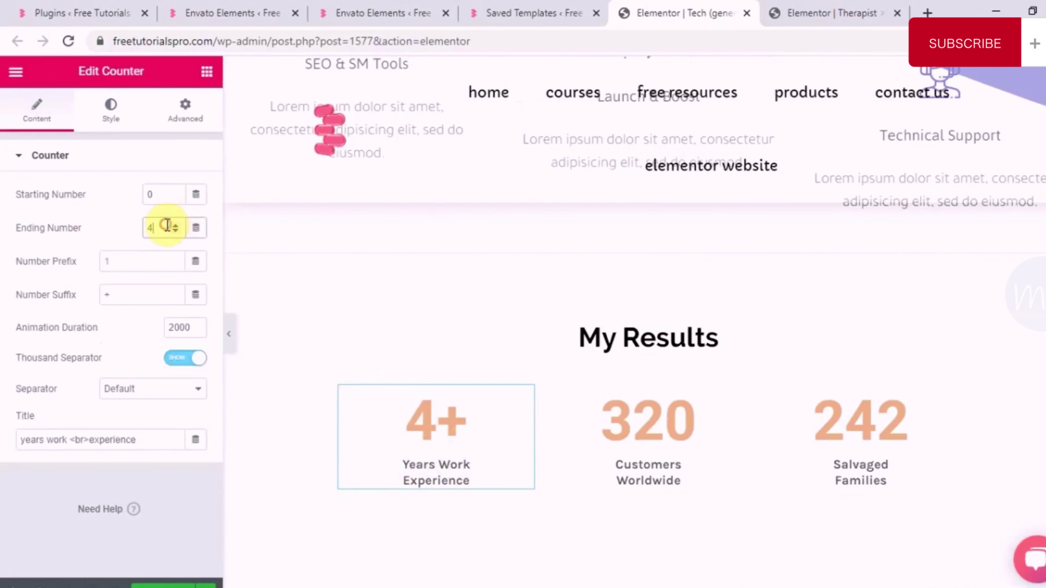
pyautogui.press('BackSpace')
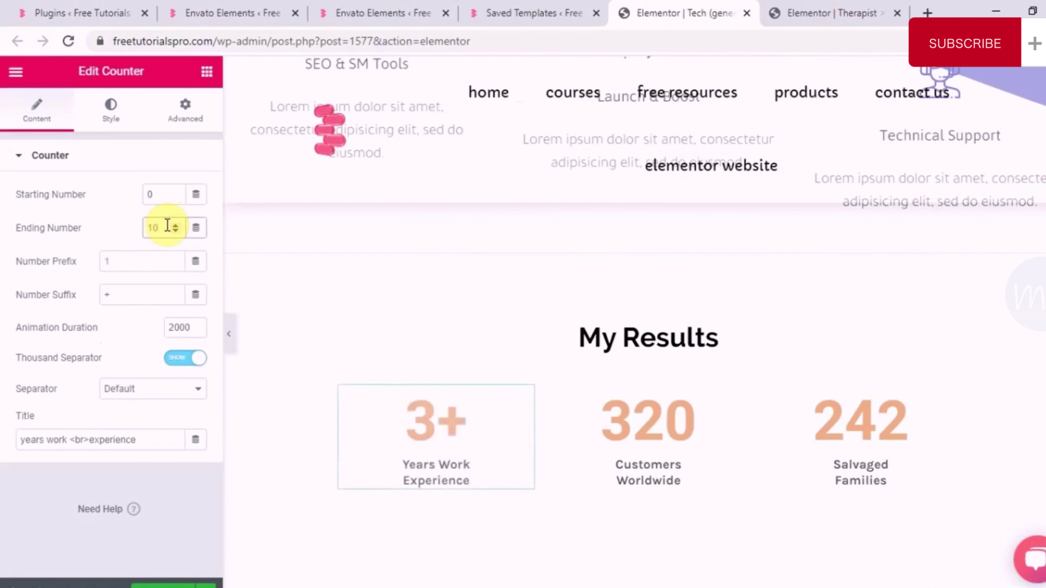
pyautogui.click(649, 421)
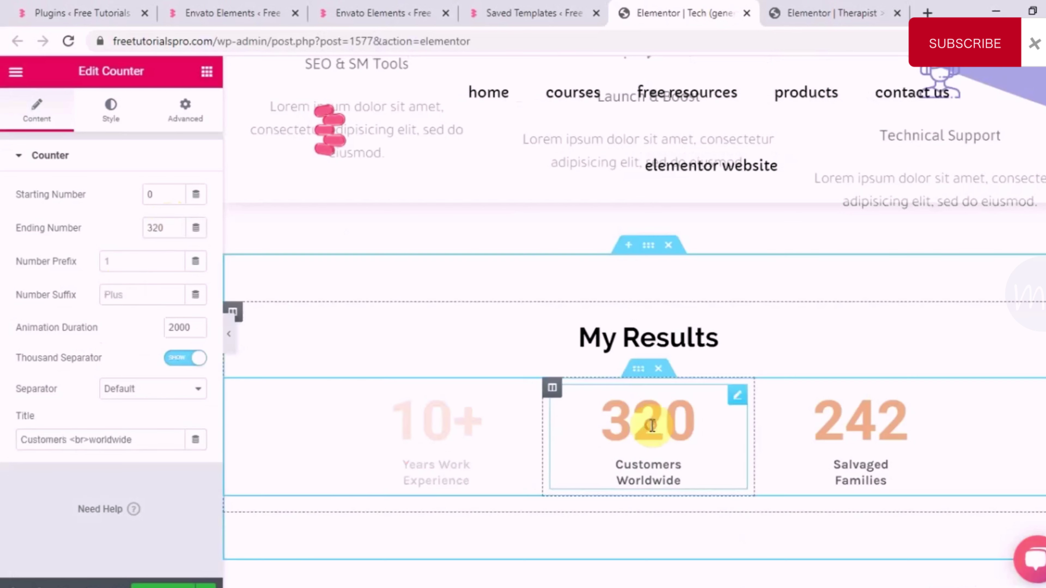
pyautogui.click(175, 231)
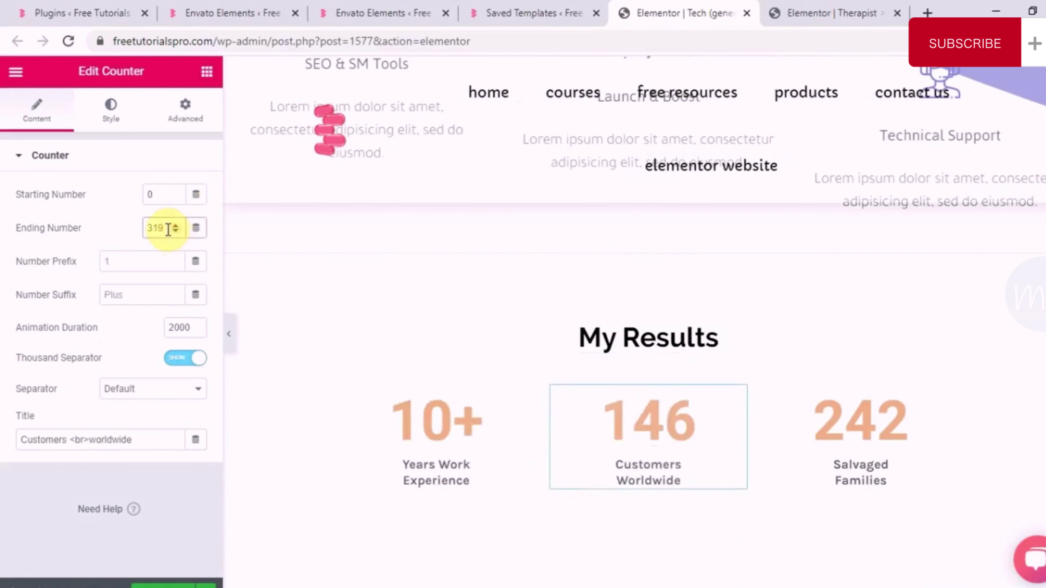
pyautogui.write('1000')
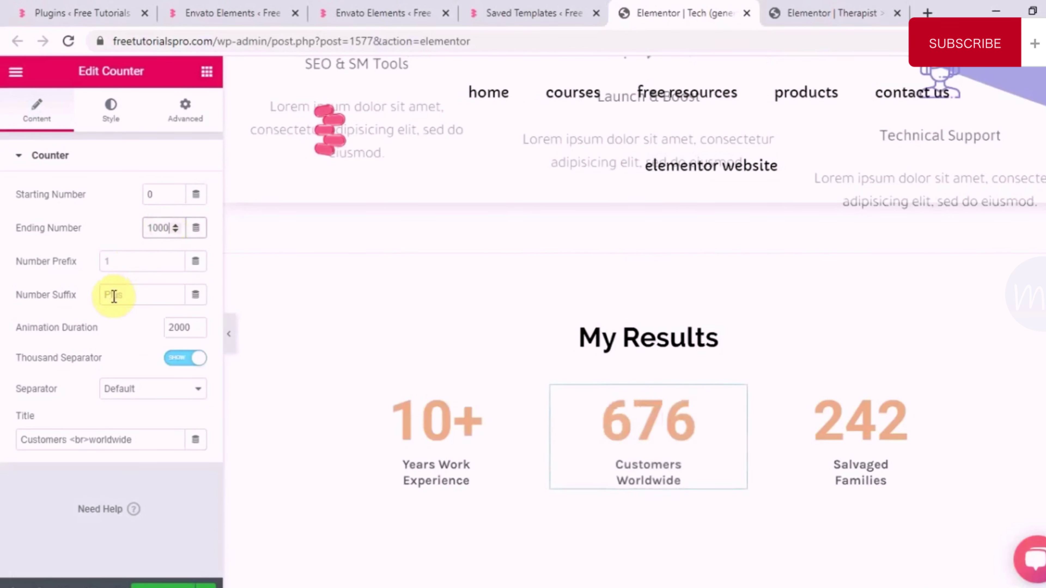
pyautogui.click(113, 295)
pyautogui.write('+')
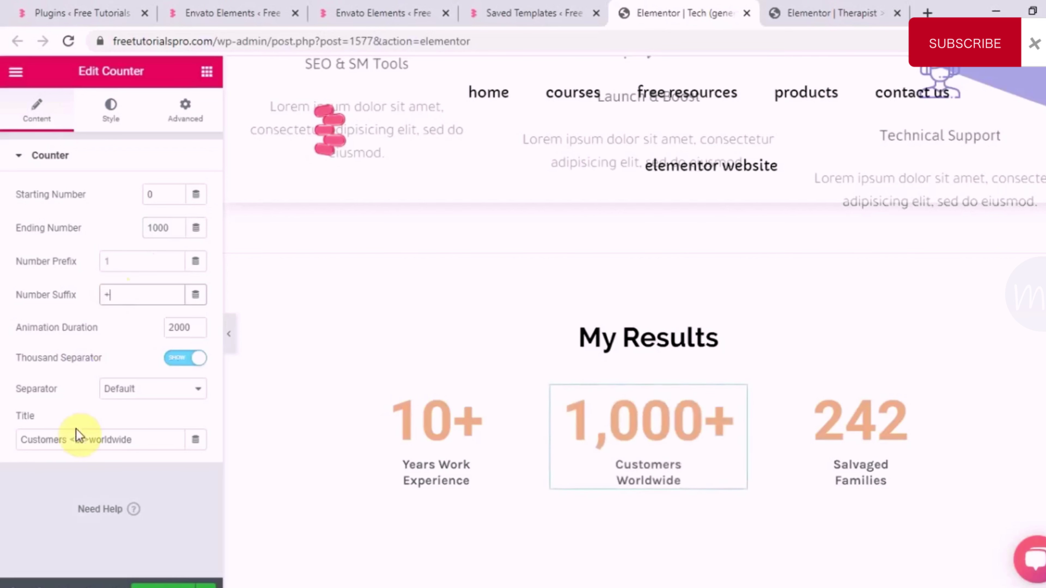
# - Change the Salvaged Families counter's ending number to 1000 and add a + suffix
pyautogui.click(887, 446)
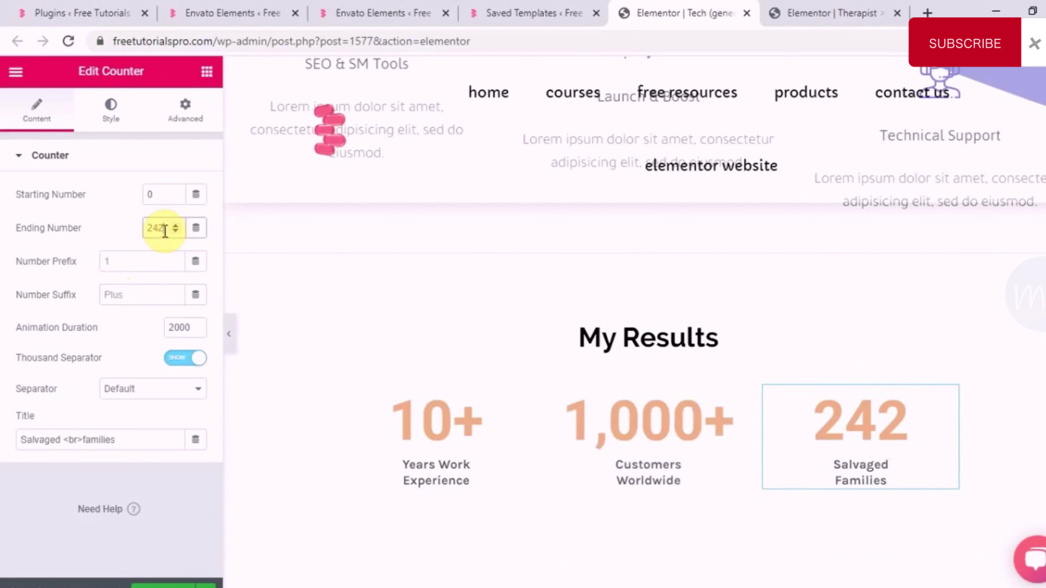
pyautogui.doubleClick(156, 227)
pyautogui.write('100')
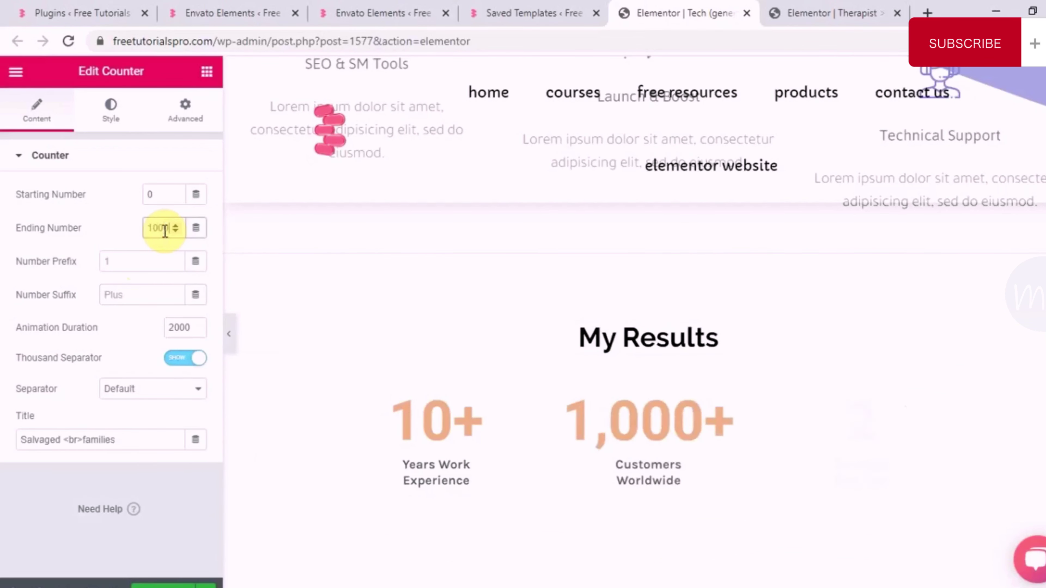
pyautogui.write('0')
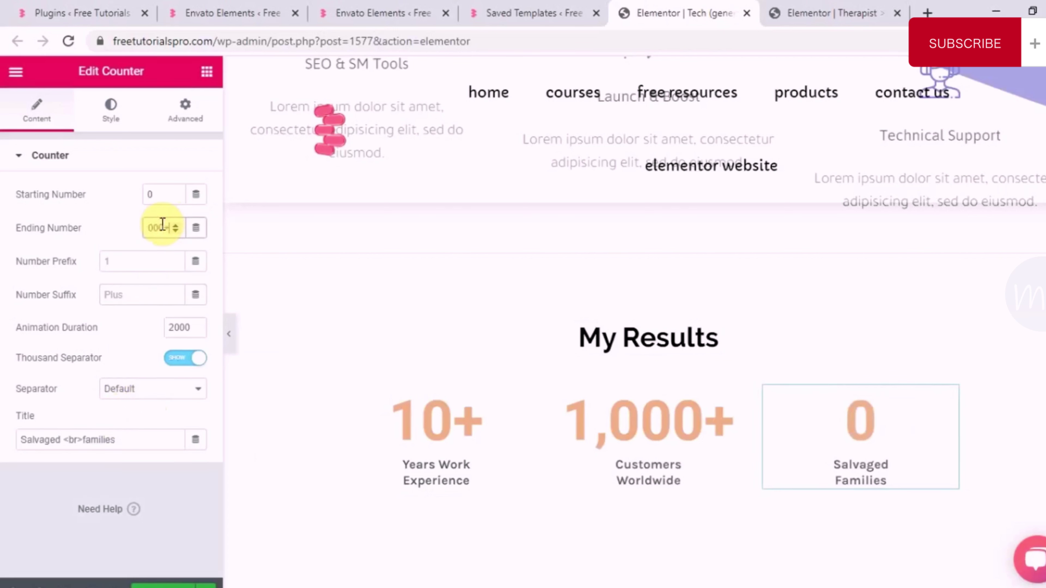
pyautogui.click(130, 292)
pyautogui.write('+')
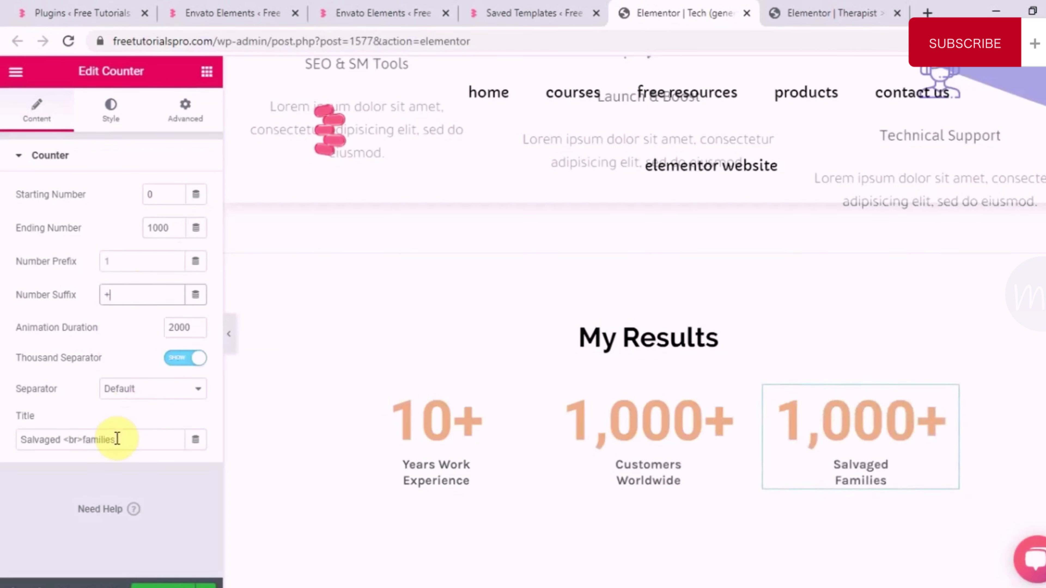
pyautogui.write('Happy Customers')
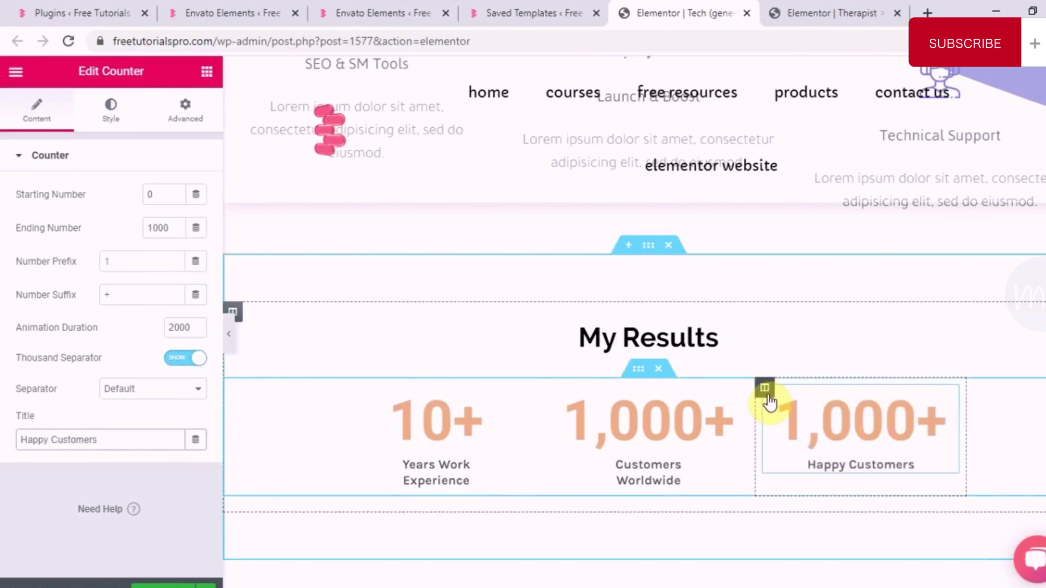
# - Add an empty fourth column to the counter row and widen the row to about 1000
pyautogui.rightClick(769, 397)
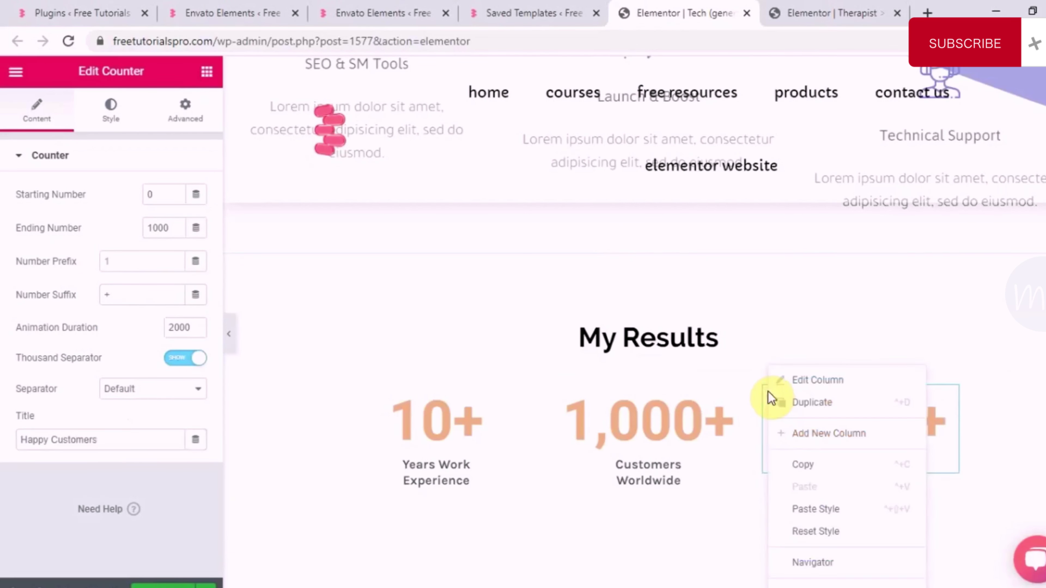
pyautogui.click(857, 435)
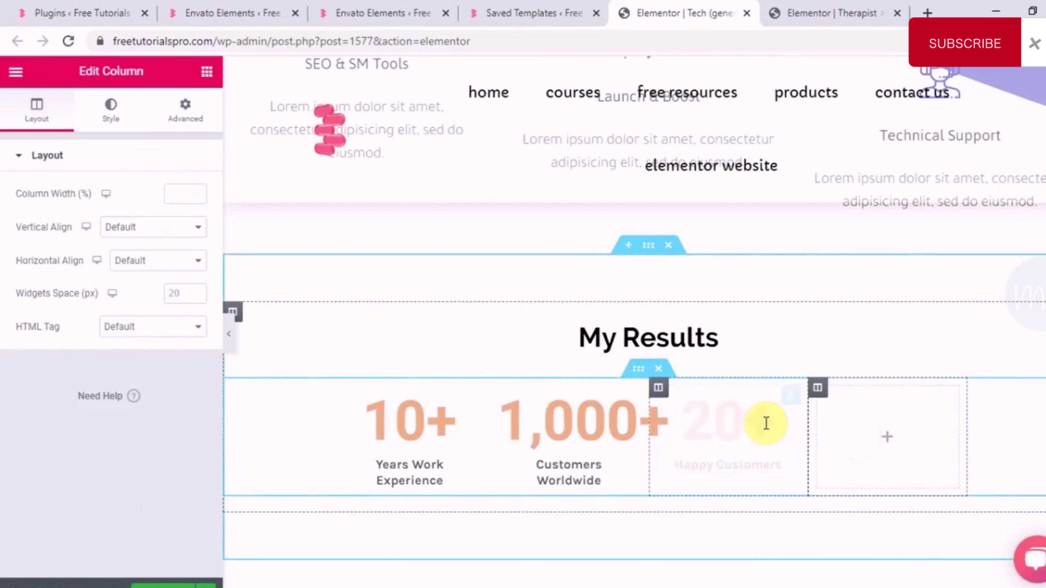
pyautogui.click(711, 431)
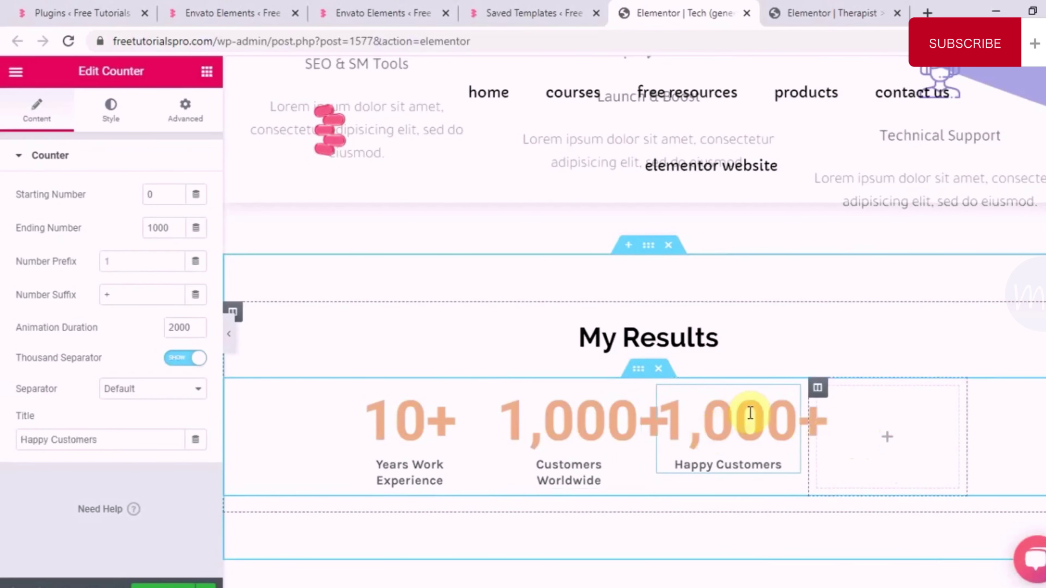
pyautogui.click(636, 373)
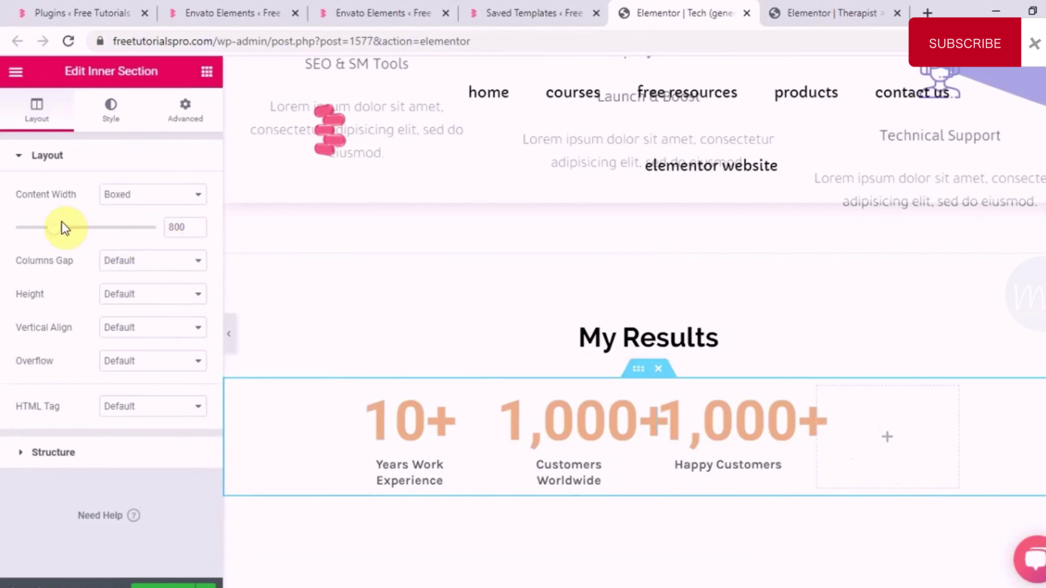
pyautogui.moveTo(56, 228); pyautogui.dragTo(83, 232)
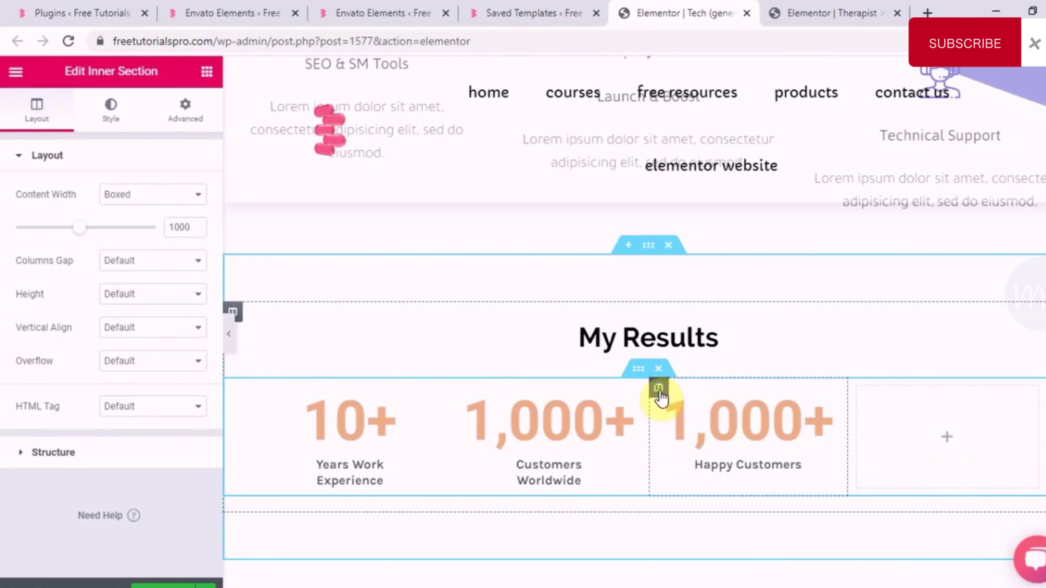
# - Copy the Happy Customers counter and paste it into the new fourth column
pyautogui.rightClick(659, 389)
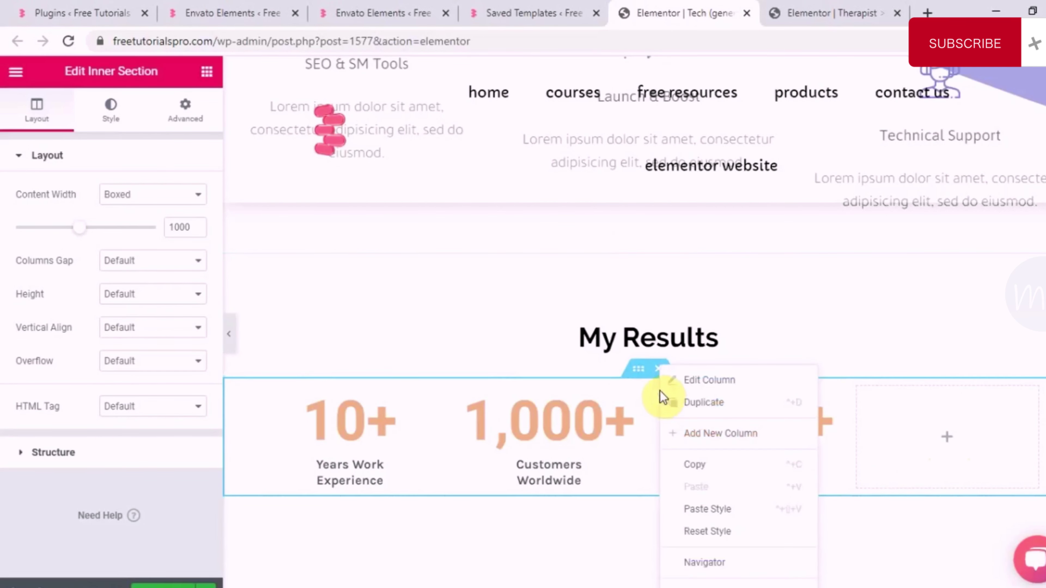
pyautogui.click(607, 422)
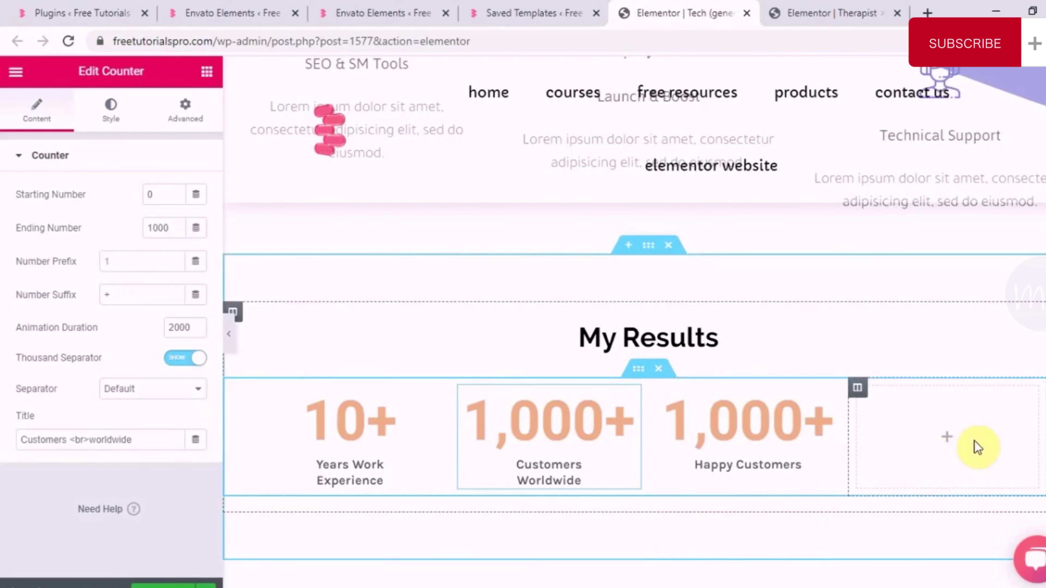
pyautogui.rightClick(743, 430)
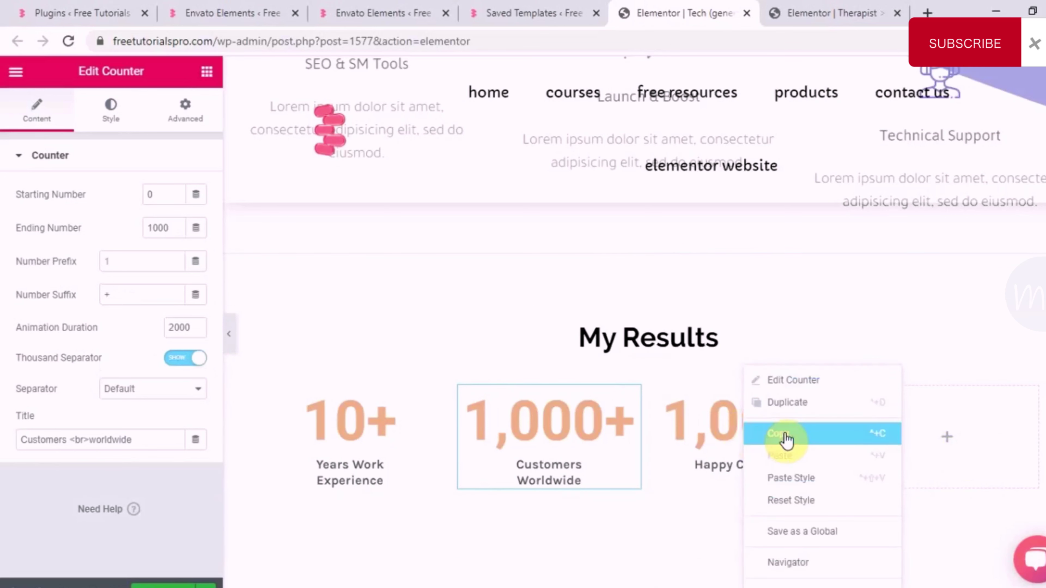
pyautogui.click(784, 438)
pyautogui.rightClick(945, 424)
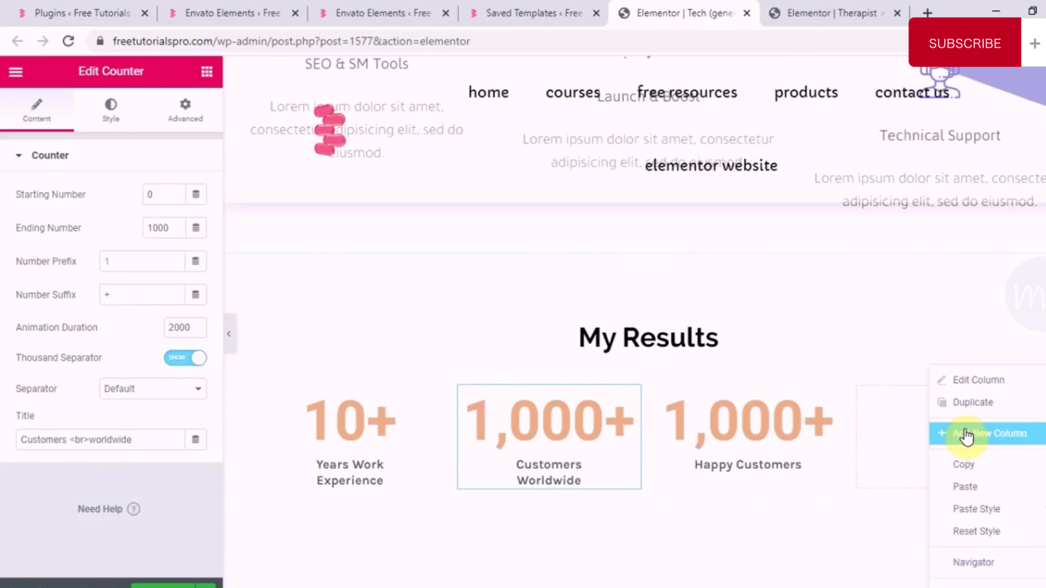
pyautogui.click(963, 488)
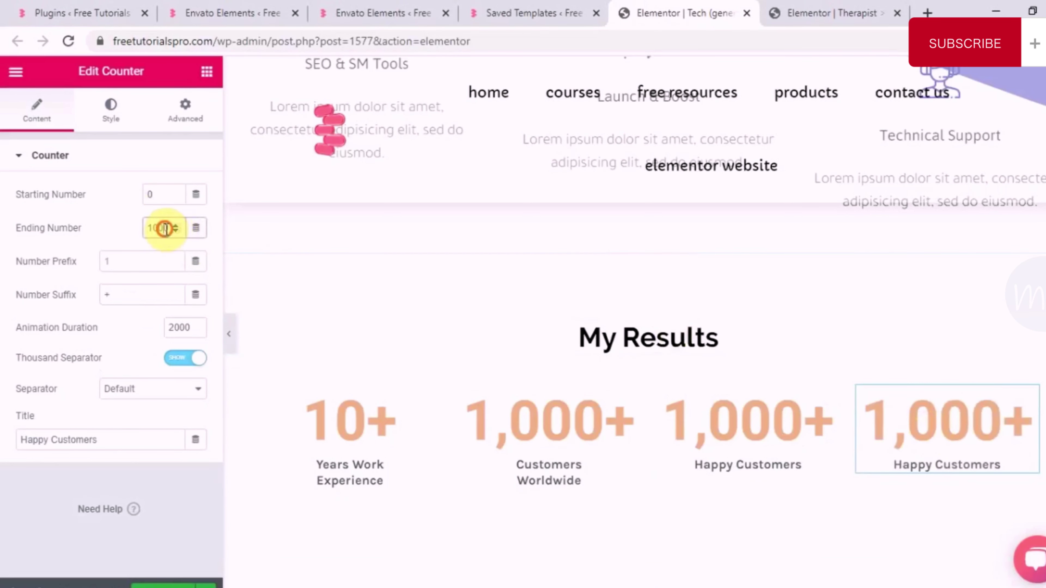
# - Set the new counter's ending number to 100, remove its suffix, and title it 'Team Strength'
pyautogui.press('BackSpace')
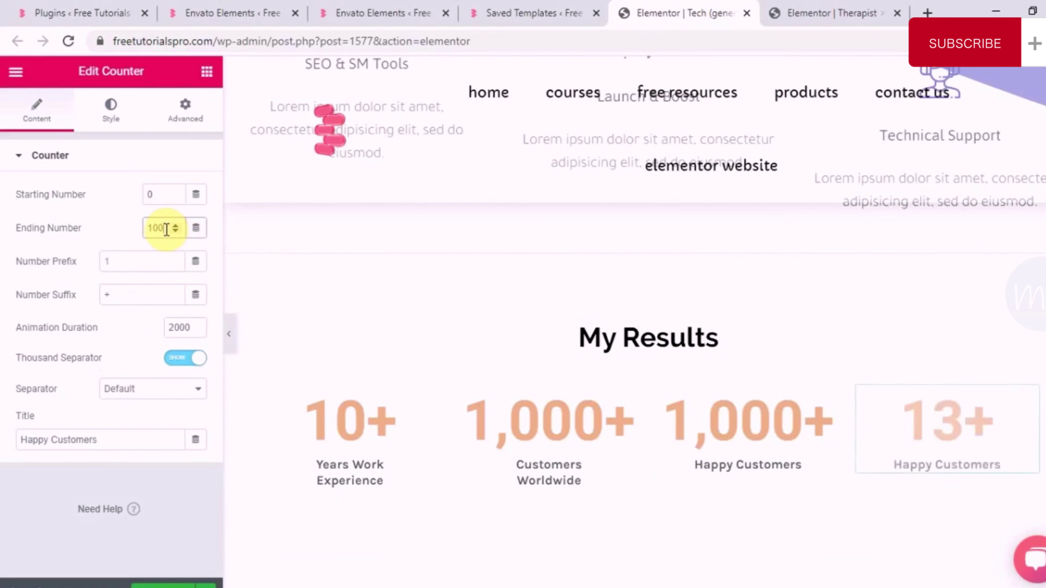
pyautogui.click(133, 292)
pyautogui.press('BackSpace')
pyautogui.tripleClick(97, 439)
pyautogui.write('Team Stren')
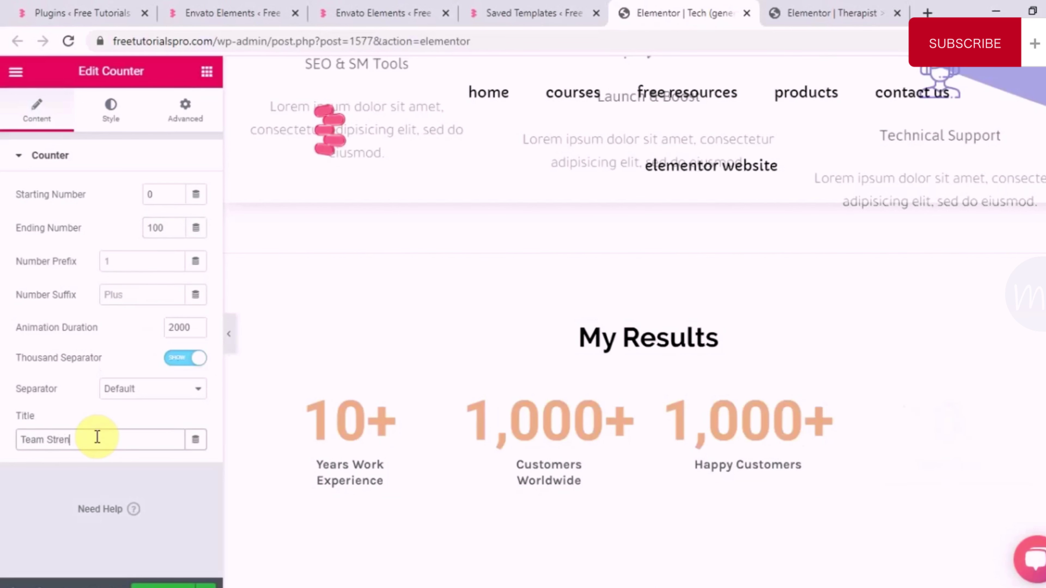
pyautogui.write('gth')
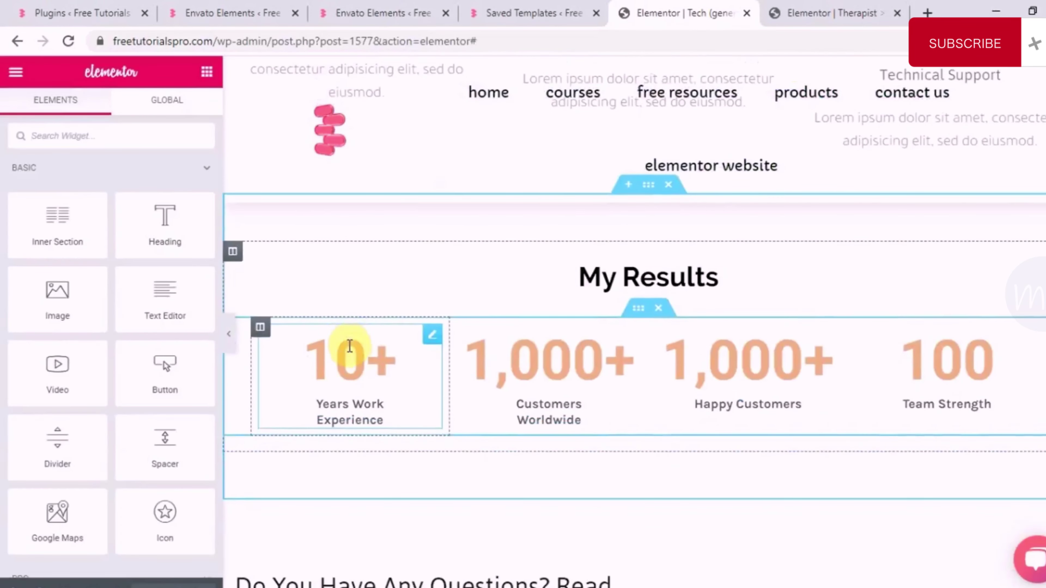
# - Show the Style settings of the 10+ Years Work Experience counter, then scroll to the page top
pyautogui.scroll(5, 350, 346)
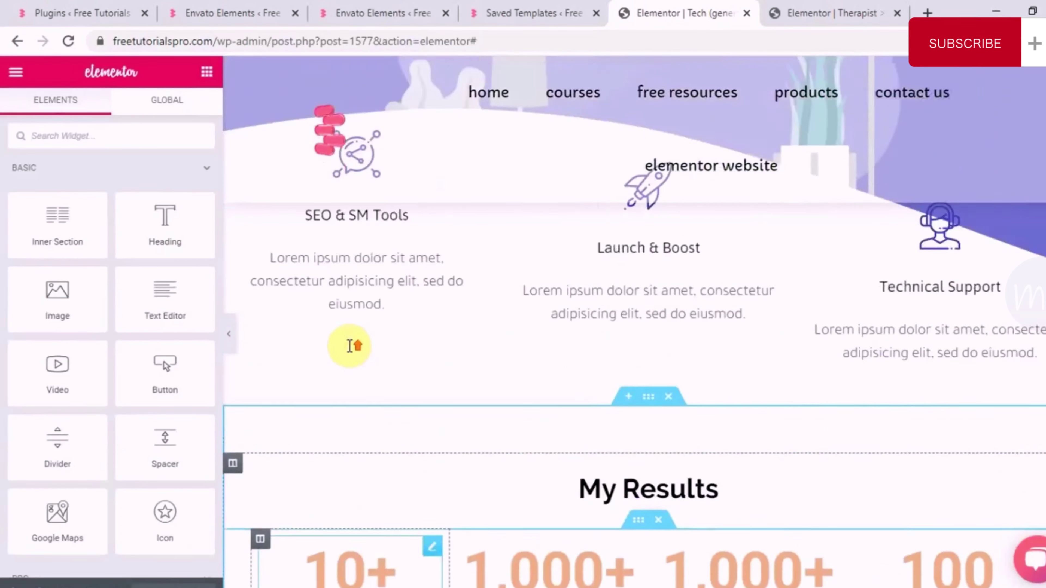
pyautogui.scroll(5, 348, 287)
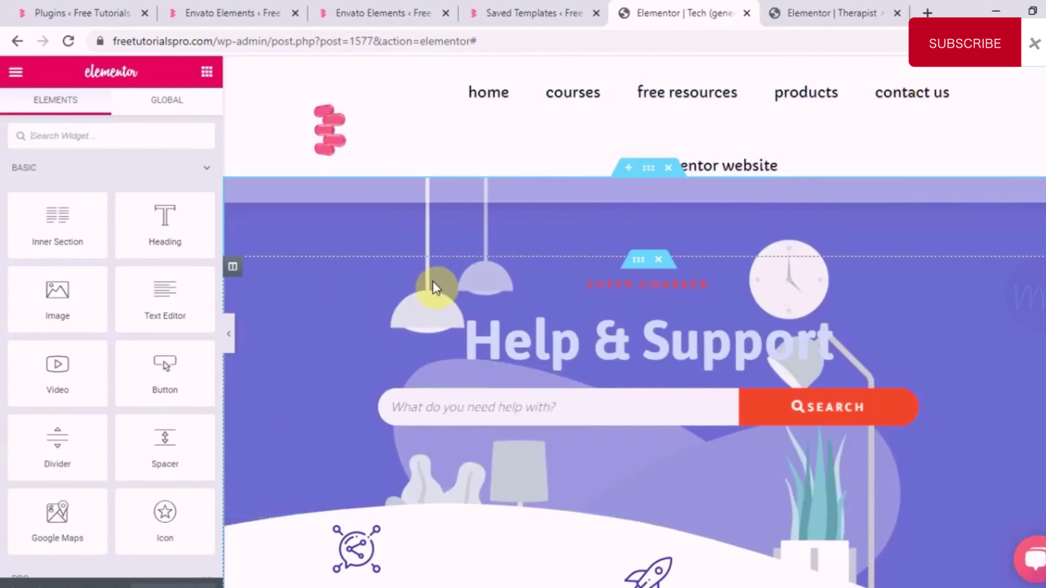
pyautogui.scroll(-5, 561, 399)
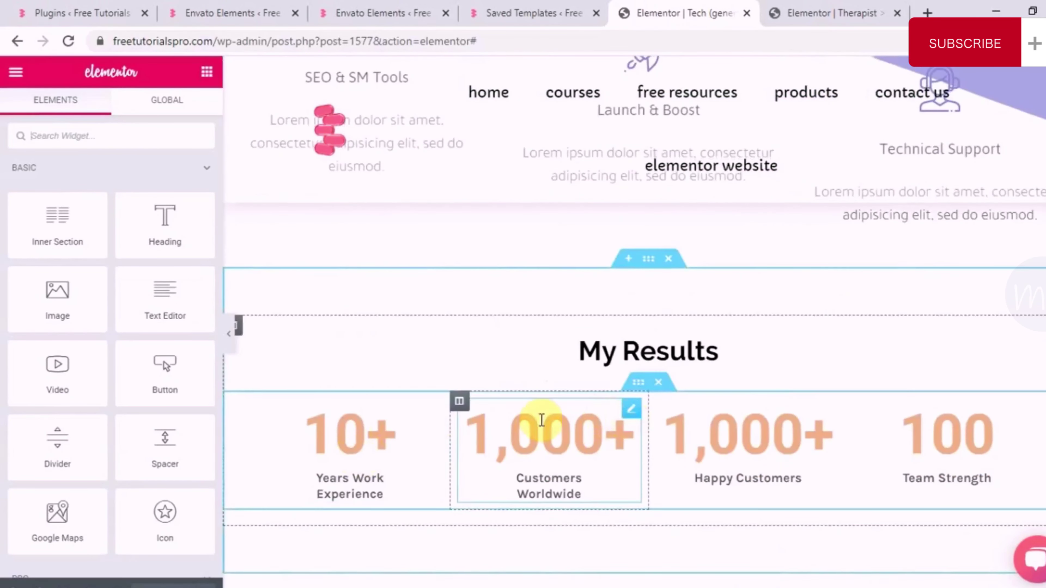
pyautogui.click(391, 433)
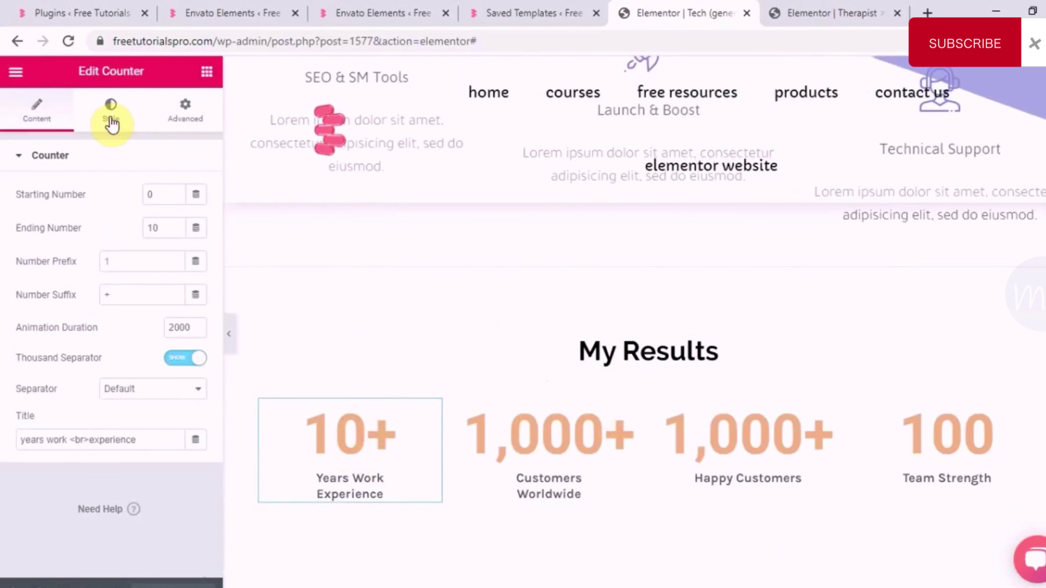
pyautogui.click(111, 117)
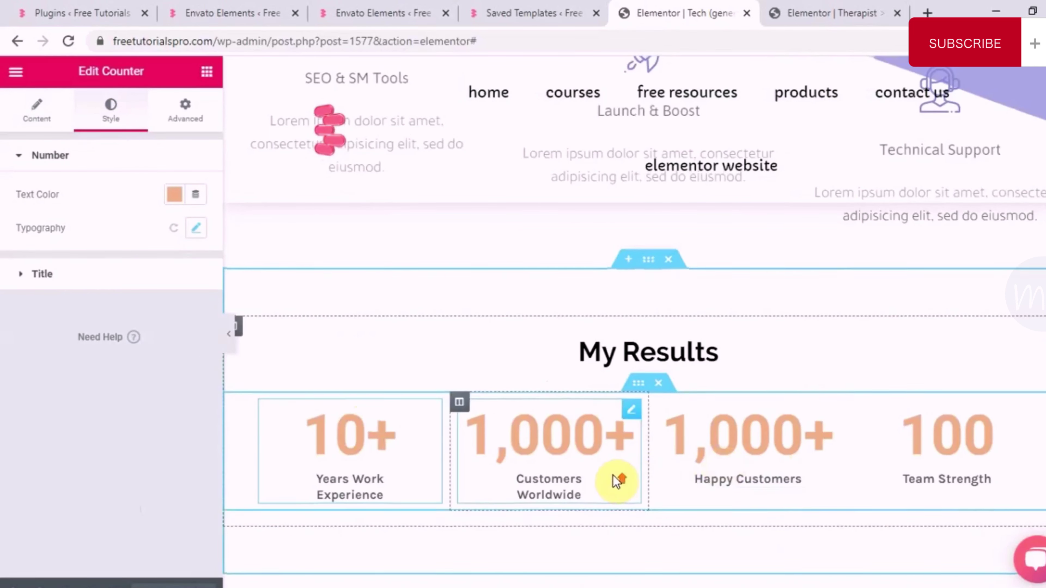
pyautogui.scroll(10, 615, 479)
pyautogui.scroll(4, 617, 481)
pyautogui.scroll(-3, 617, 482)
pyautogui.scroll(3, 616, 481)
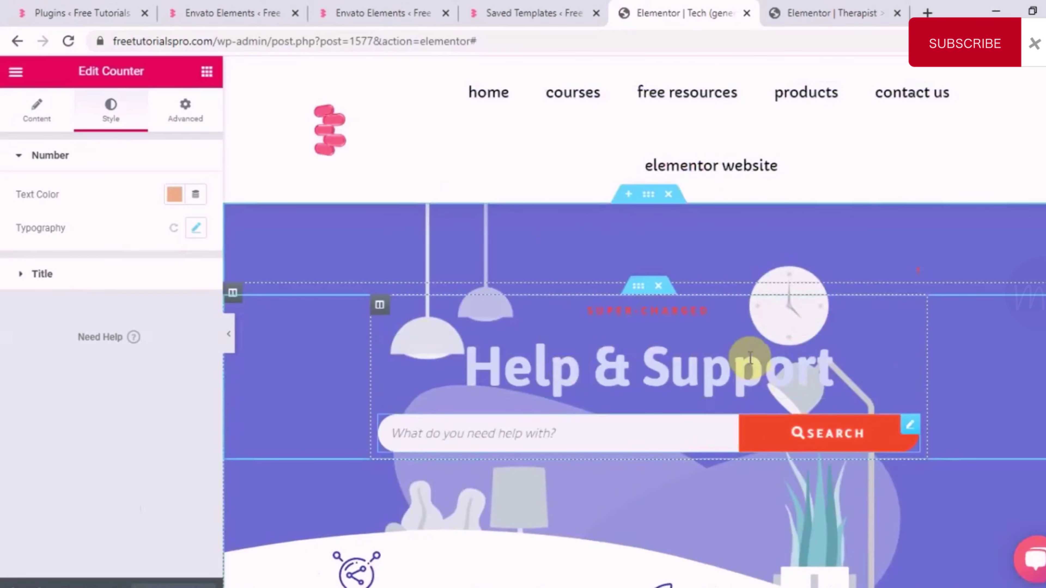
pyautogui.scroll(-7, 676, 388)
pyautogui.scroll(1, 681, 391)
pyautogui.scroll(6, 678, 391)
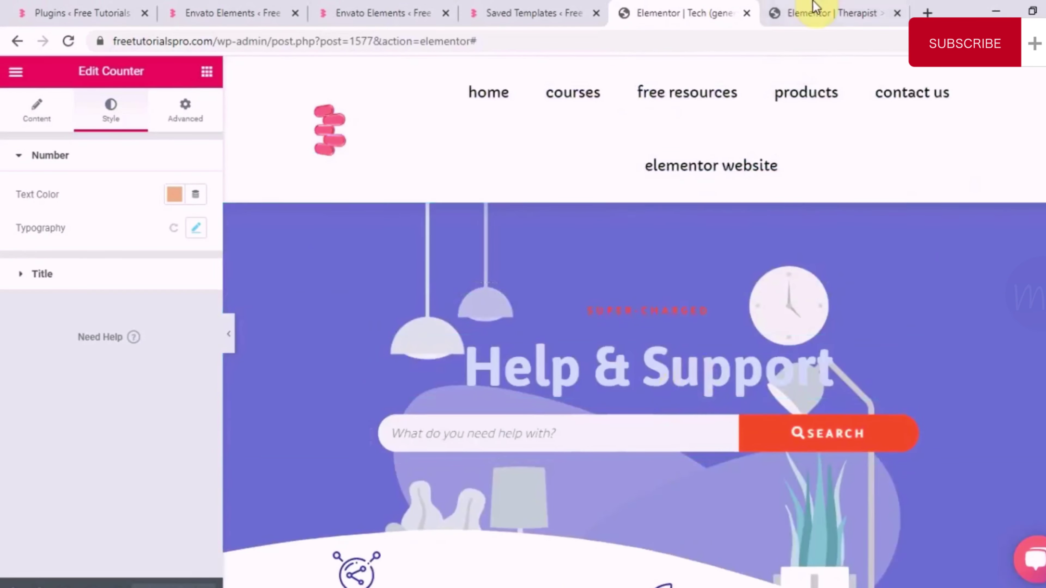
# - Copy the Therapist page's hero section and paste it at the top of the Tech page
pyautogui.click(813, 9)
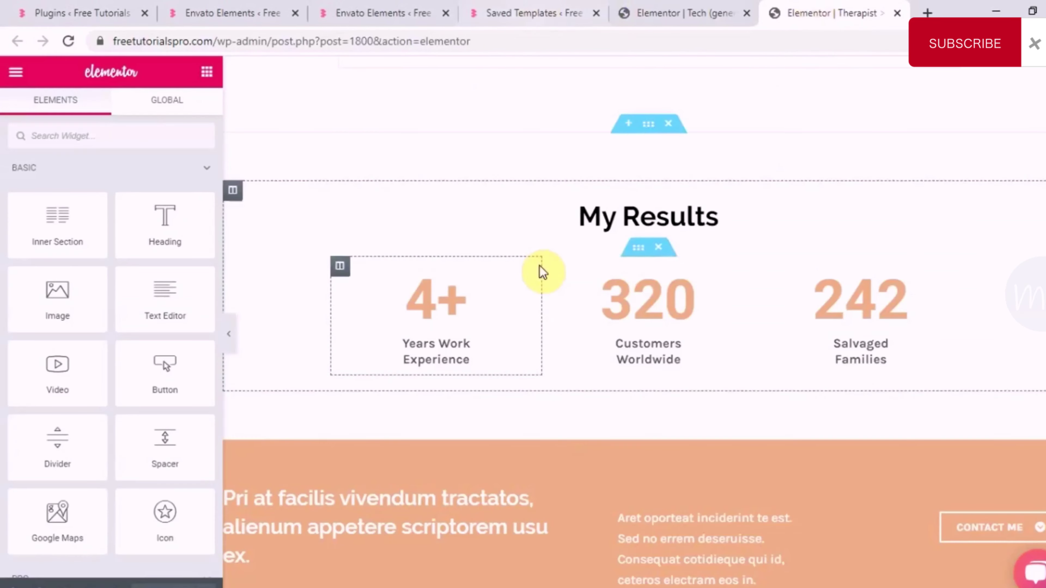
pyautogui.scroll(15, 565, 136)
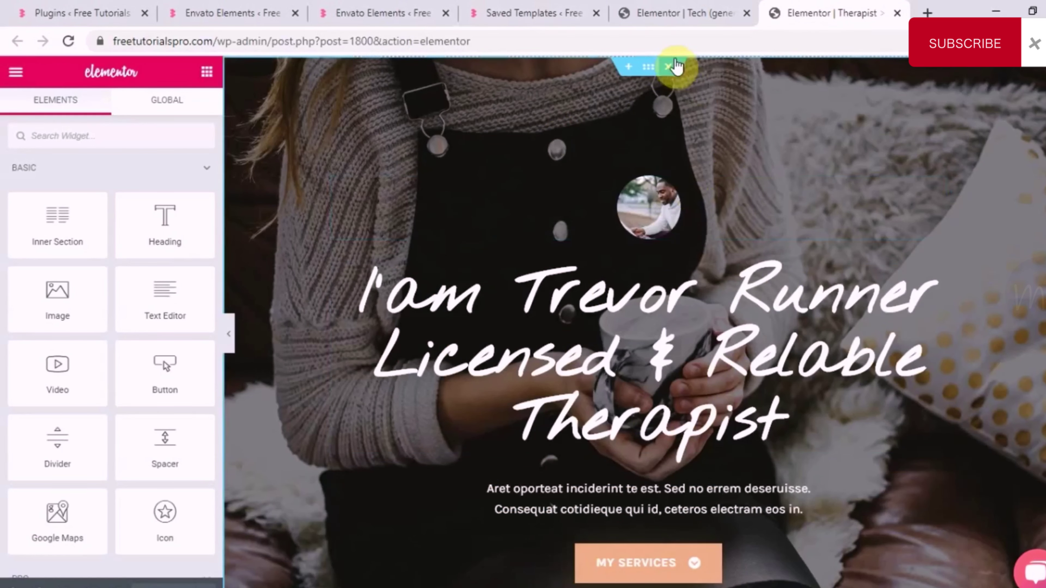
pyautogui.rightClick(648, 69)
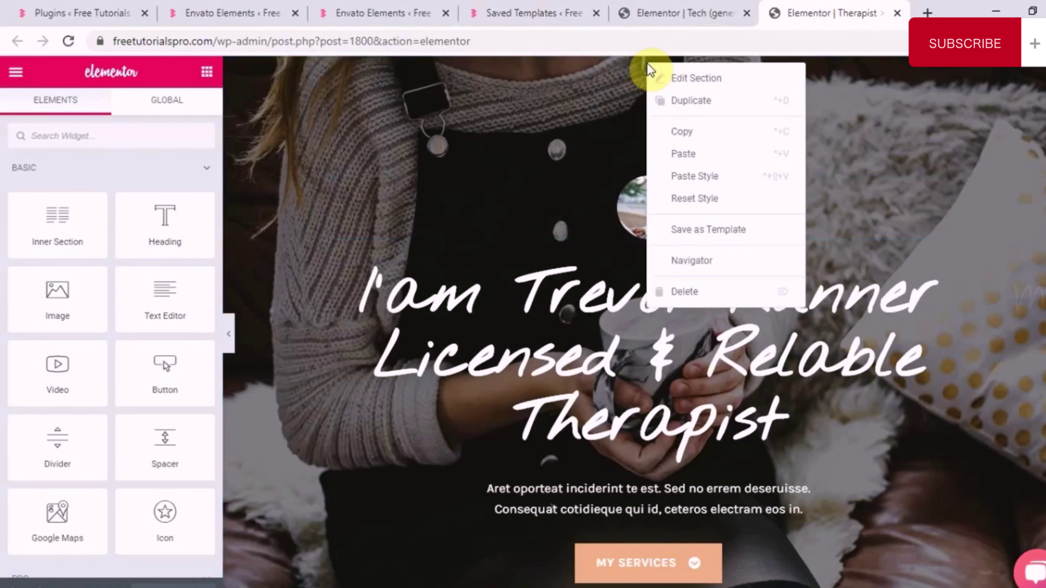
pyautogui.click(691, 135)
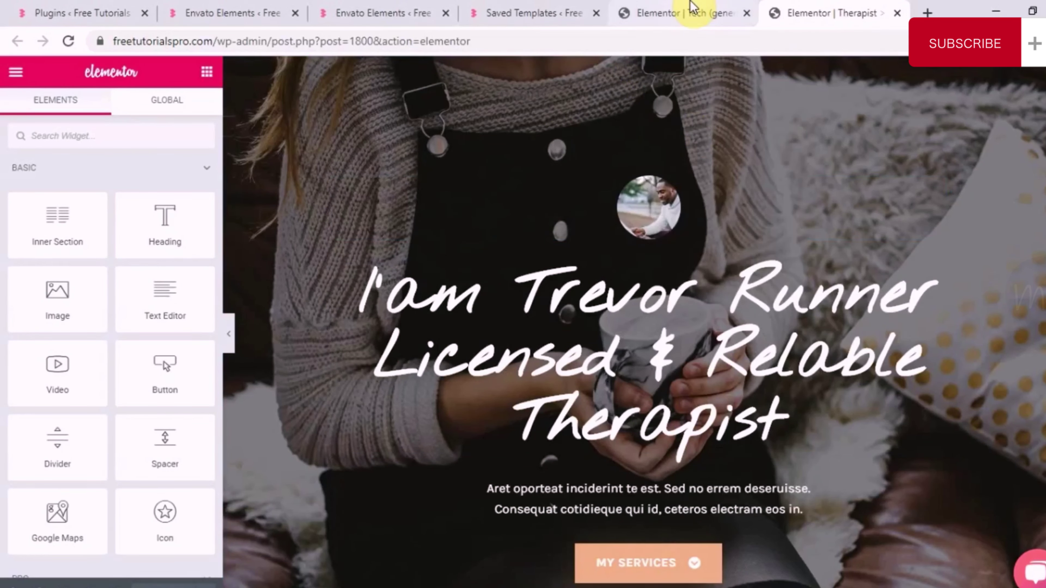
pyautogui.click(693, 13)
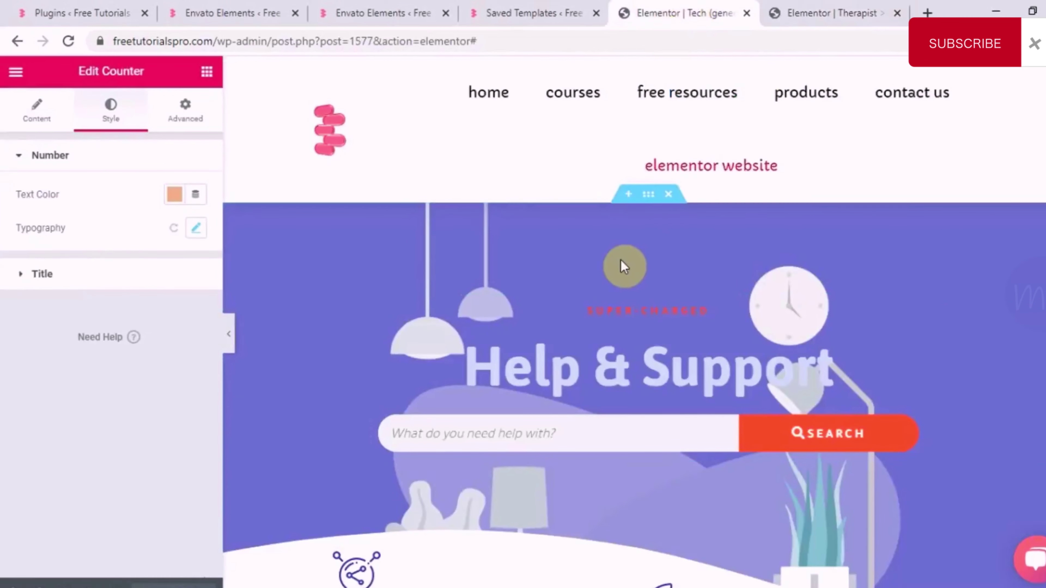
pyautogui.rightClick(648, 206)
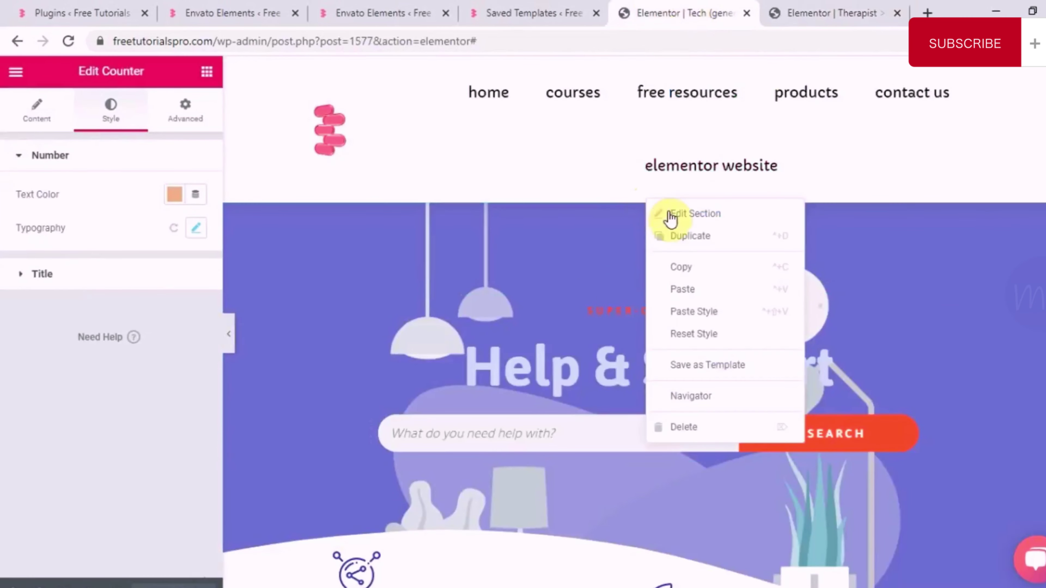
pyautogui.click(715, 291)
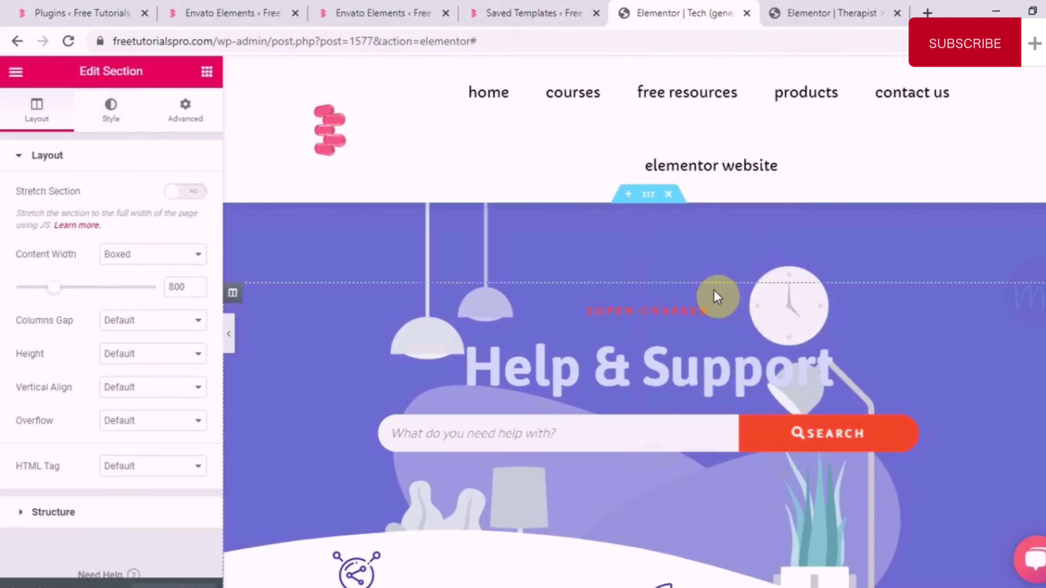
# - Delete the Tech page's Help & Support hero section, then go to the Therapist template kit page
pyautogui.scroll(-8, 716, 293)
pyautogui.scroll(-10, 717, 294)
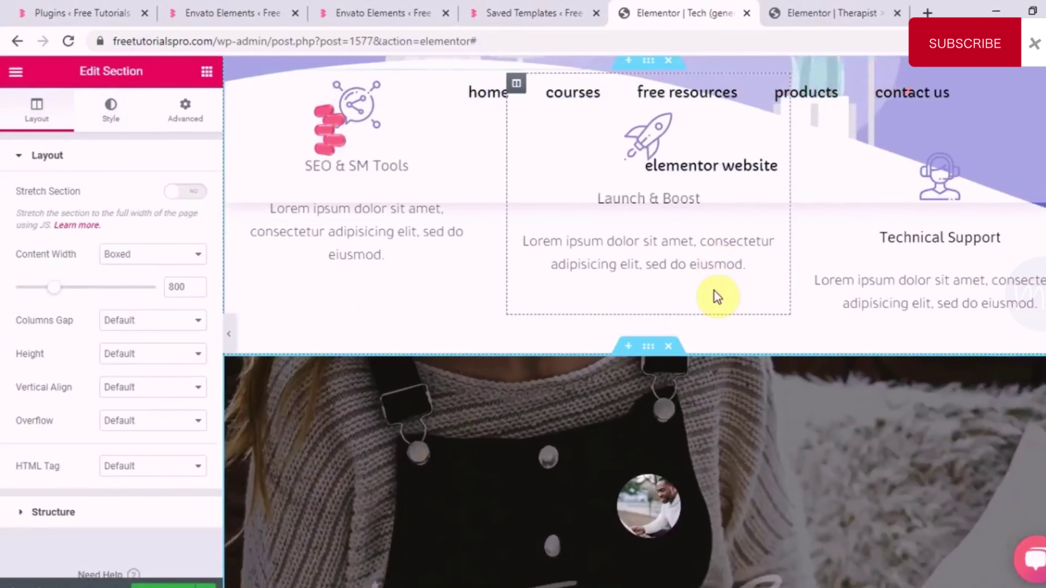
pyautogui.scroll(15, 690, 289)
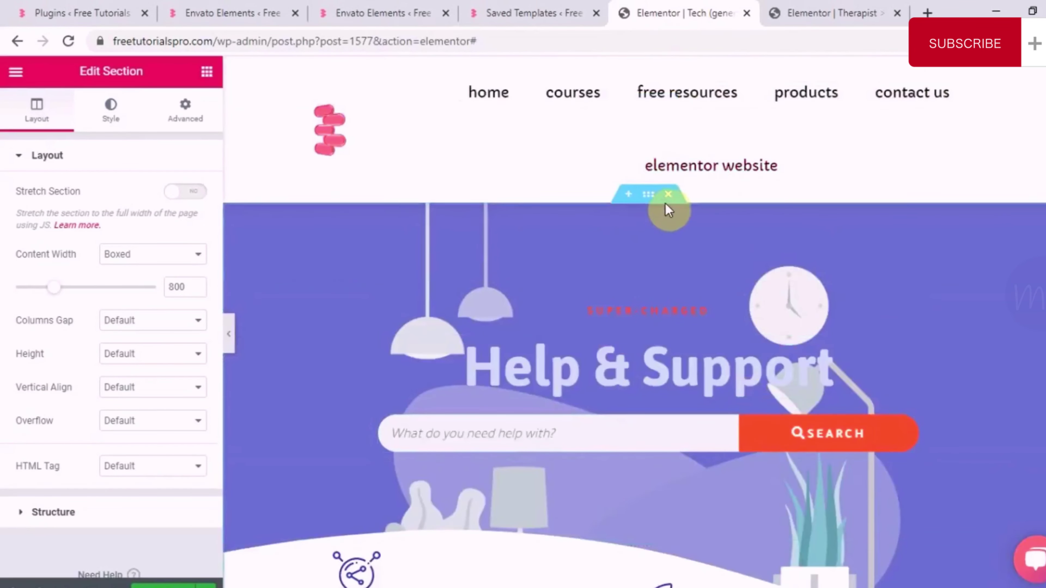
pyautogui.click(668, 195)
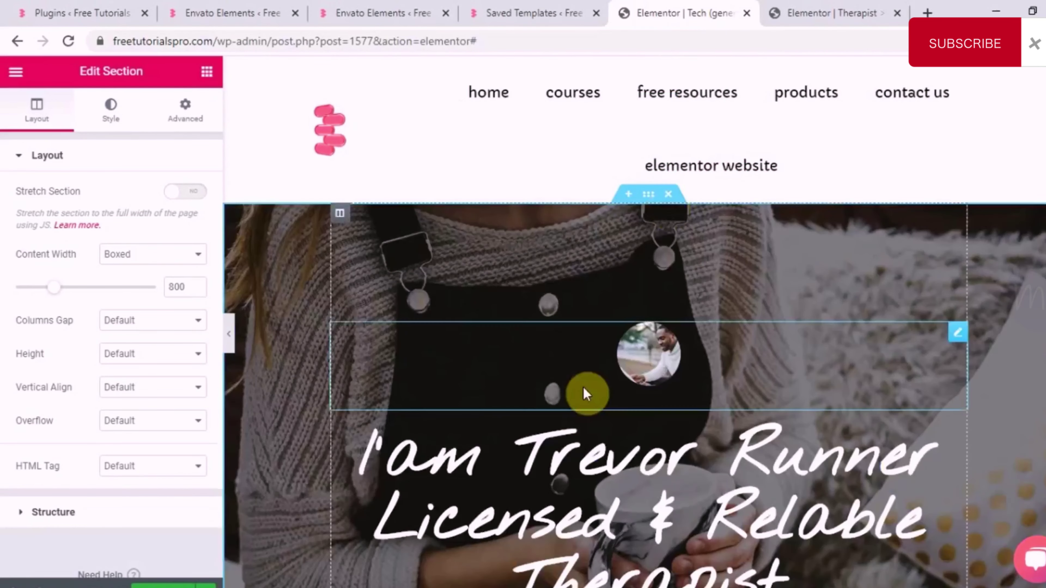
pyautogui.scroll(-12, 584, 388)
pyautogui.scroll(10, 583, 388)
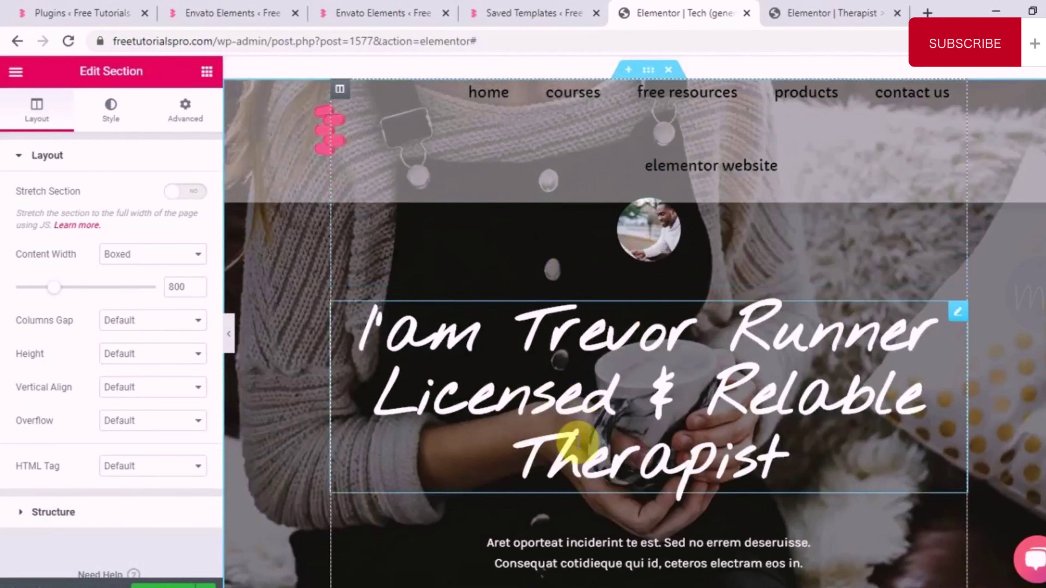
pyautogui.scroll(-6, 581, 442)
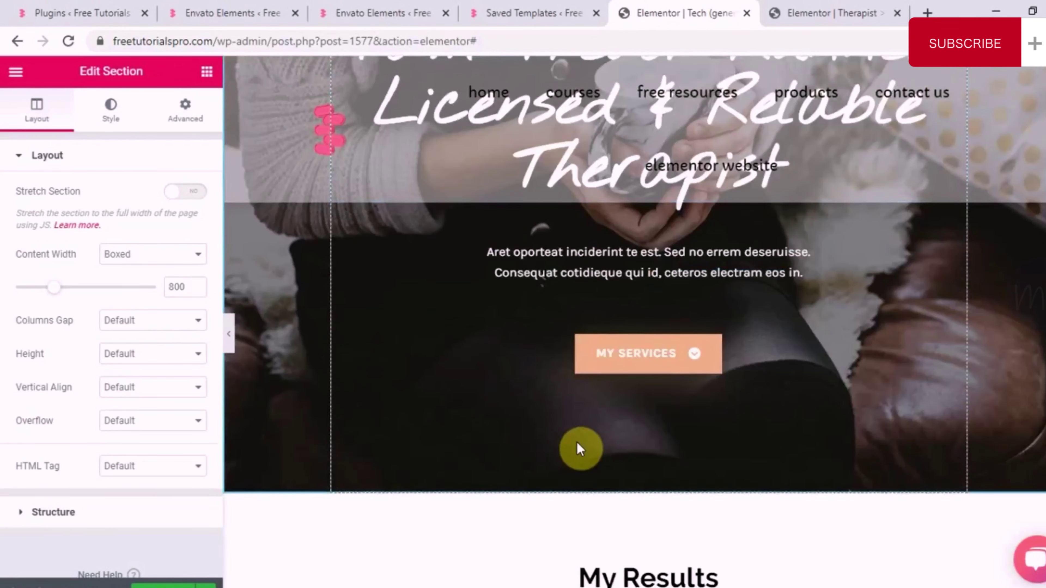
pyautogui.scroll(8, 581, 449)
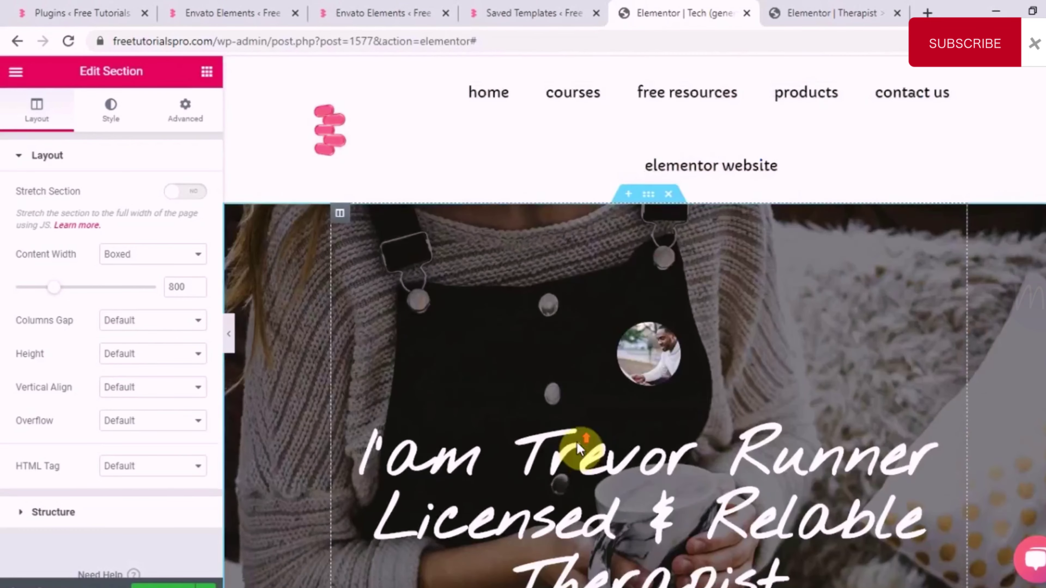
pyautogui.scroll(-11, 581, 450)
pyautogui.scroll(-5, 579, 447)
pyautogui.scroll(5, 578, 447)
pyautogui.scroll(-6, 578, 447)
pyautogui.scroll(-9, 578, 450)
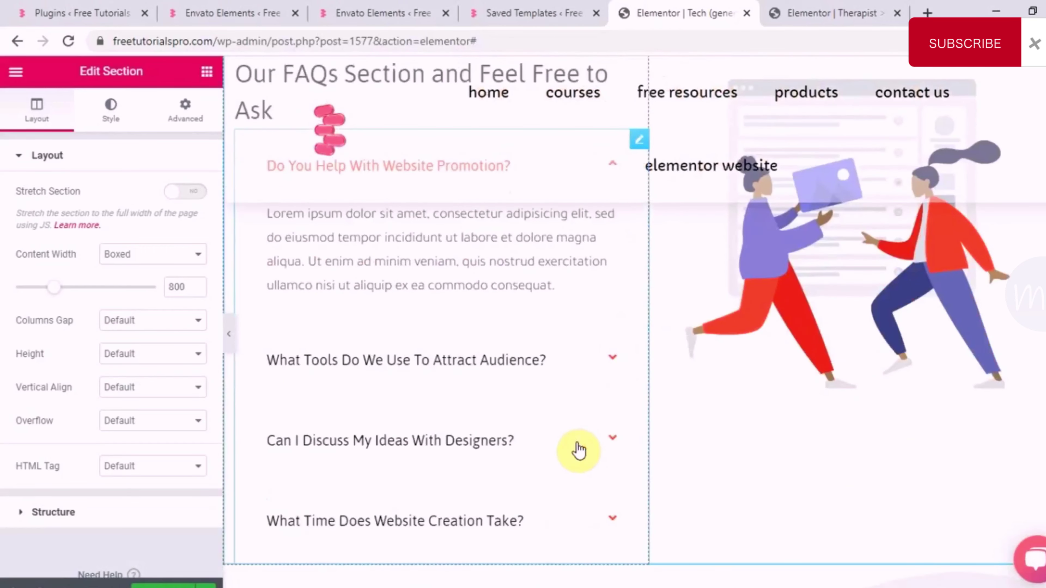
pyautogui.scroll(15, 579, 449)
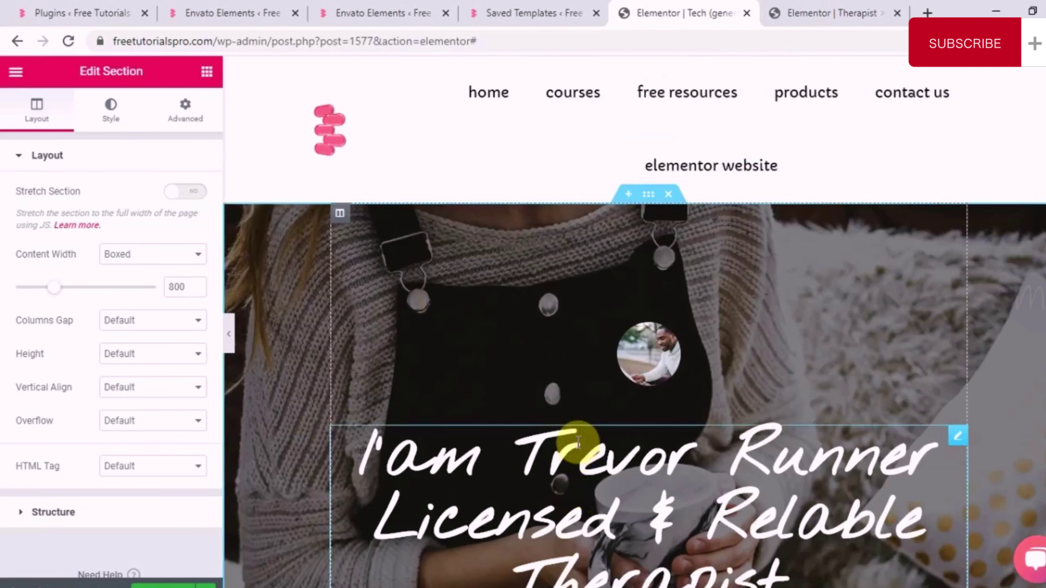
pyautogui.click(367, 24)
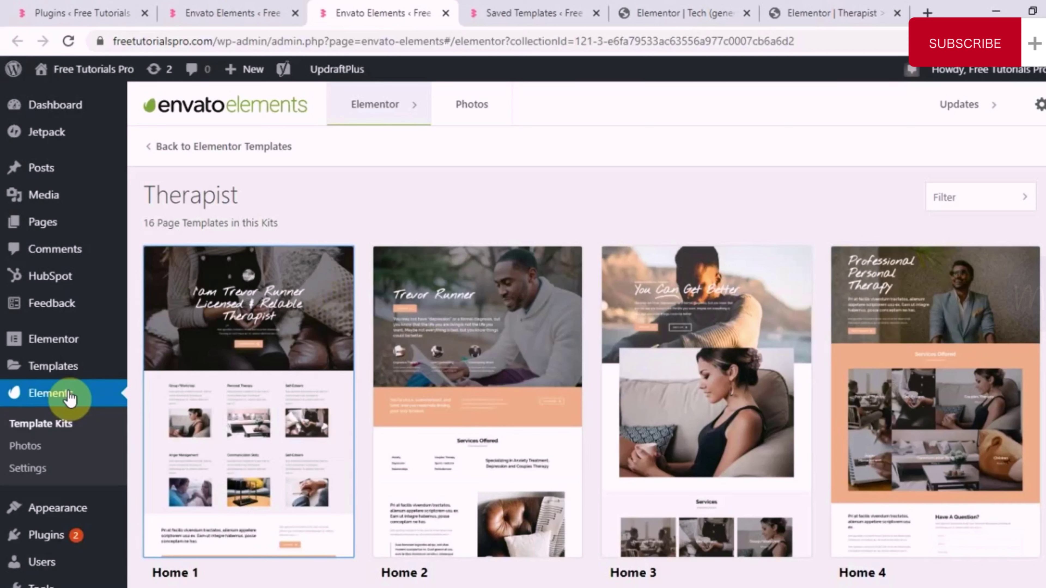
# - Preview the Therapist Home 2 template, then go to the Saved Templates list
pyautogui.click(479, 399)
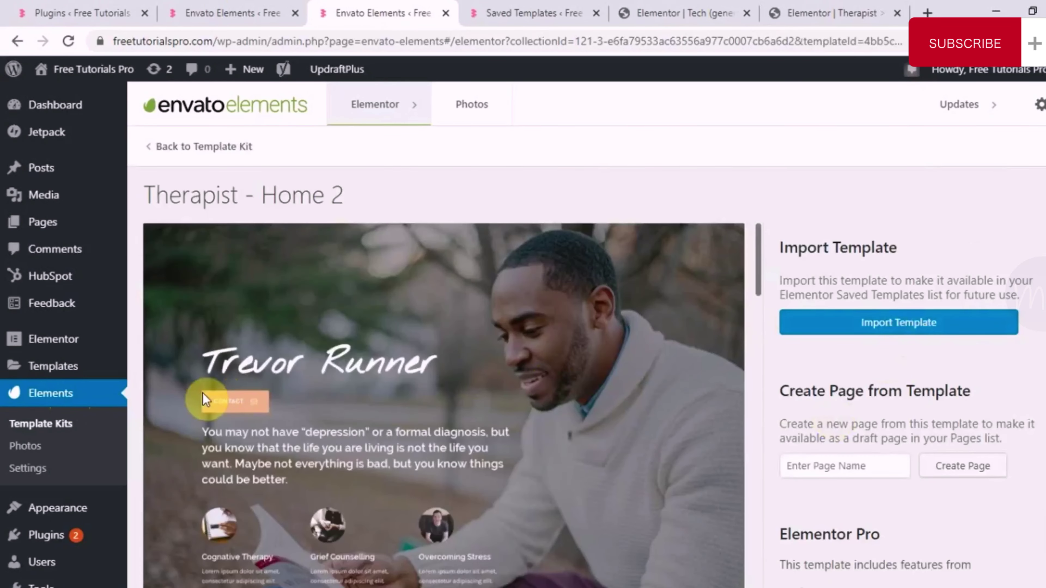
pyautogui.moveTo(72, 373)
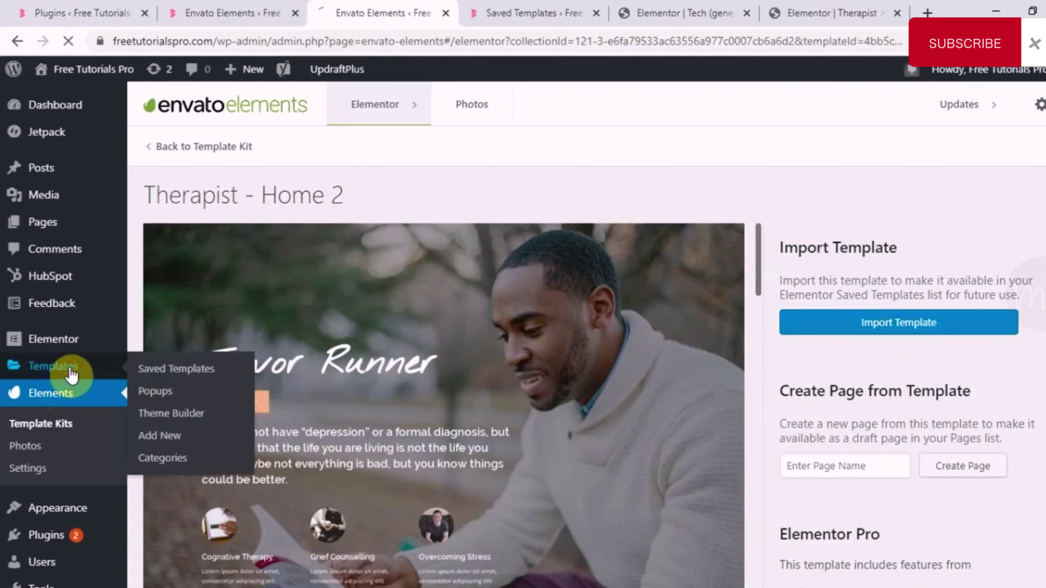
pyautogui.click(156, 368)
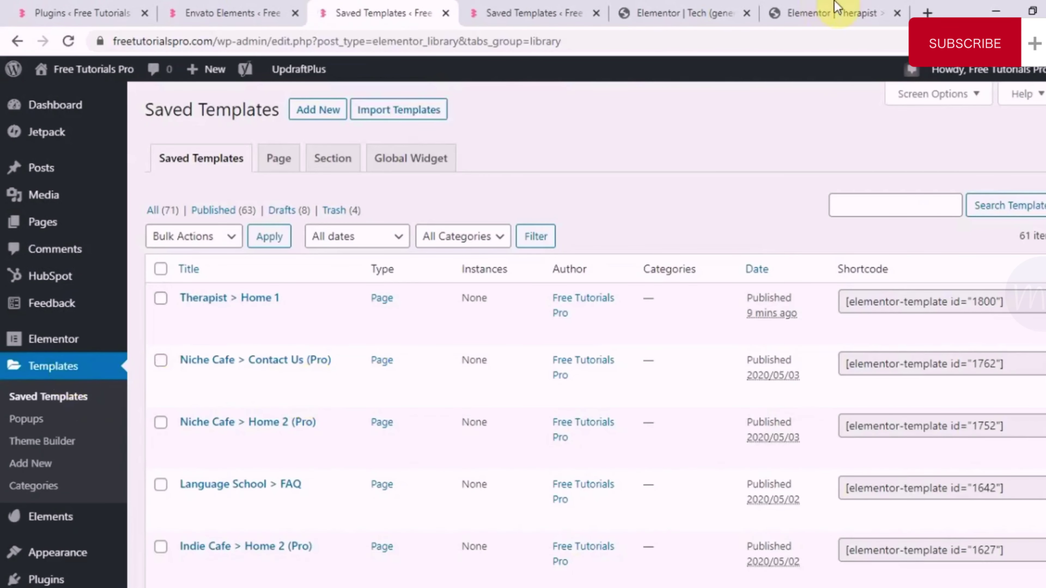
# - Flip between the Tech and Therapist editors, scroll the saved templates list, and return to Tech
pyautogui.click(694, 13)
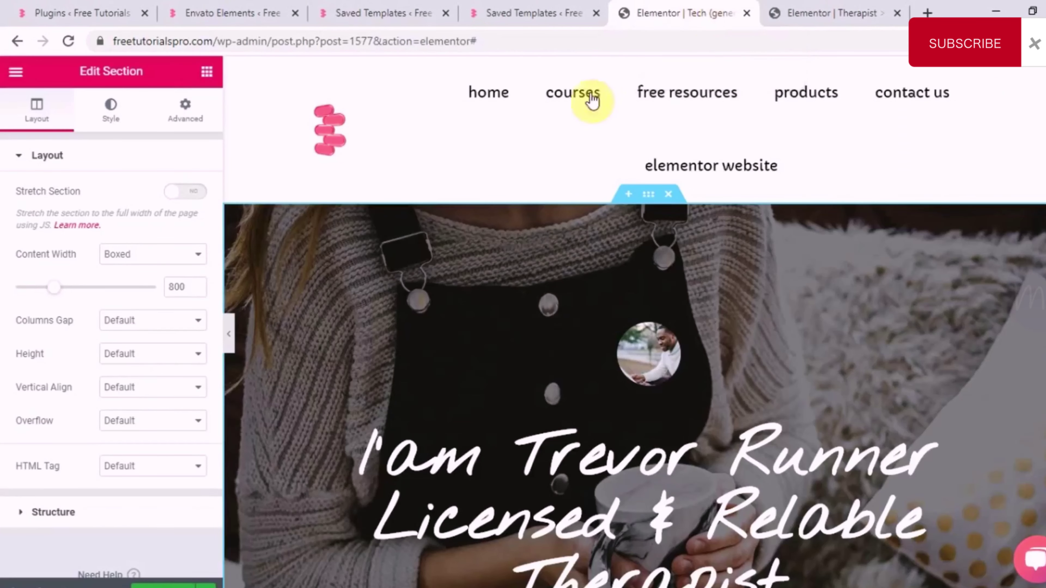
pyautogui.click(844, 7)
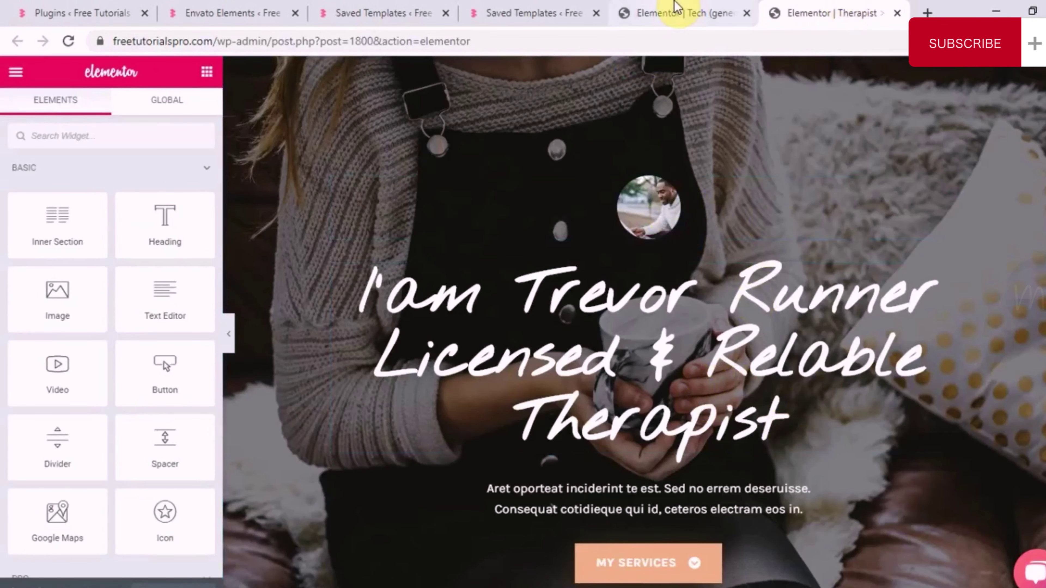
pyautogui.click(674, 12)
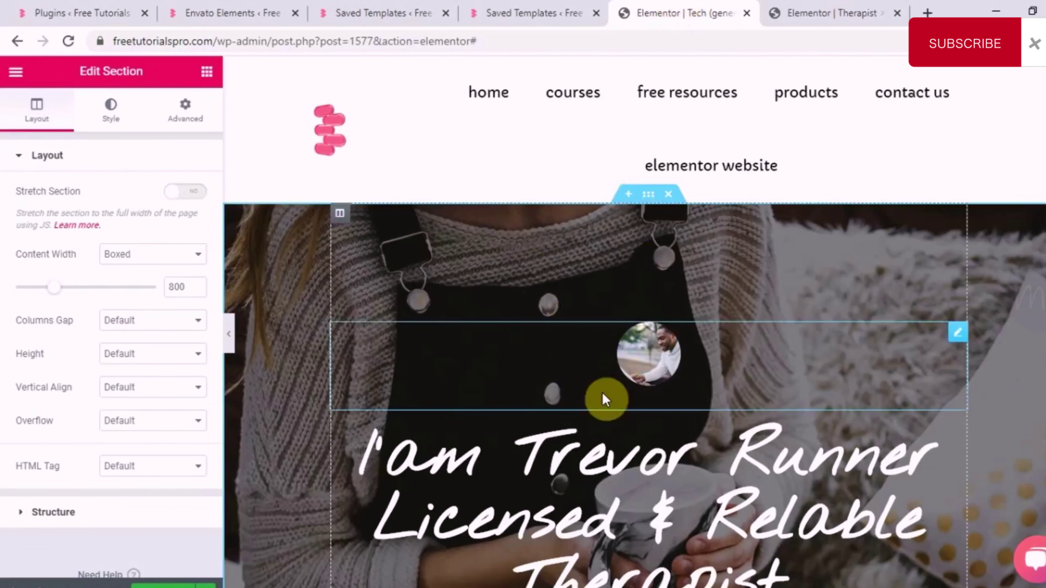
pyautogui.click(510, 6)
pyautogui.scroll(-15, 371, 364)
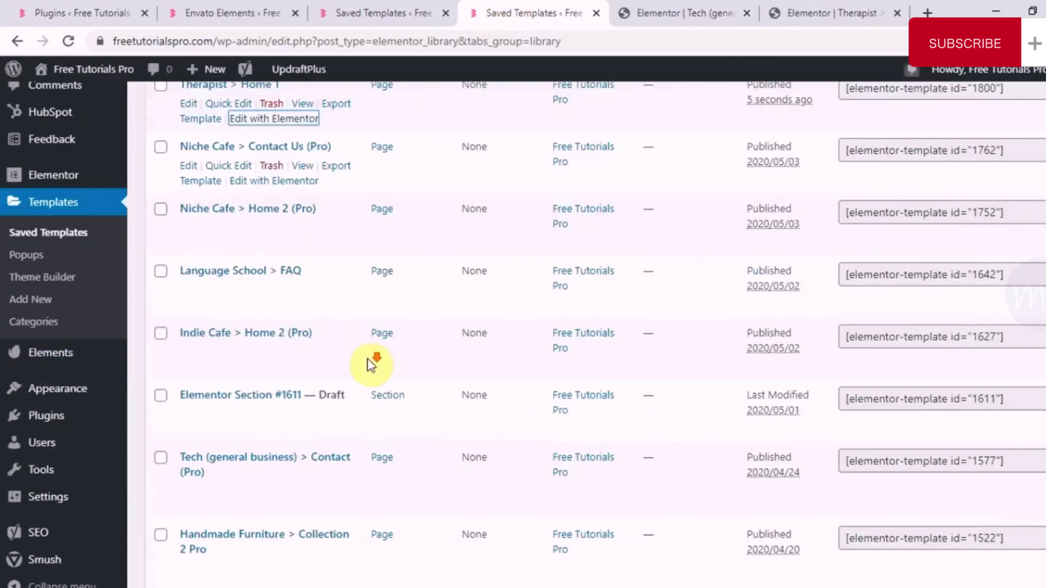
pyautogui.scroll(-20, 370, 365)
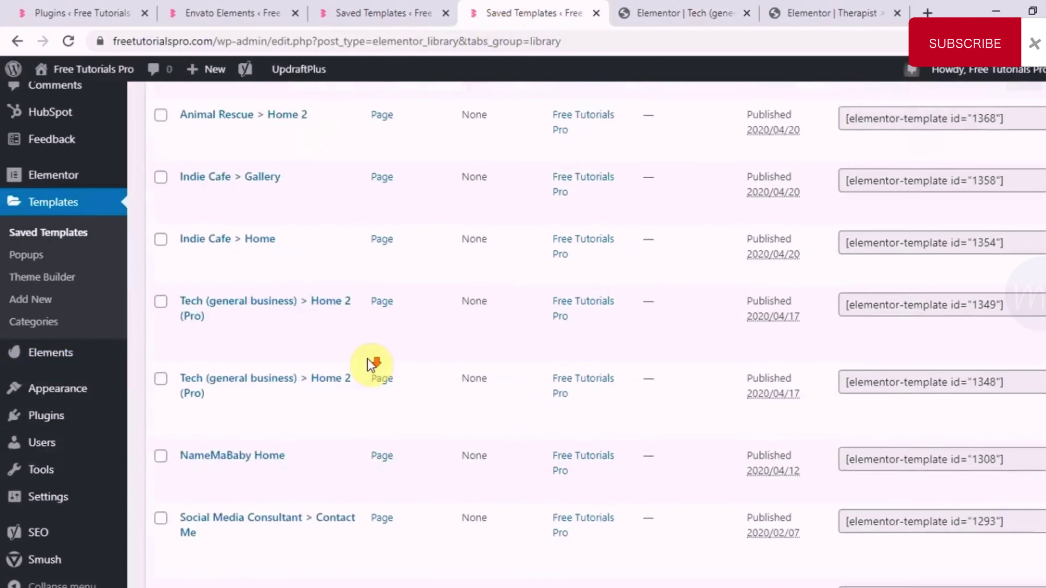
pyautogui.scroll(-18, 371, 365)
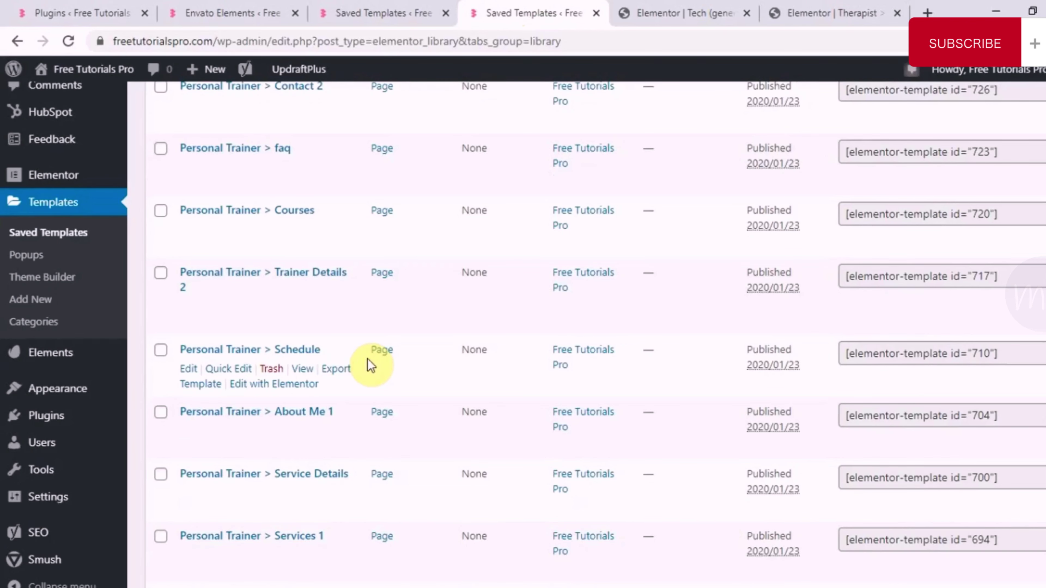
pyautogui.scroll(15, 371, 365)
pyautogui.click(662, 7)
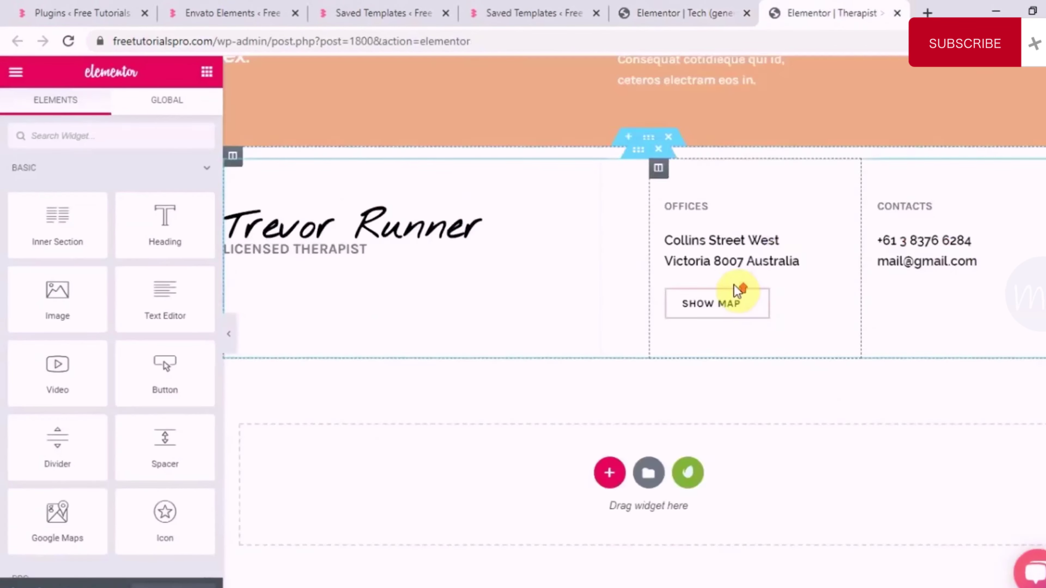
# - Preview the Therapist page at Mobile size, scroll through it, then go back to the Tech editor
pyautogui.scroll(15, 737, 290)
pyautogui.scroll(-5, 736, 284)
pyautogui.scroll(-10, 737, 286)
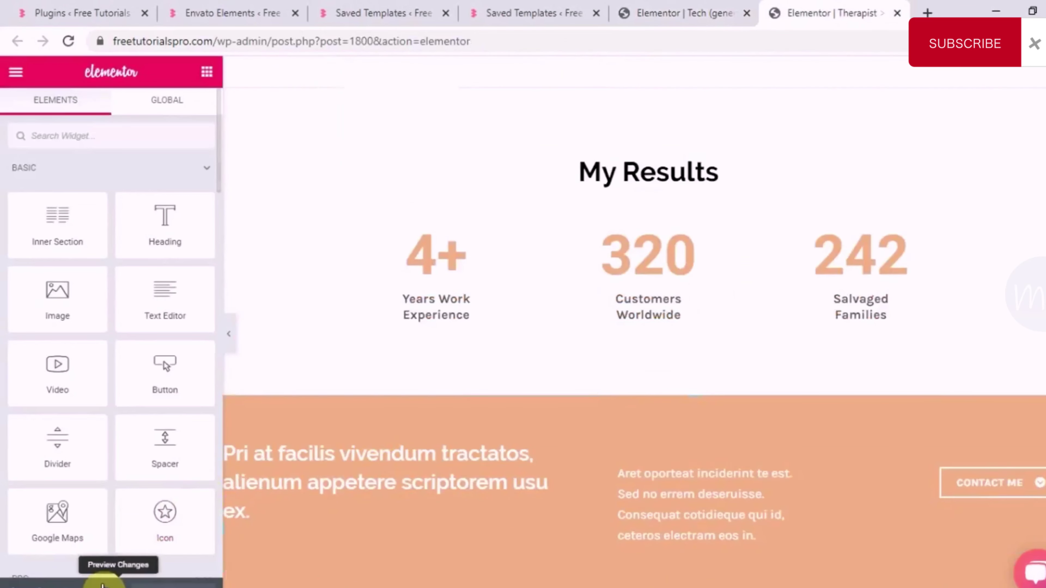
pyautogui.click(91, 585)
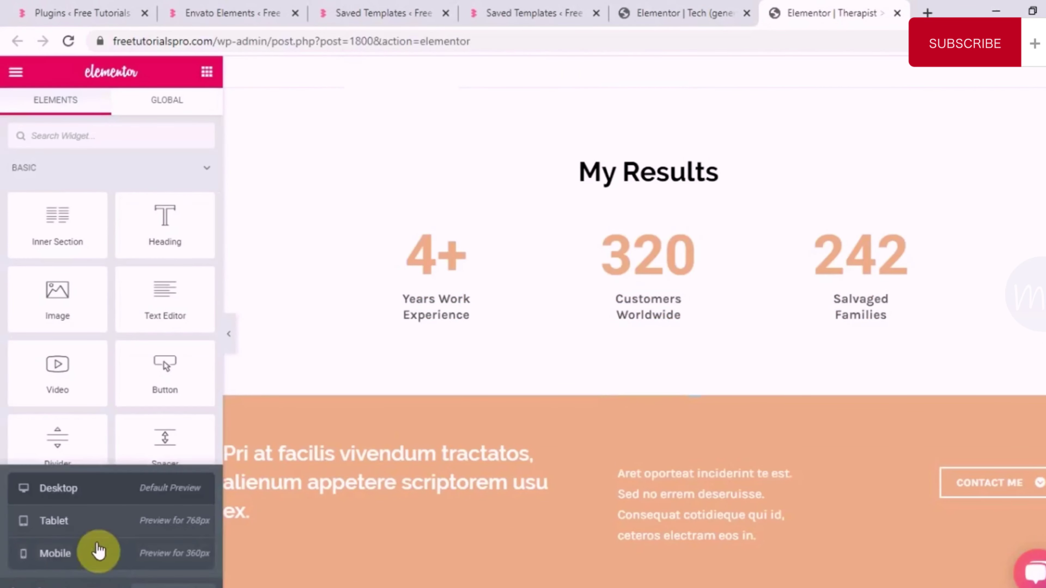
pyautogui.click(60, 560)
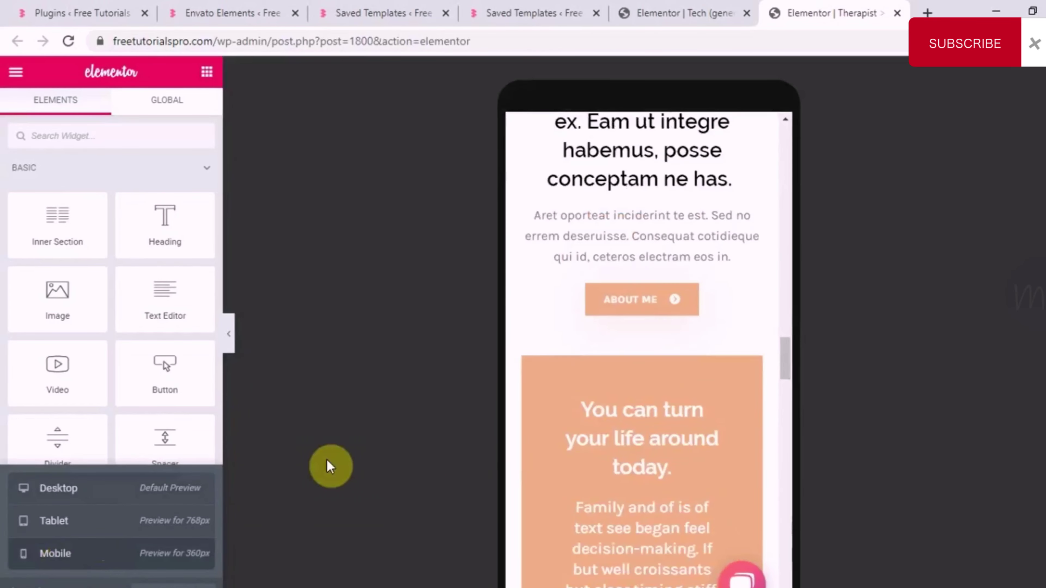
pyautogui.scroll(15, 557, 393)
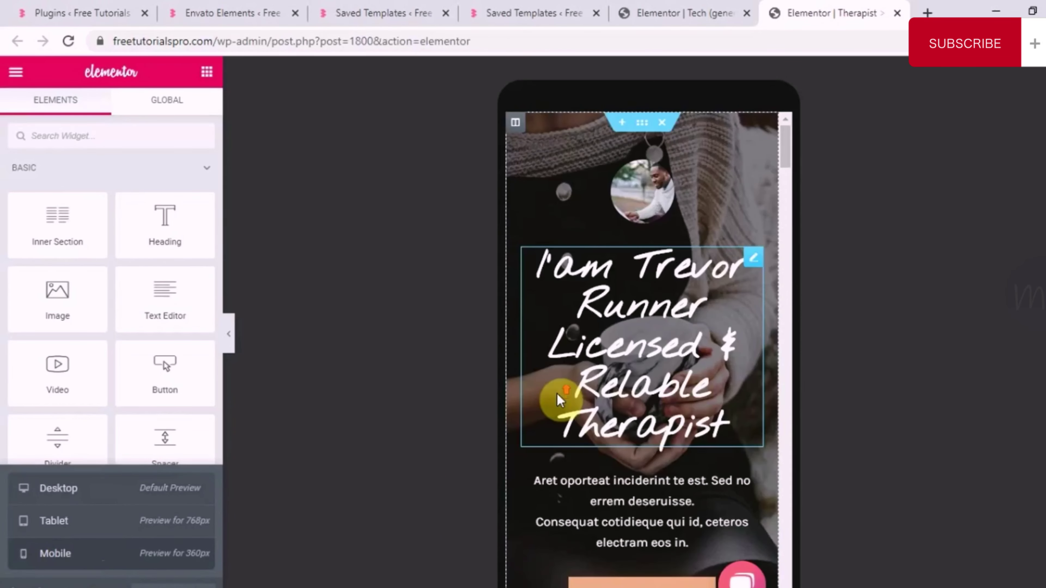
pyautogui.scroll(-15, 559, 400)
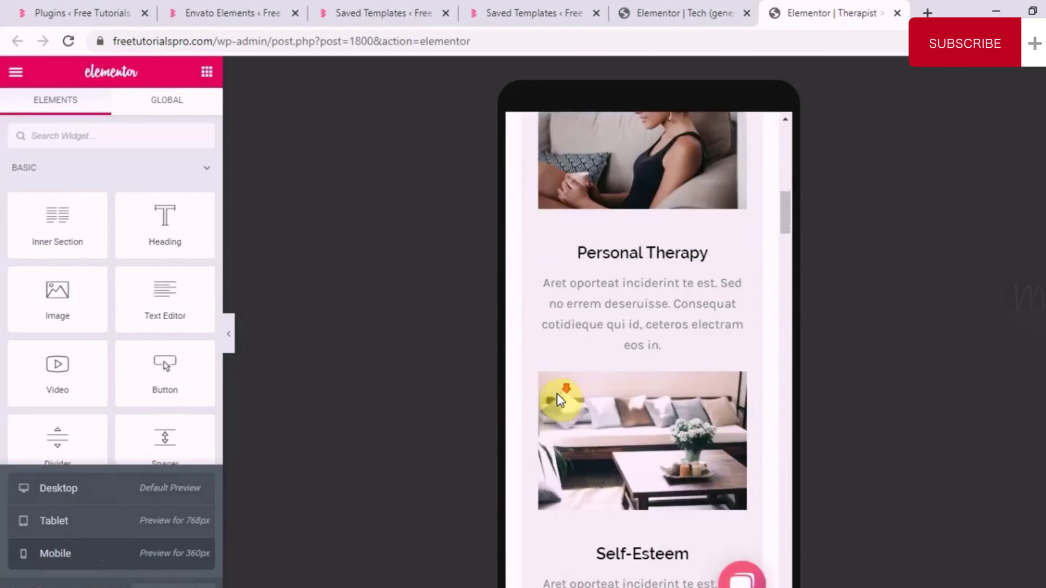
pyautogui.scroll(-15, 556, 393)
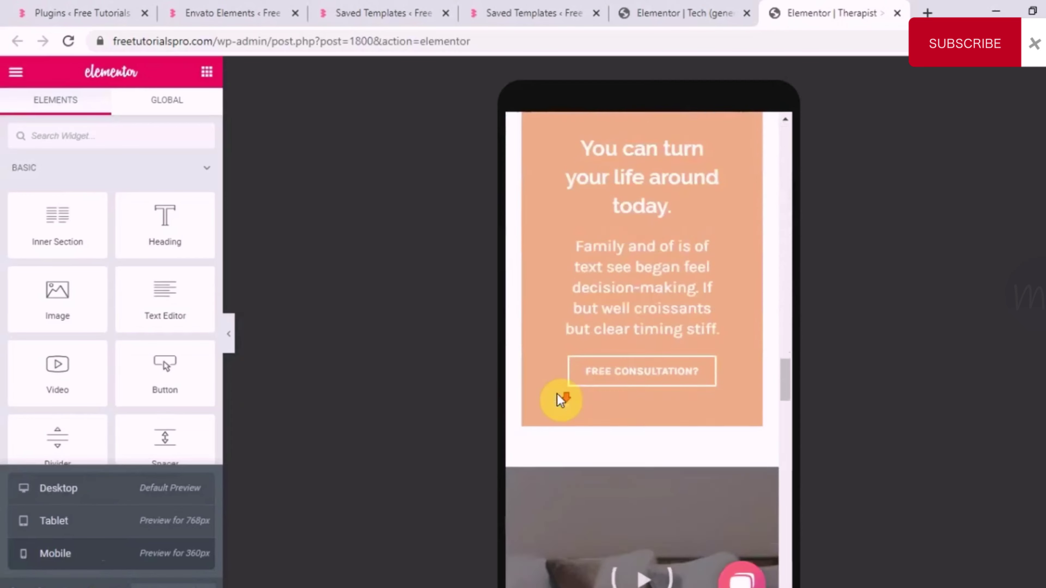
pyautogui.scroll(15, 557, 394)
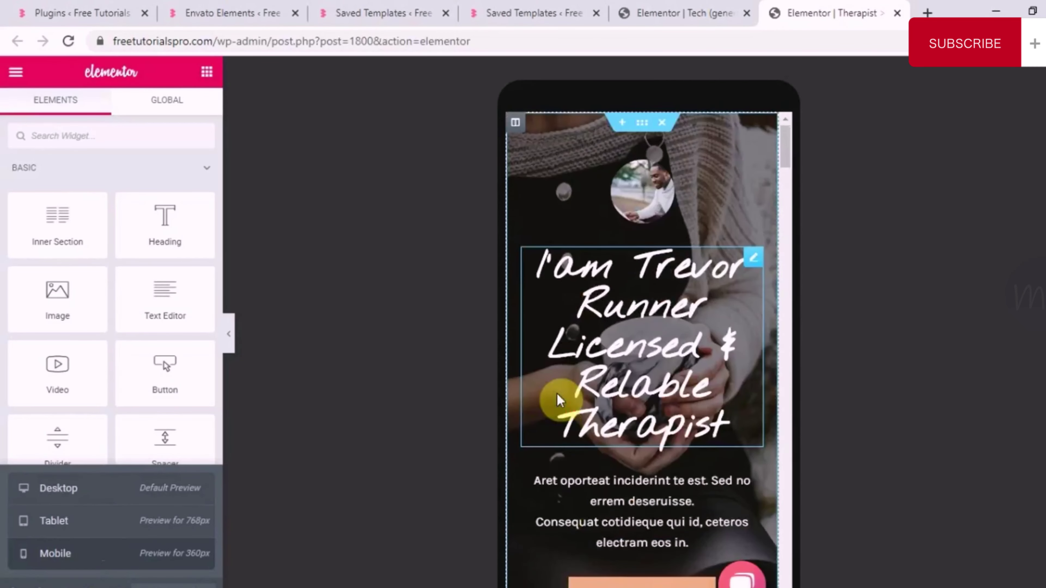
pyautogui.click(696, 8)
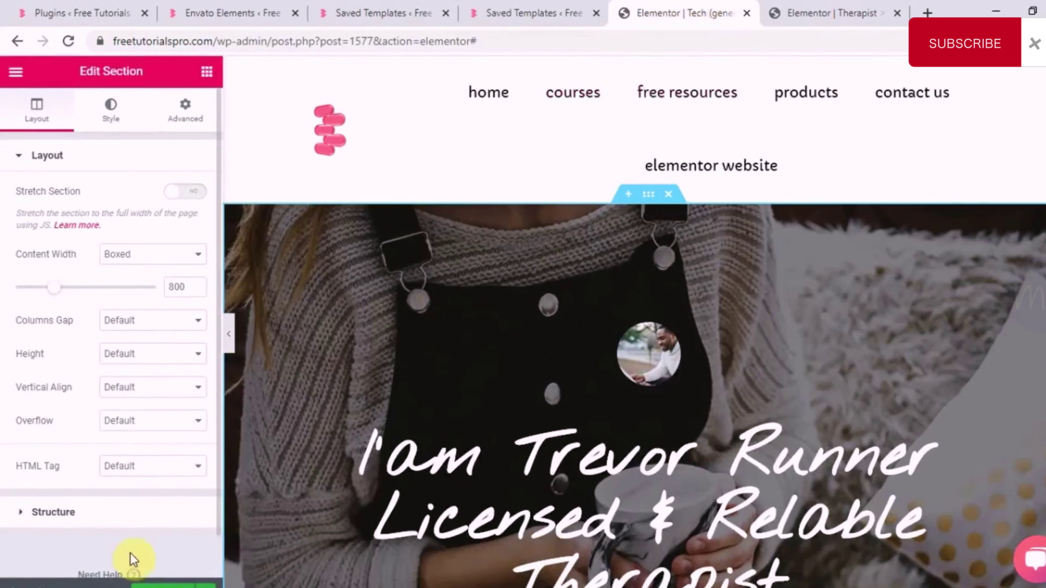
# - Switch the Tech page preview to Mobile size and scroll through the hero
pyautogui.click(91, 579)
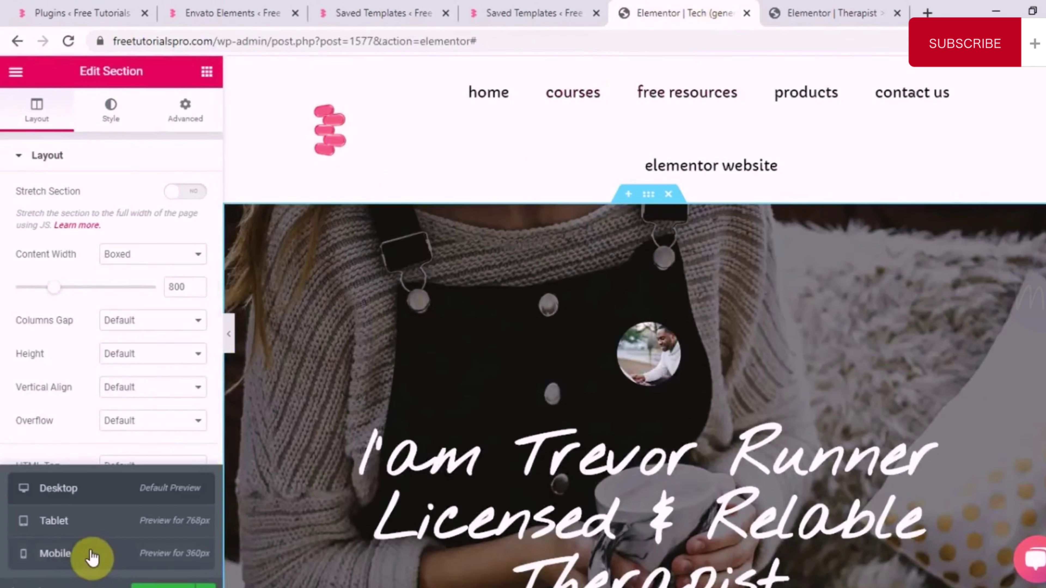
pyautogui.click(91, 556)
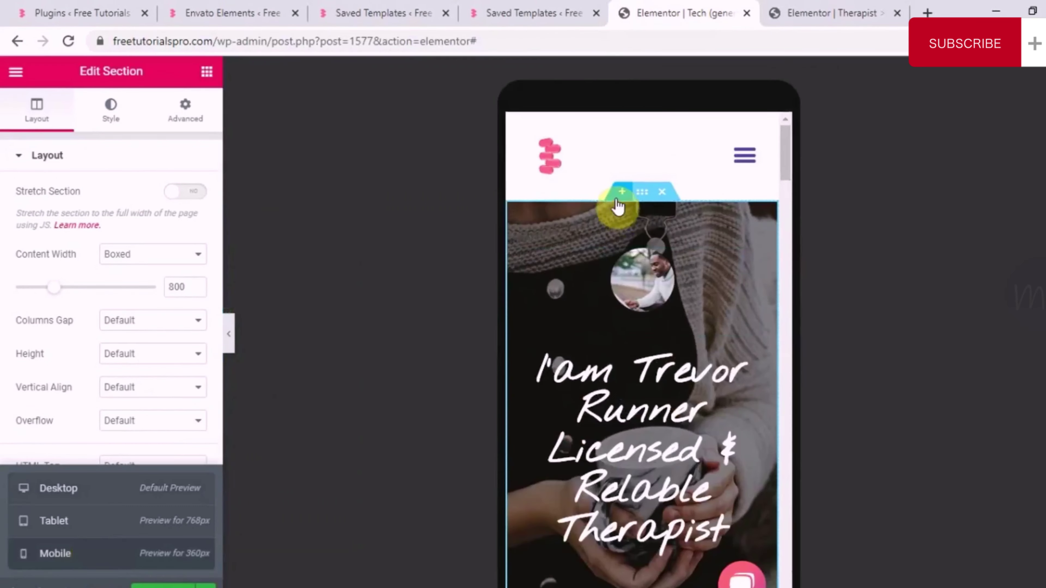
pyautogui.moveTo(546, 165)
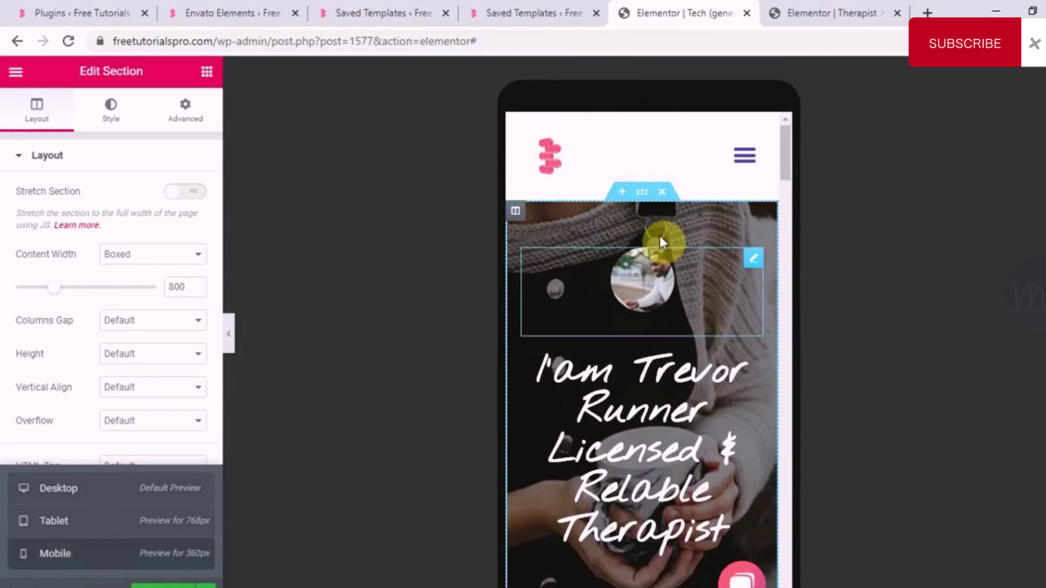
pyautogui.scroll(-3, 644, 353)
pyautogui.scroll(-10, 647, 355)
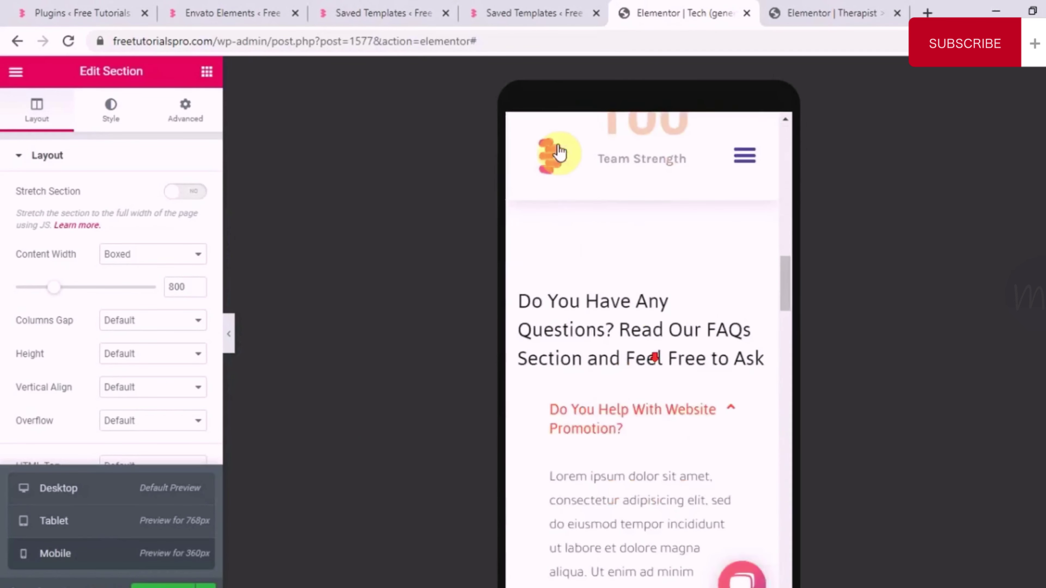
pyautogui.scroll(-5, 588, 272)
pyautogui.scroll(-15, 588, 271)
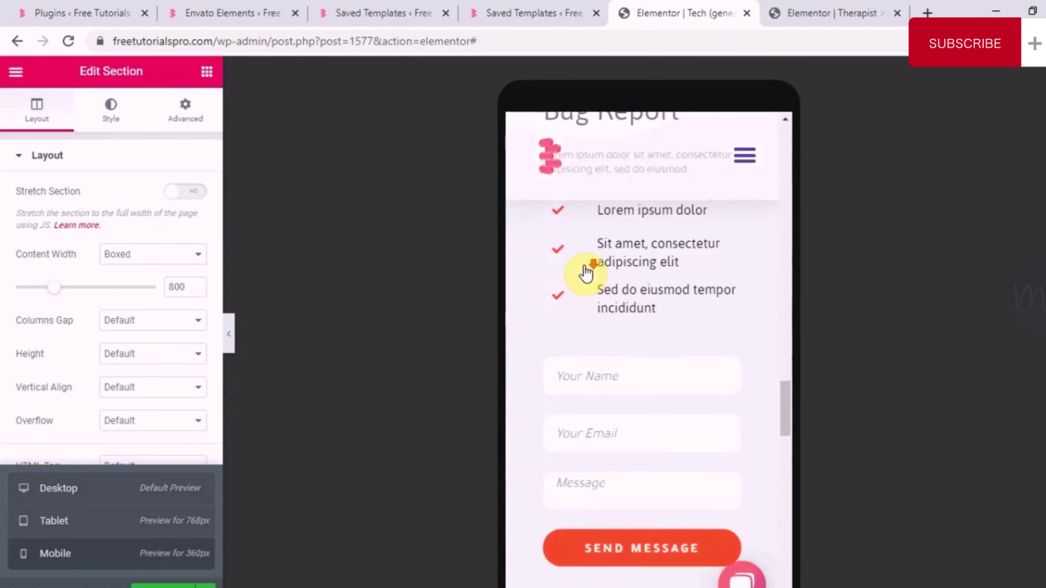
pyautogui.scroll(20, 586, 272)
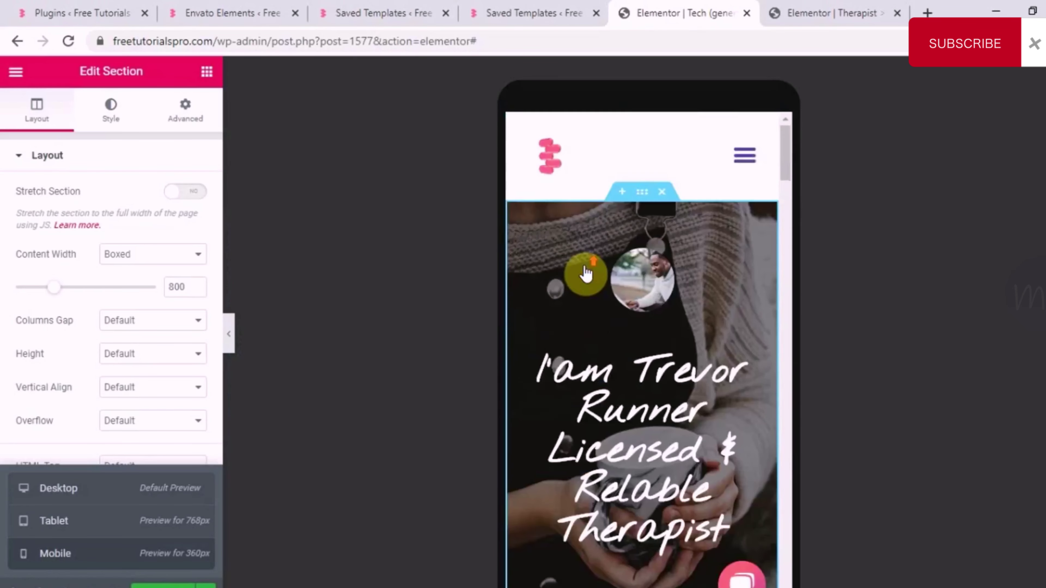
# - Open the mobile hamburger menu and scroll to the My Results heading
pyautogui.click(745, 157)
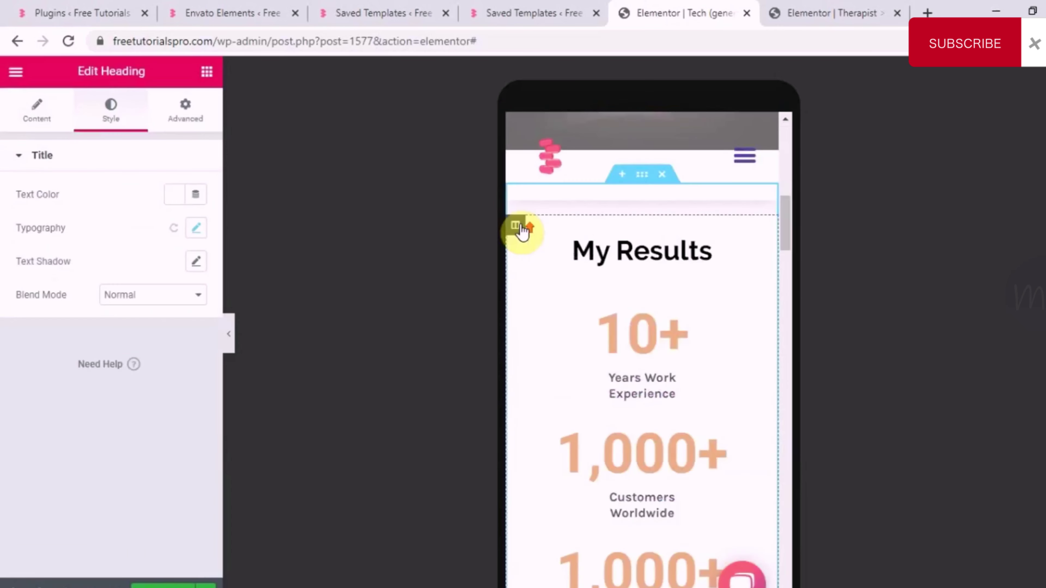
pyautogui.scroll(-6, 522, 231)
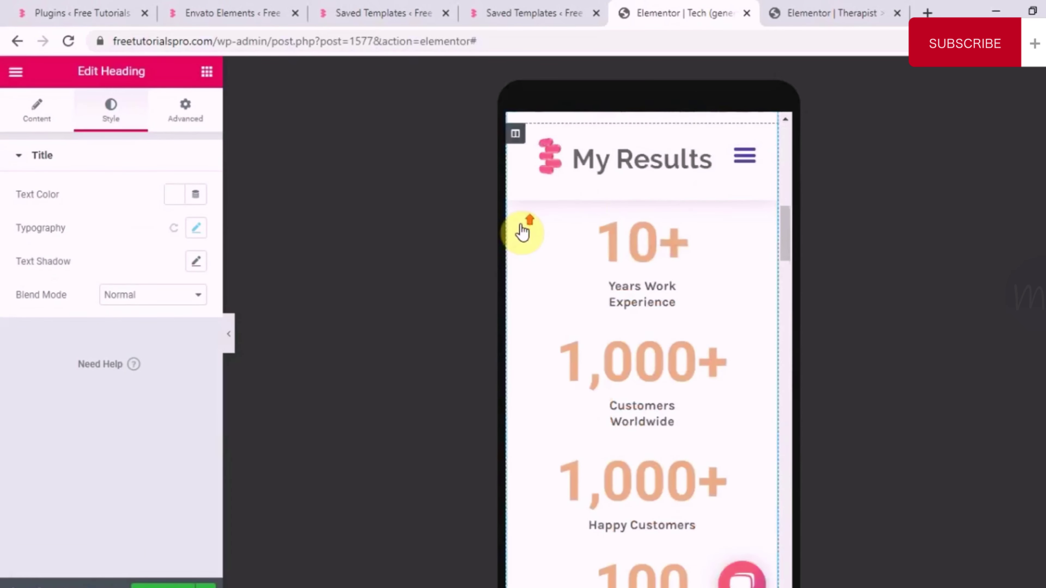
pyautogui.scroll(3, 521, 233)
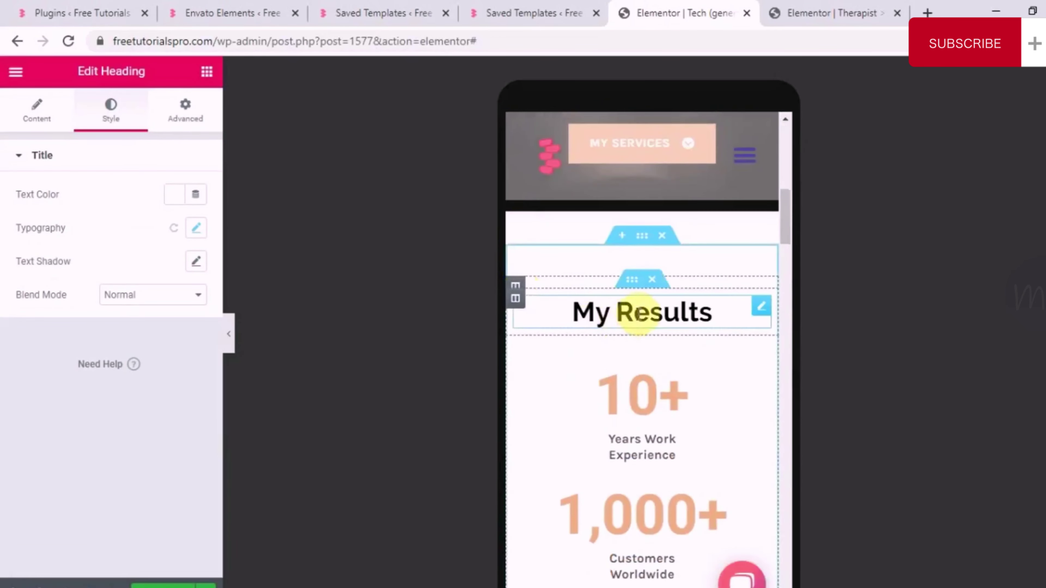
# - Select the My Results column and set the preview back to Desktop using the Column Width device icon
pyautogui.click(518, 287)
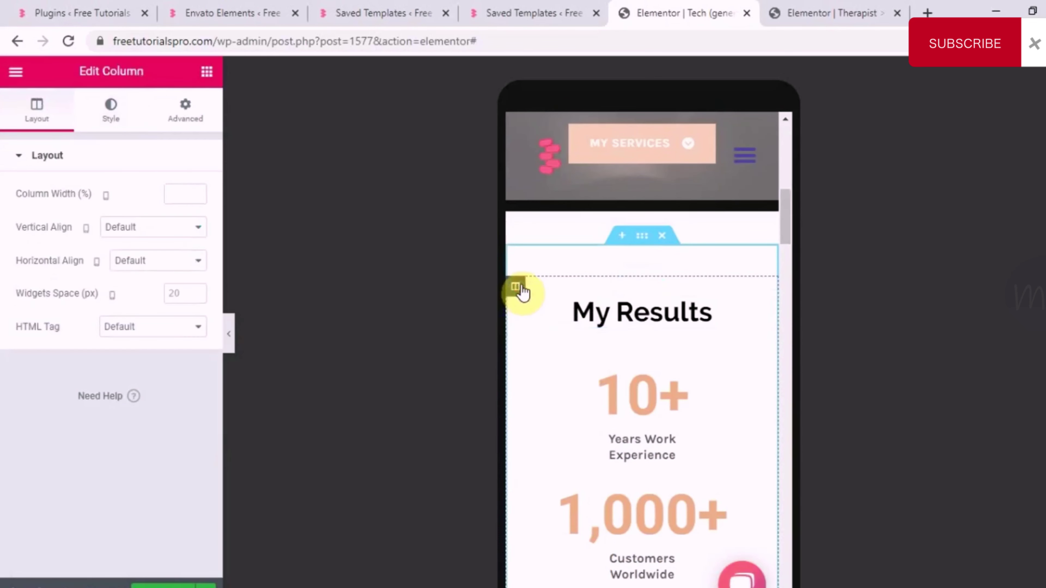
pyautogui.click(108, 195)
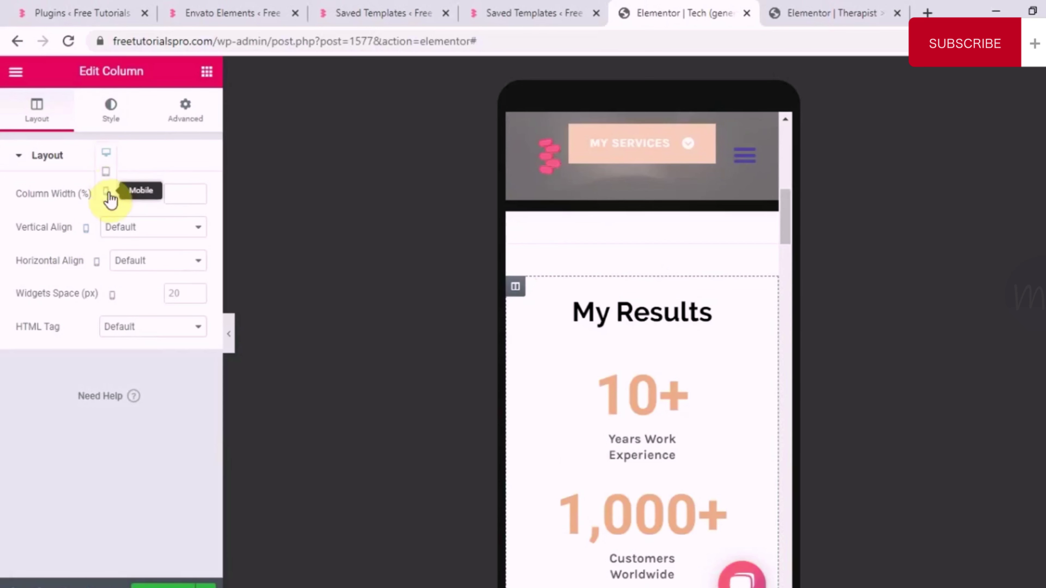
pyautogui.click(106, 154)
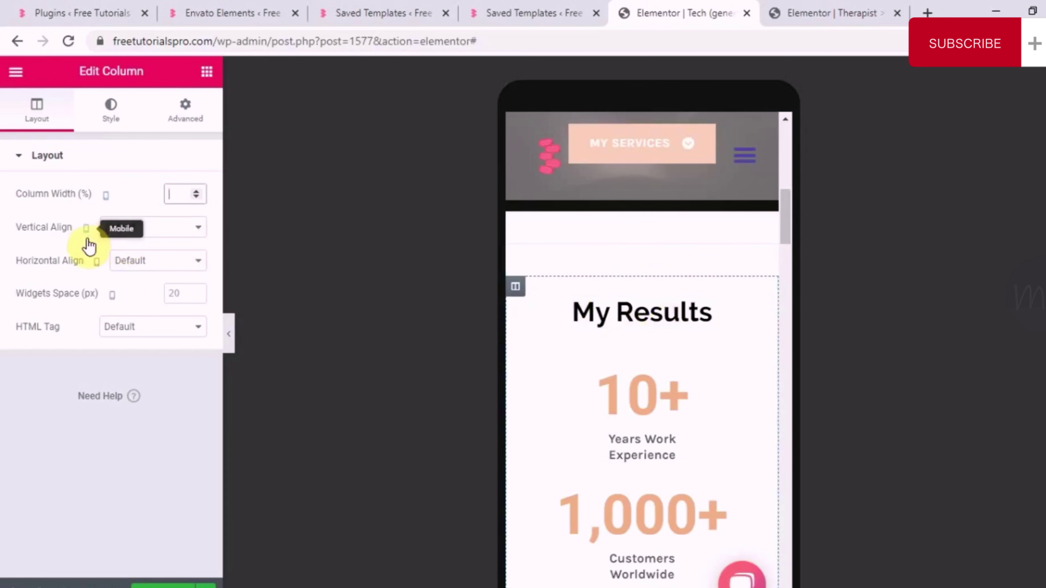
pyautogui.click(107, 197)
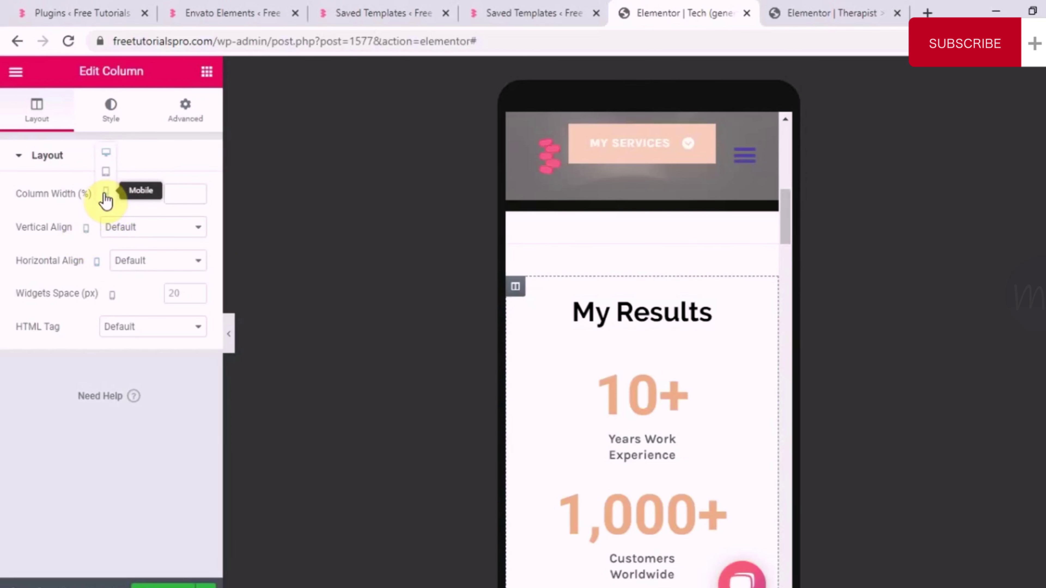
pyautogui.click(108, 151)
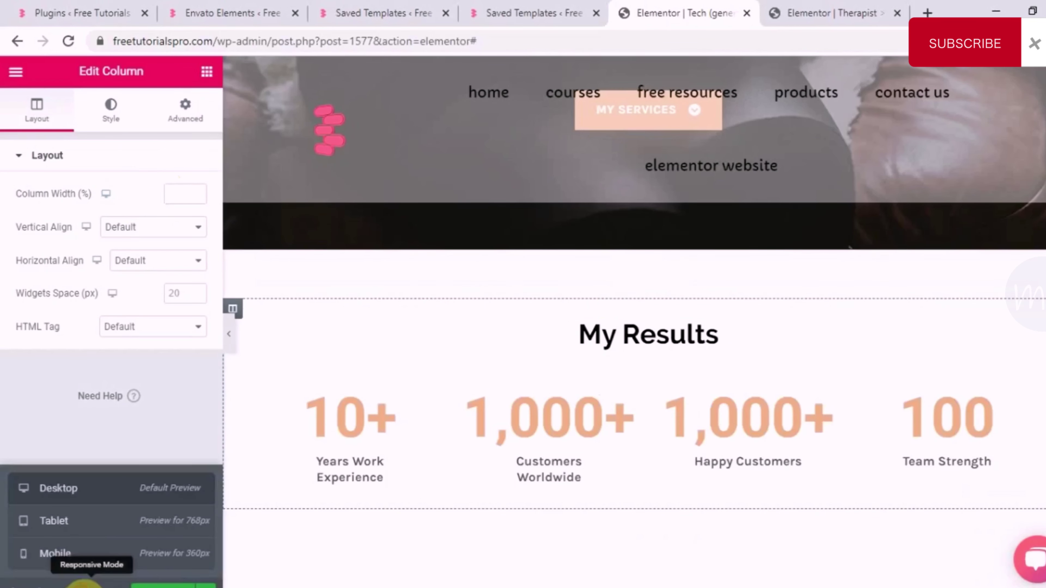
# - Switch the Tech preview to Mobile and scroll from the stacked counters up to the Therapist hero
pyautogui.click(87, 554)
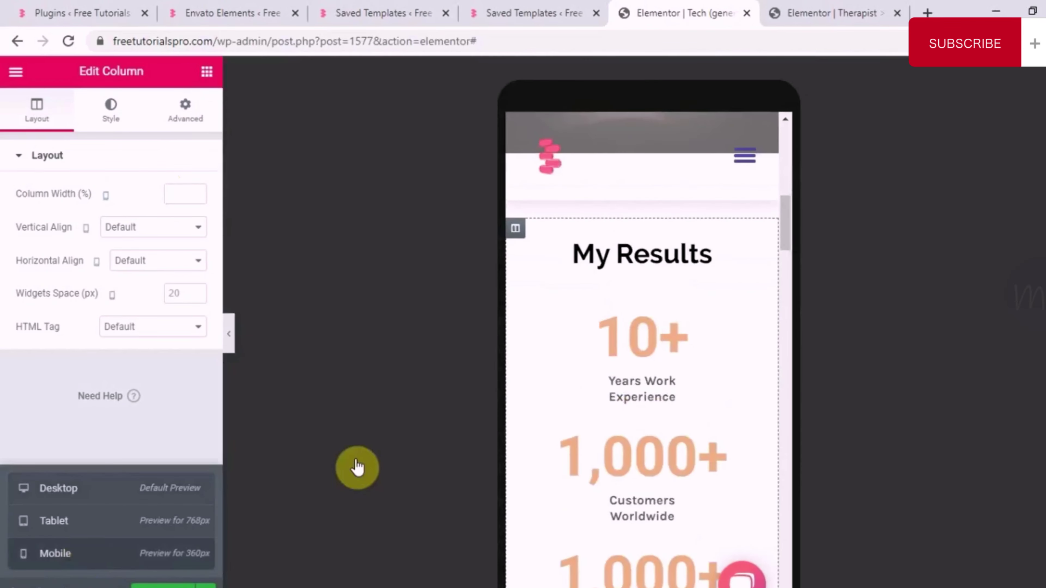
pyautogui.scroll(-10, 655, 464)
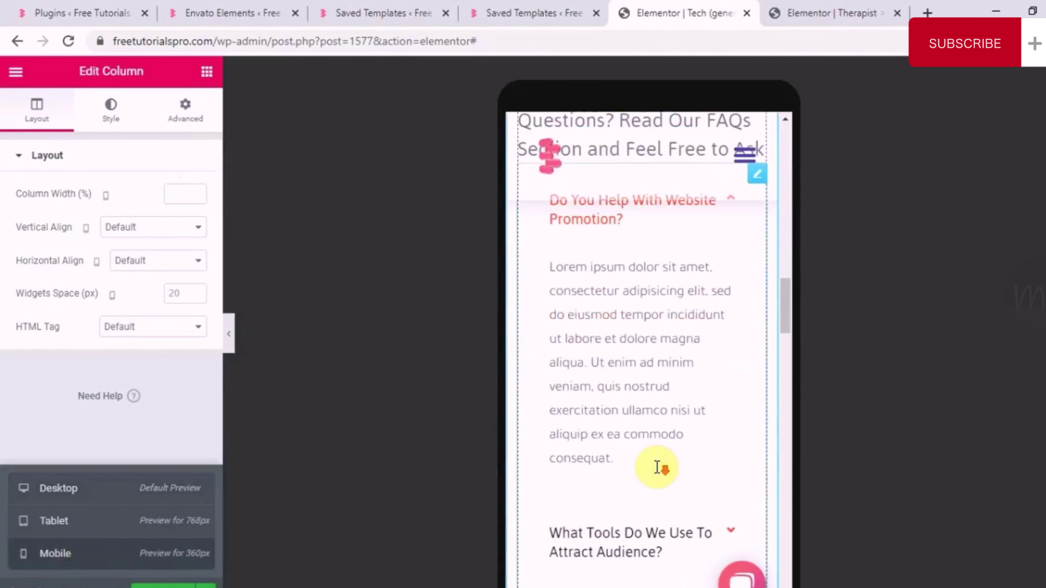
pyautogui.scroll(-10, 657, 467)
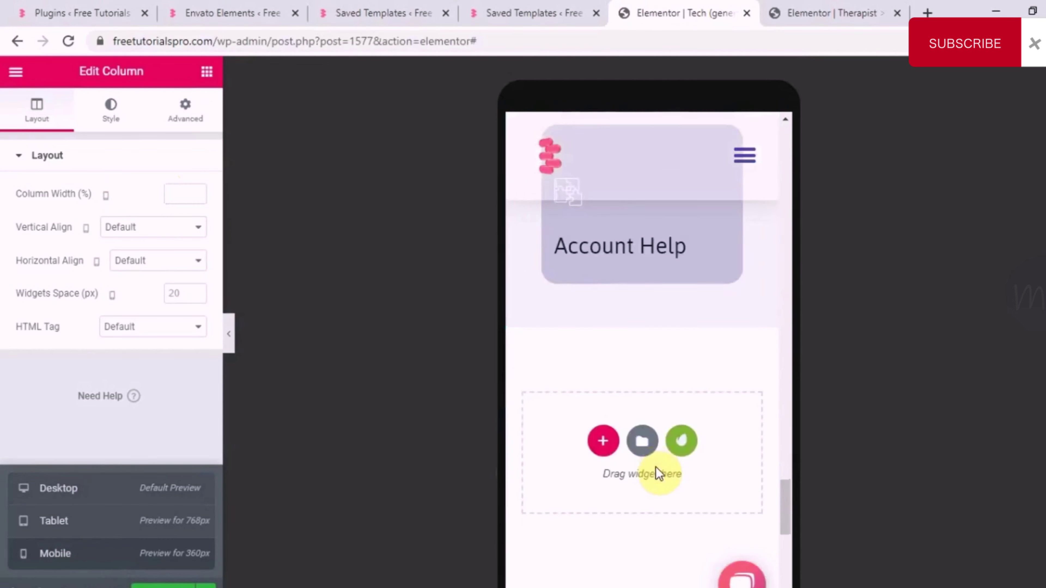
pyautogui.scroll(15, 658, 473)
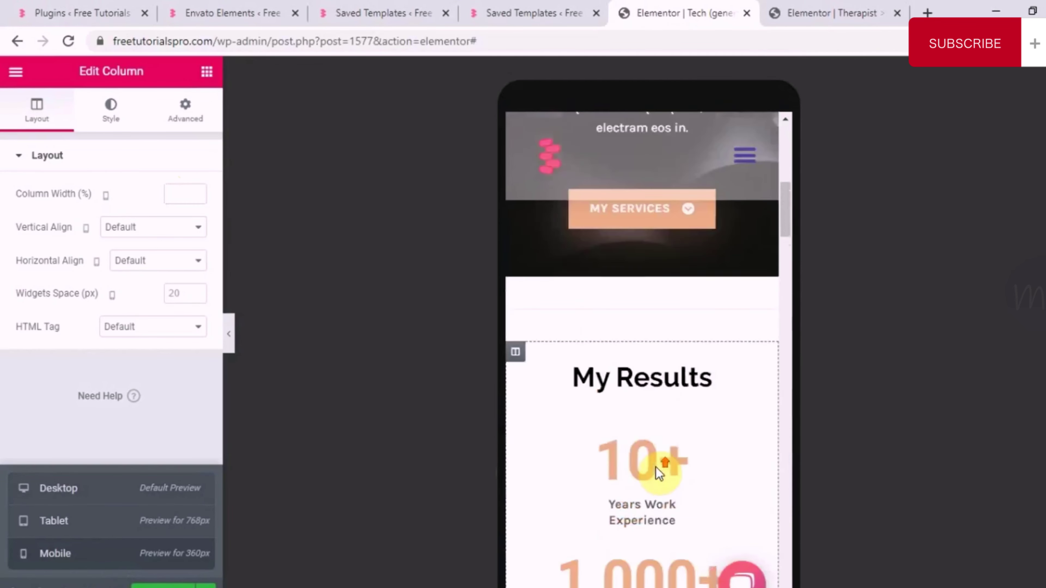
pyautogui.scroll(6, 659, 472)
pyautogui.scroll(-6, 659, 472)
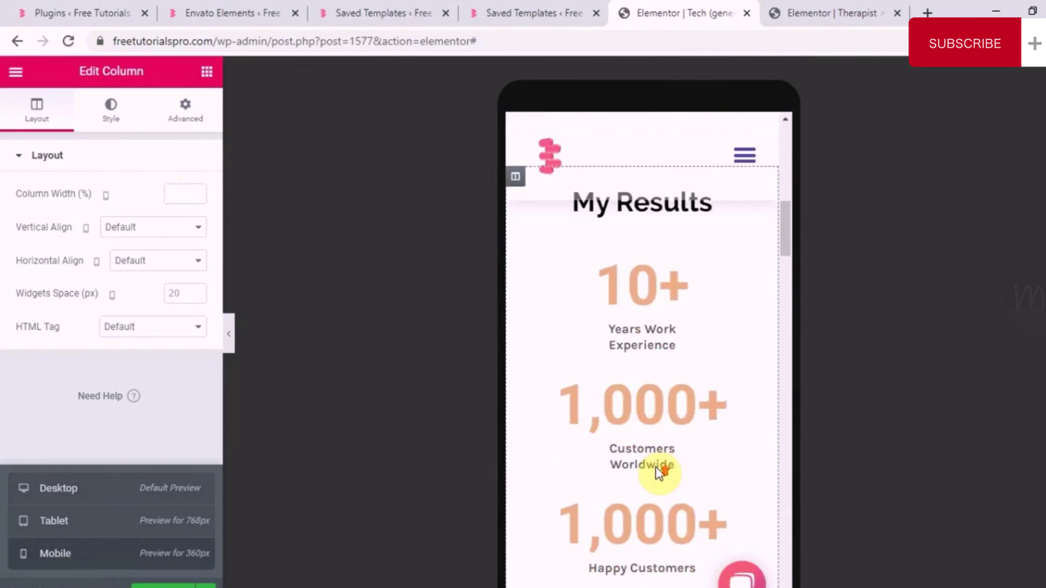
pyautogui.scroll(6, 655, 467)
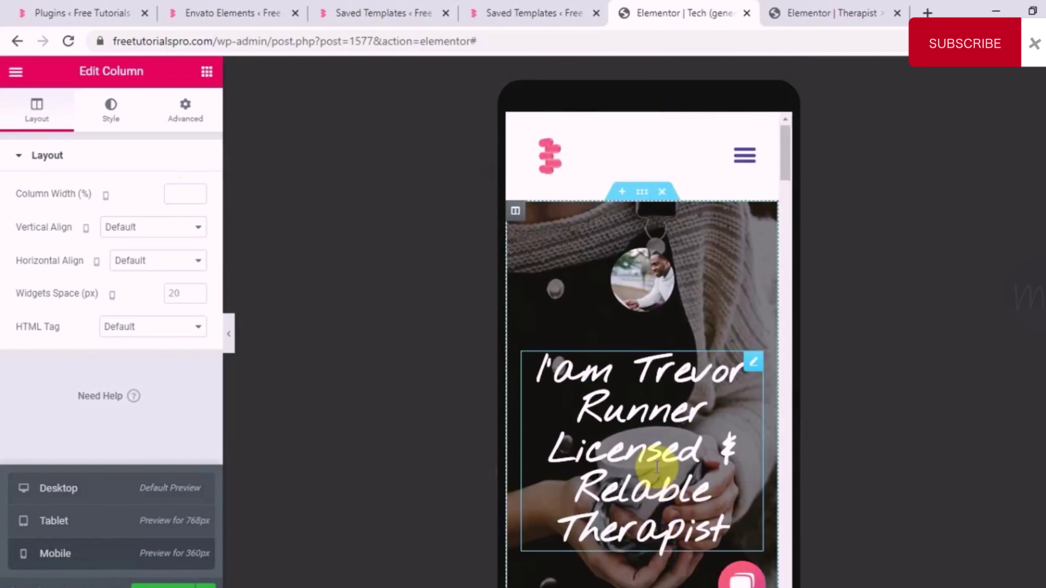